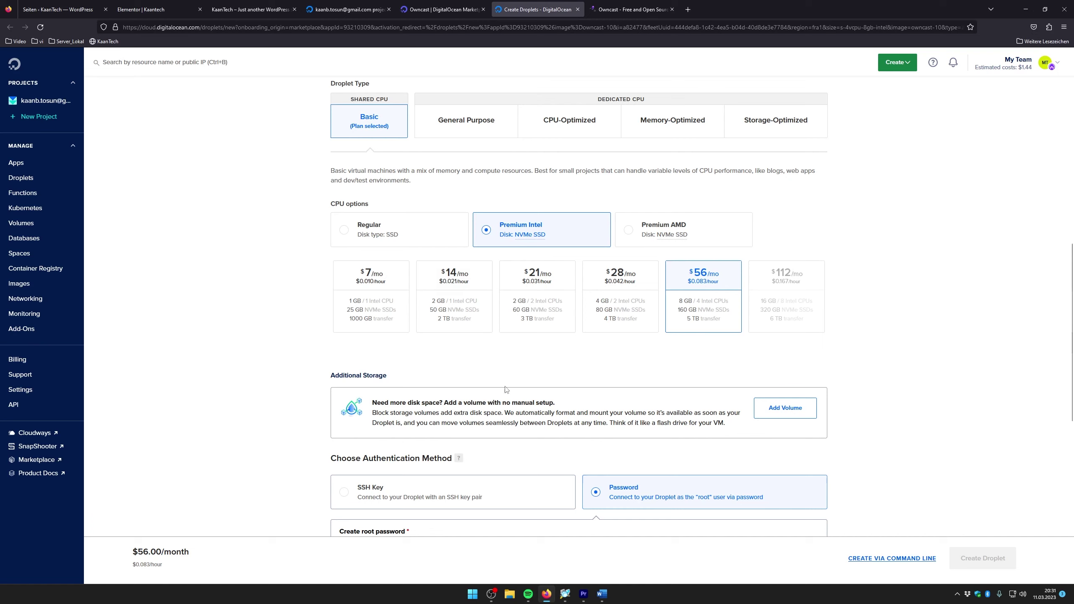
Choose the $21/month droplet plan with 2 Intel CPUs
{"action": "left_click", "coordinate": [545, 301]}
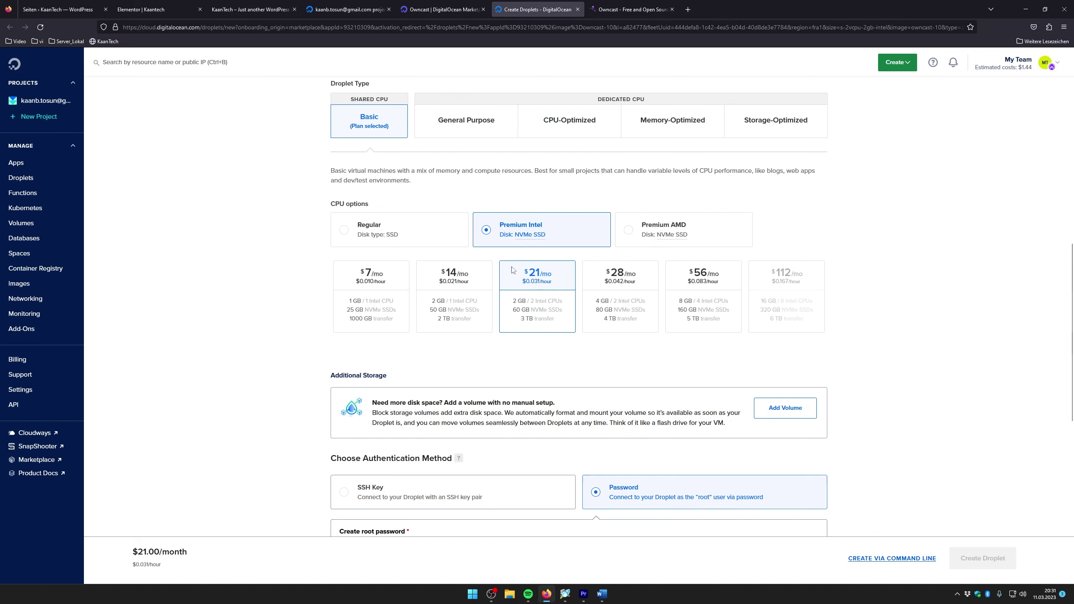
{"action": "scroll", "coordinate": [557, 440], "scroll_direction": "down", "scroll_amount": 5}
{"action": "scroll", "coordinate": [640, 283], "scroll_direction": "down", "scroll_amount": 1}
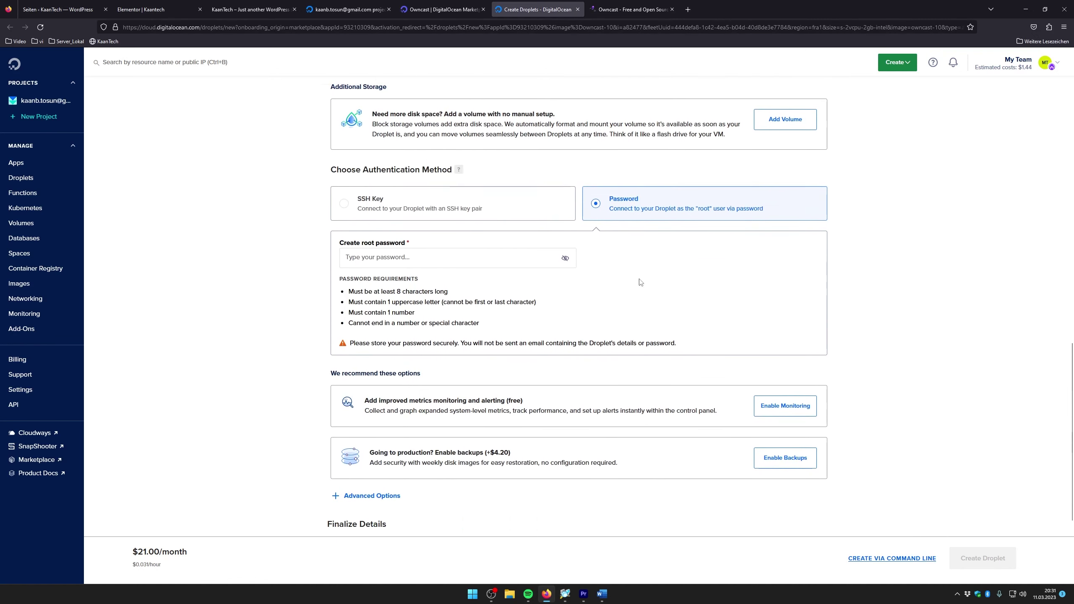
{"action": "scroll", "coordinate": [555, 331], "scroll_direction": "up", "scroll_amount": 1}
Enter a root password that meets all four listed requirements
{"action": "left_click", "coordinate": [389, 337]}
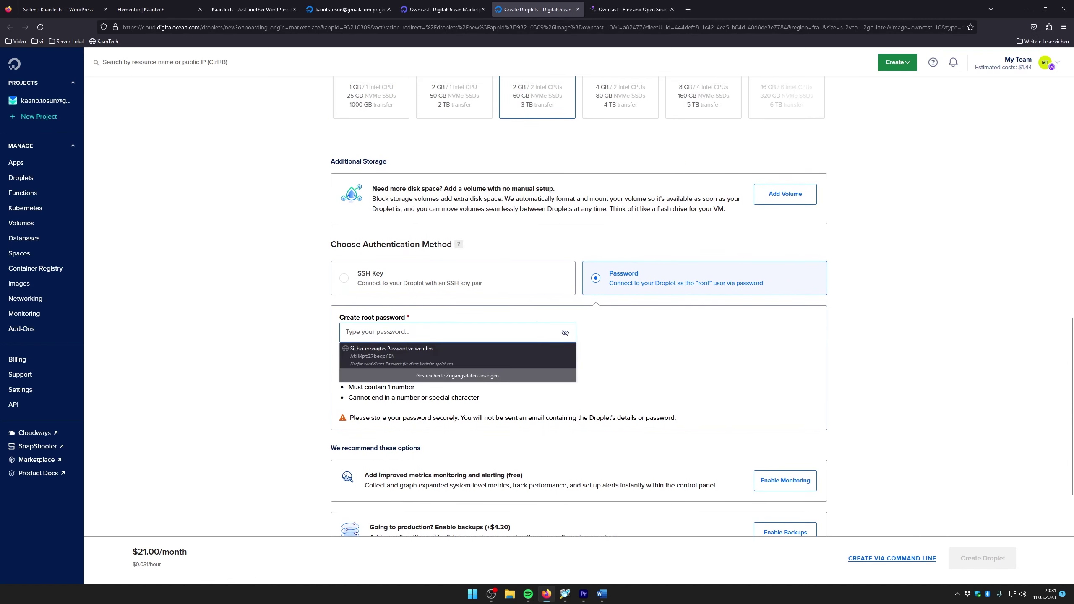
{"action": "type", "text": "••"}
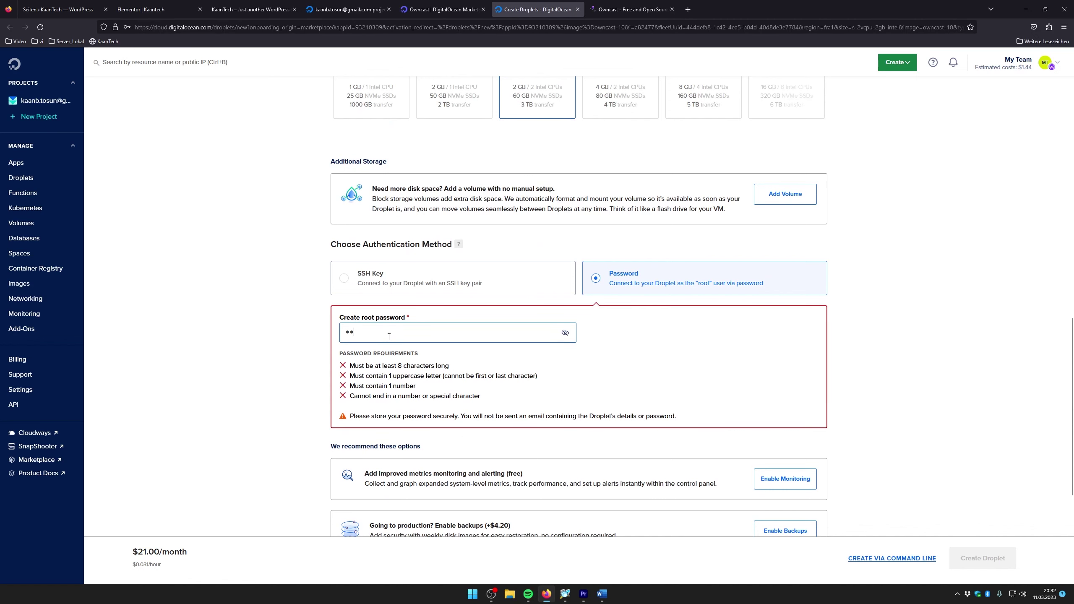
{"action": "type", "text": "••••••••"}
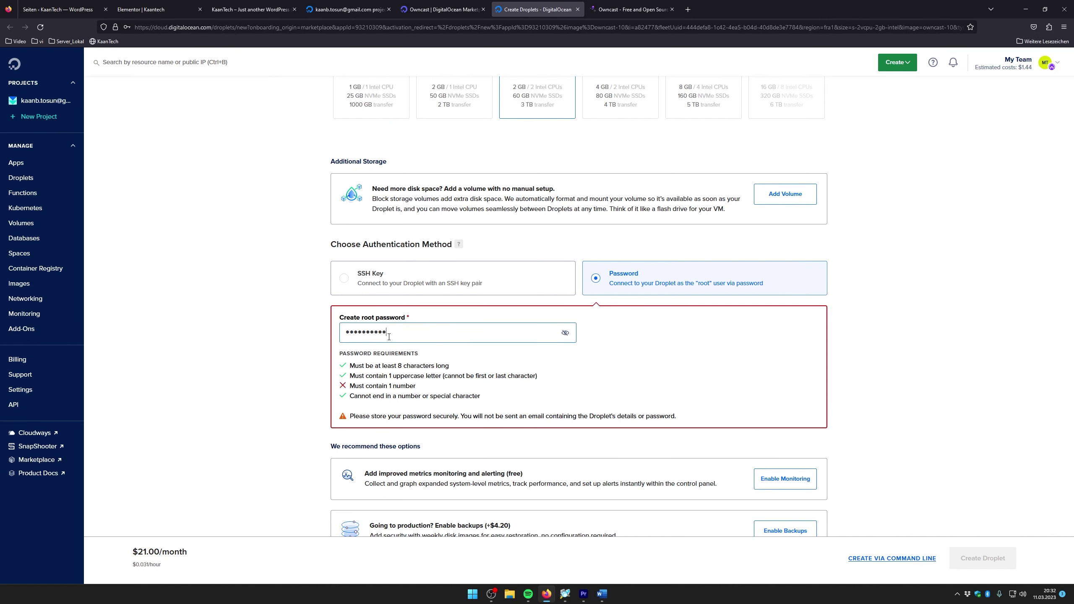
{"action": "type", "text": "••••"}
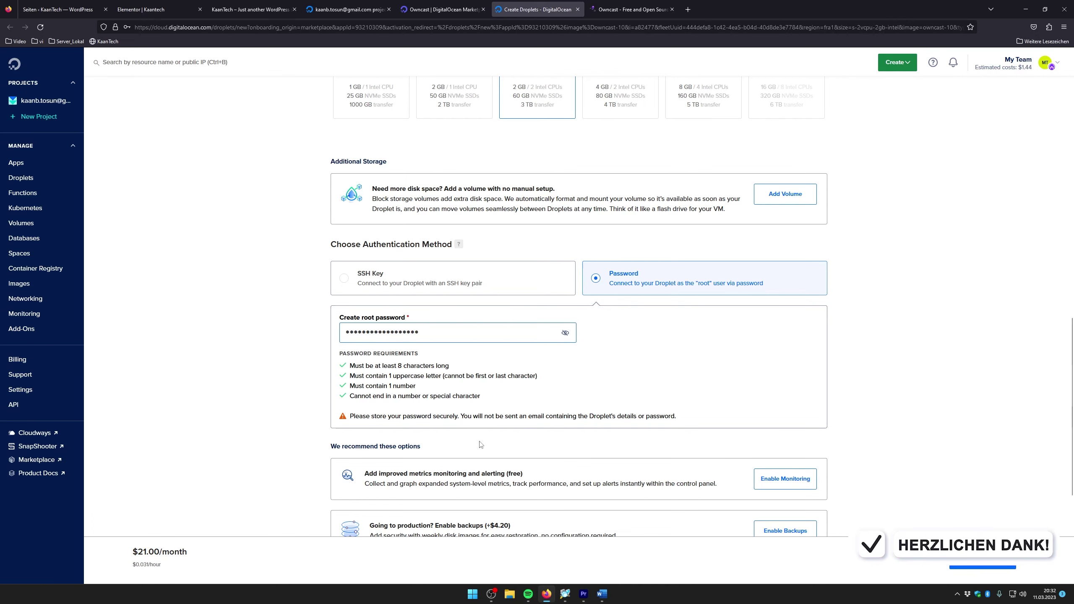
{"action": "scroll", "coordinate": [439, 465], "scroll_direction": "down", "scroll_amount": 4}
{"action": "scroll", "coordinate": [442, 384], "scroll_direction": "down", "scroll_amount": 2}
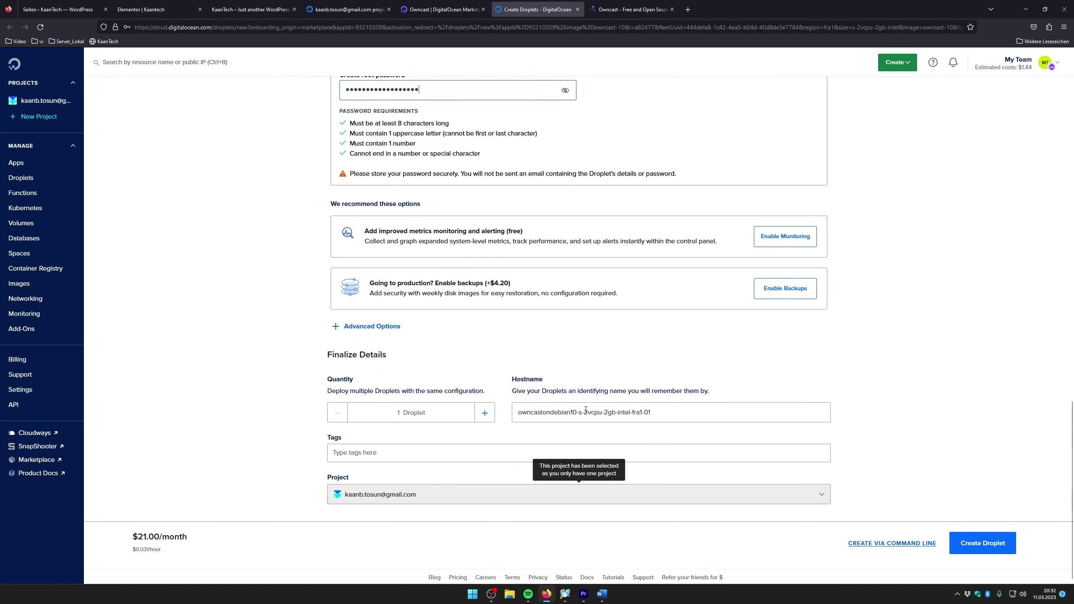
Rename the droplet hostname to YoutubeStreaming, create it, and decline Firefox's password-save prompt
{"action": "left_click_drag", "start_coordinate": [651, 409], "coordinate": [491, 406]}
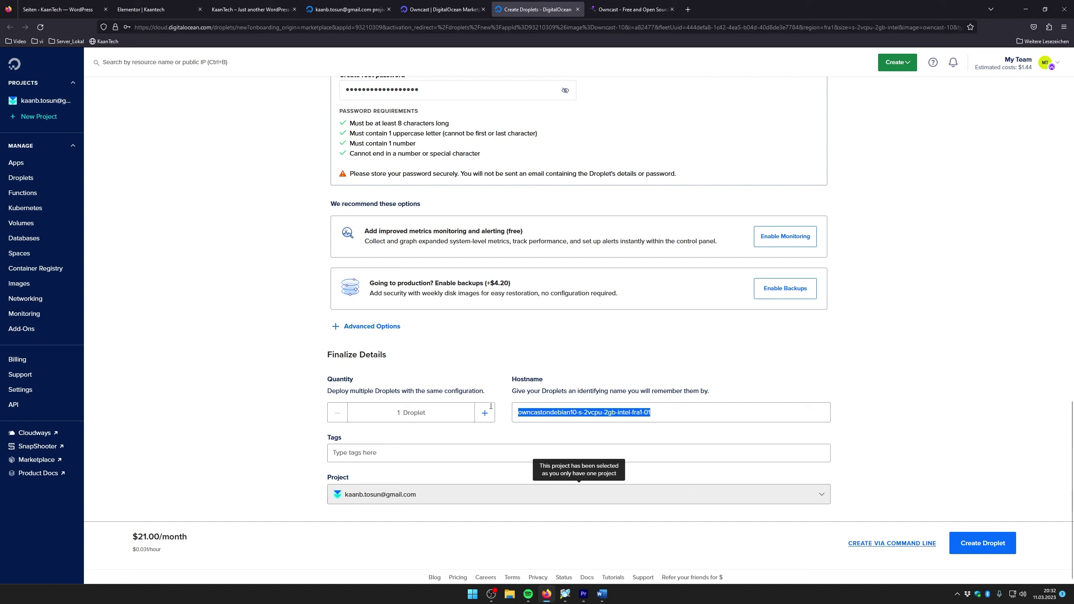
{"action": "type", "text": "Yo"}
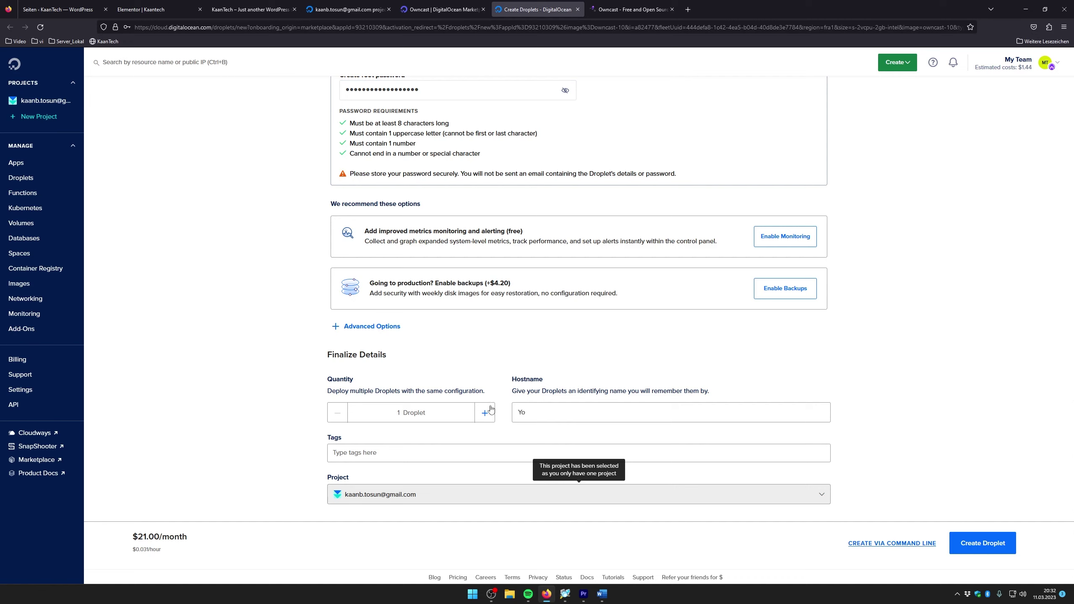
{"action": "type", "text": "utubeStreaming"}
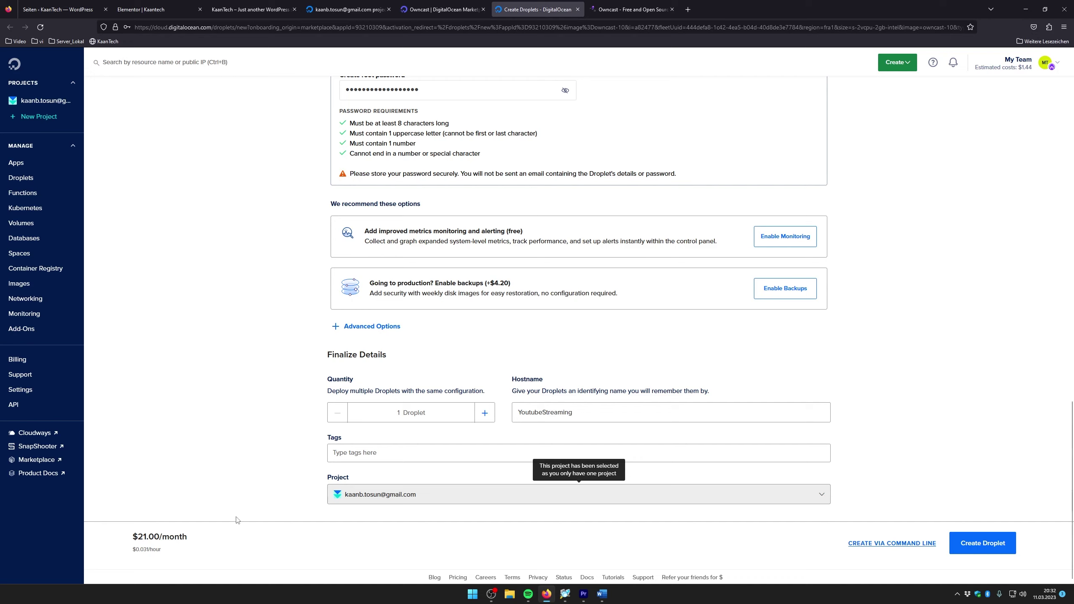
{"action": "left_click", "coordinate": [987, 545]}
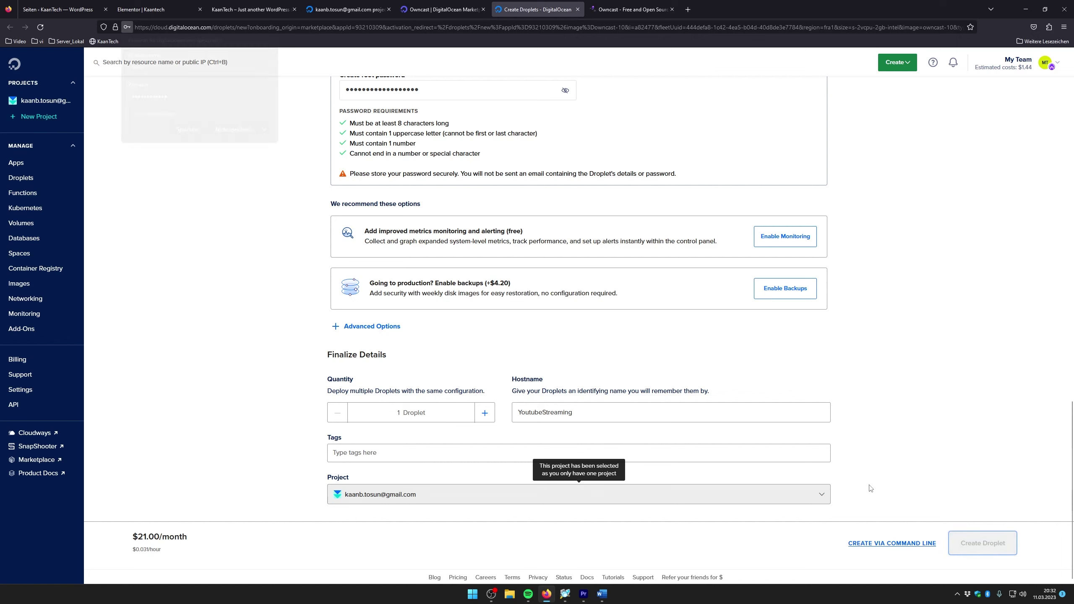
{"action": "left_click", "coordinate": [235, 133]}
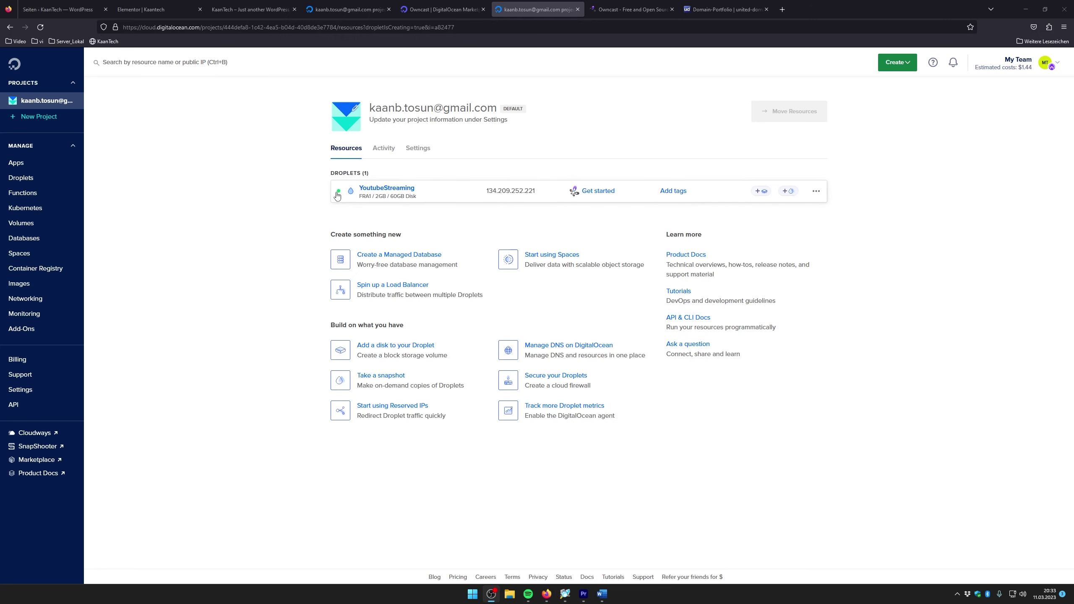
Expand the YoutubeStreaming droplet's details and glance at Owncast's getting-started instructions
{"action": "mouse_move", "coordinate": [338, 195]}
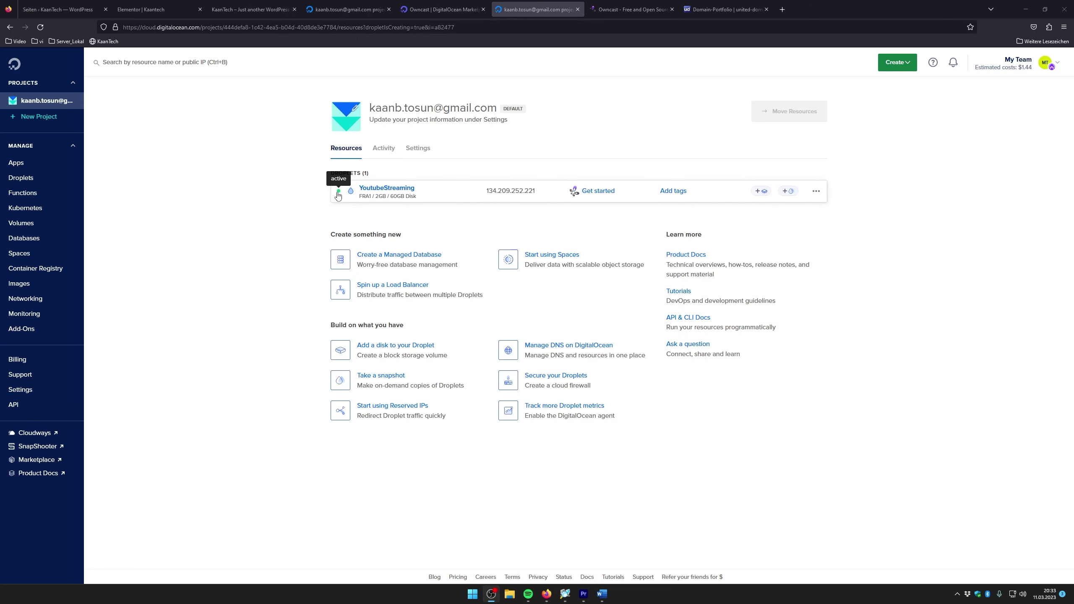
{"action": "left_click", "coordinate": [462, 196]}
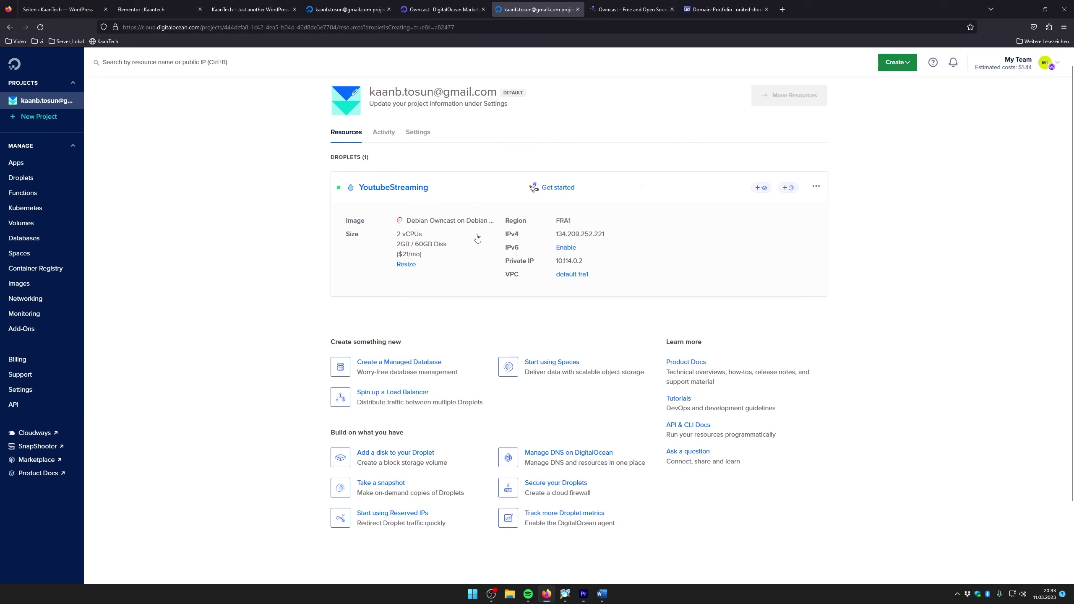
{"action": "mouse_move", "coordinate": [588, 239]}
{"action": "left_click", "coordinate": [549, 188]}
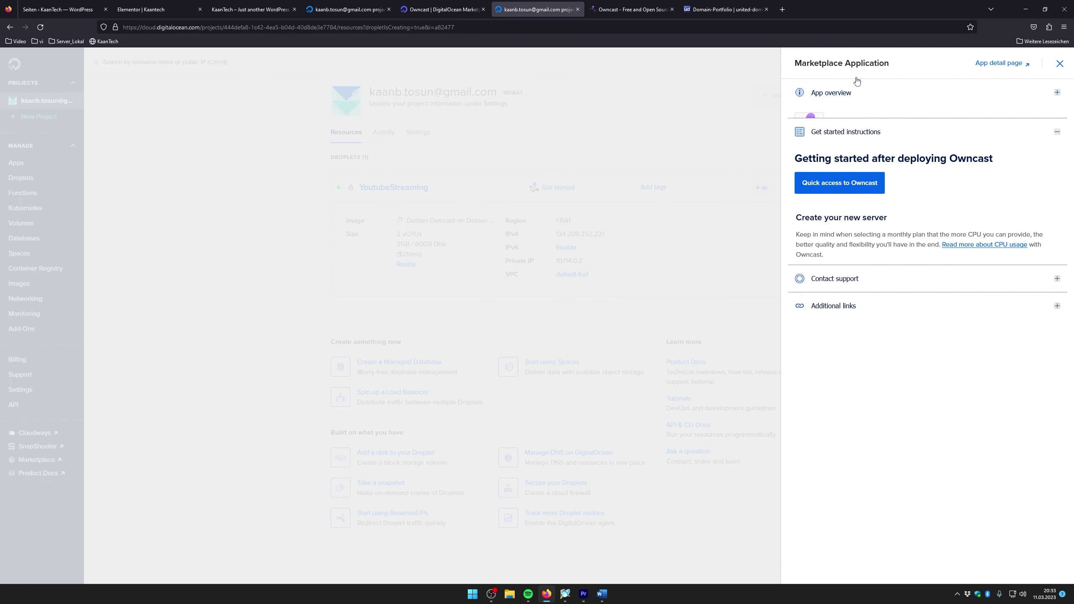
{"action": "scroll", "coordinate": [841, 324], "scroll_direction": "down", "scroll_amount": 3}
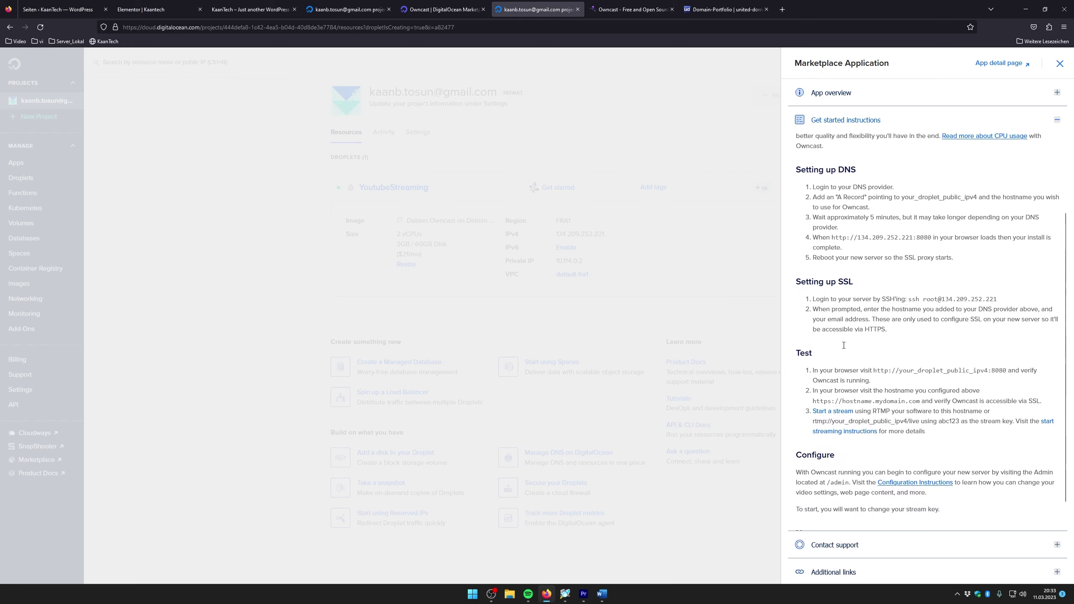
{"action": "left_click", "coordinate": [725, 289]}
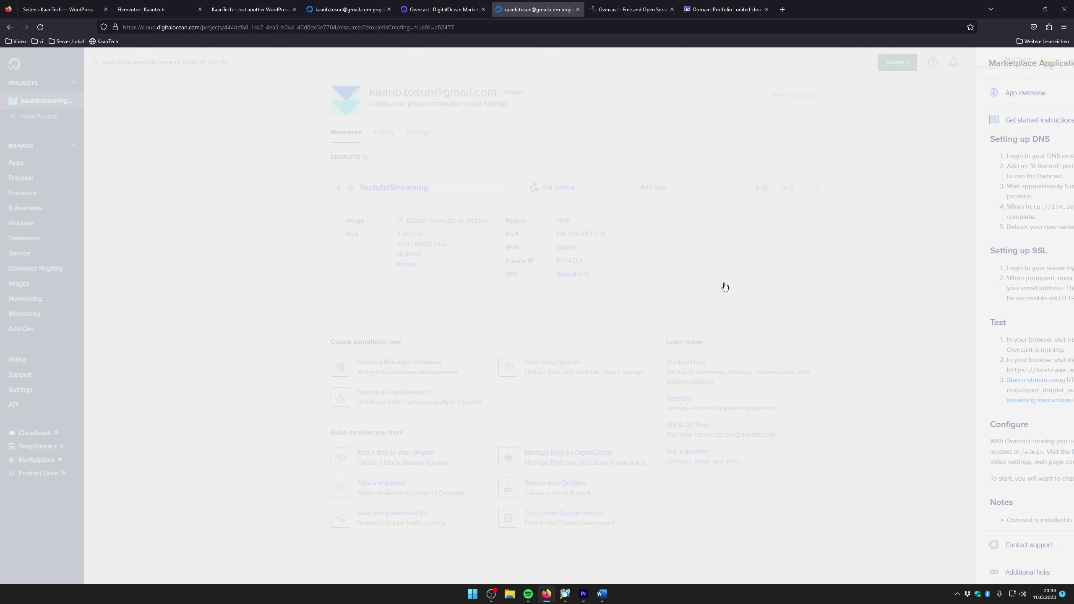
{"action": "left_click", "coordinate": [556, 189]}
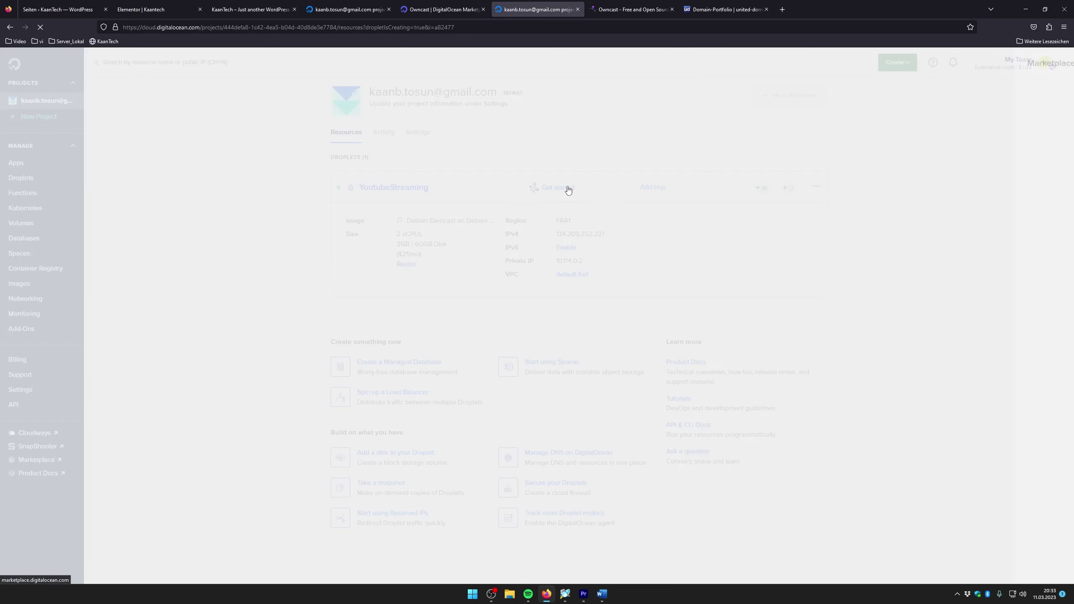
{"action": "left_click", "coordinate": [845, 216]}
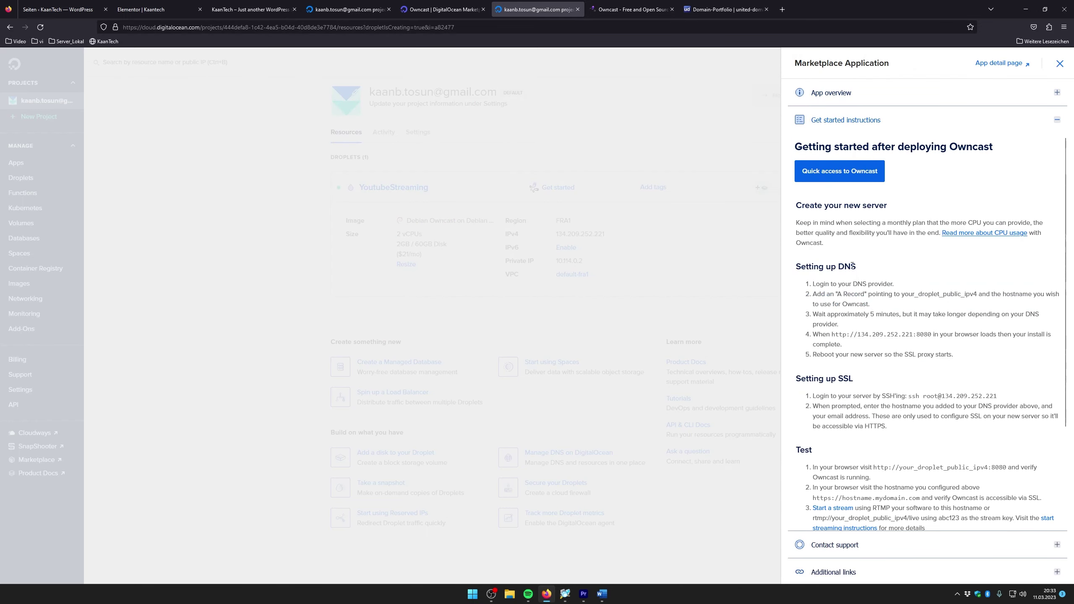
{"action": "scroll", "coordinate": [851, 256], "scroll_direction": "down", "scroll_amount": 3}
{"action": "left_click_drag", "start_coordinate": [835, 251], "coordinate": [1001, 276]}
{"action": "left_click", "coordinate": [912, 271]}
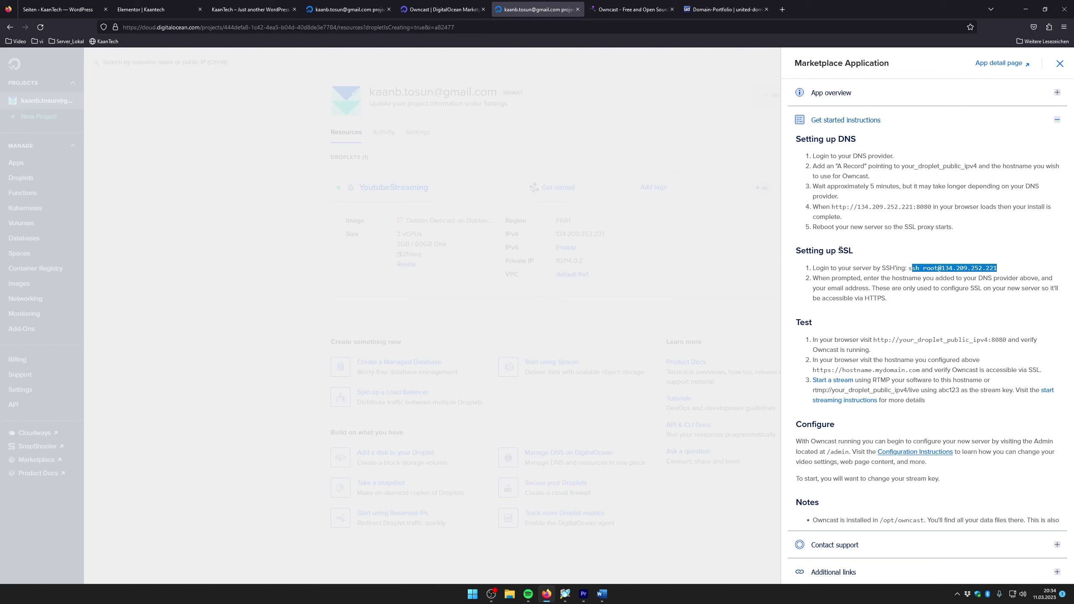
{"action": "left_click_drag", "start_coordinate": [838, 249], "coordinate": [855, 251]}
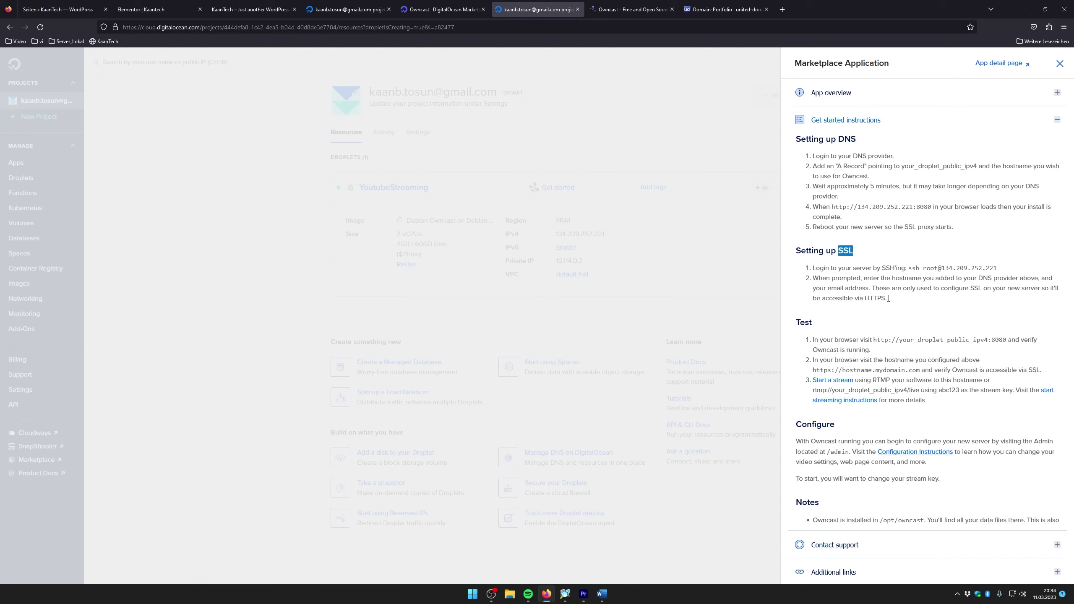
{"action": "left_click_drag", "start_coordinate": [865, 299], "coordinate": [891, 302]}
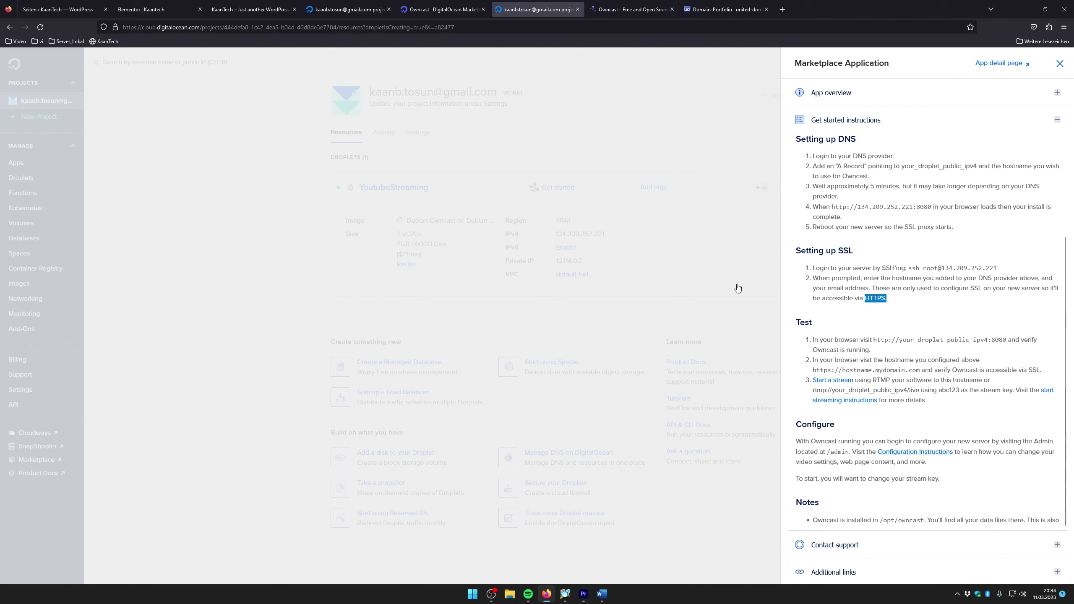
{"action": "left_click", "coordinate": [676, 314]}
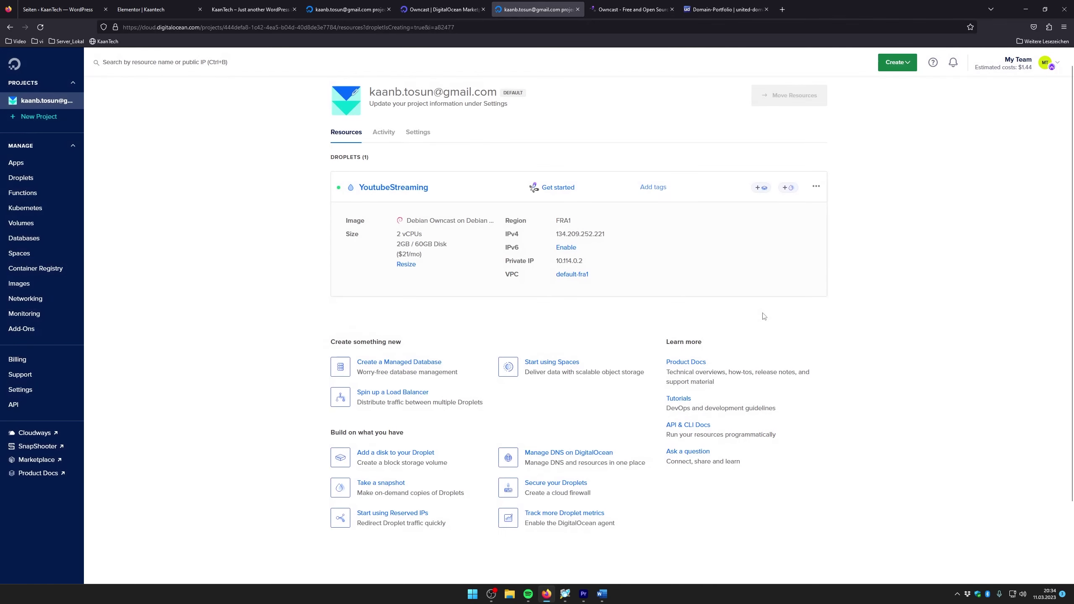
Open kaantech.de's DNS entries in United Domains and start a new A record
{"action": "left_click", "coordinate": [725, 9]}
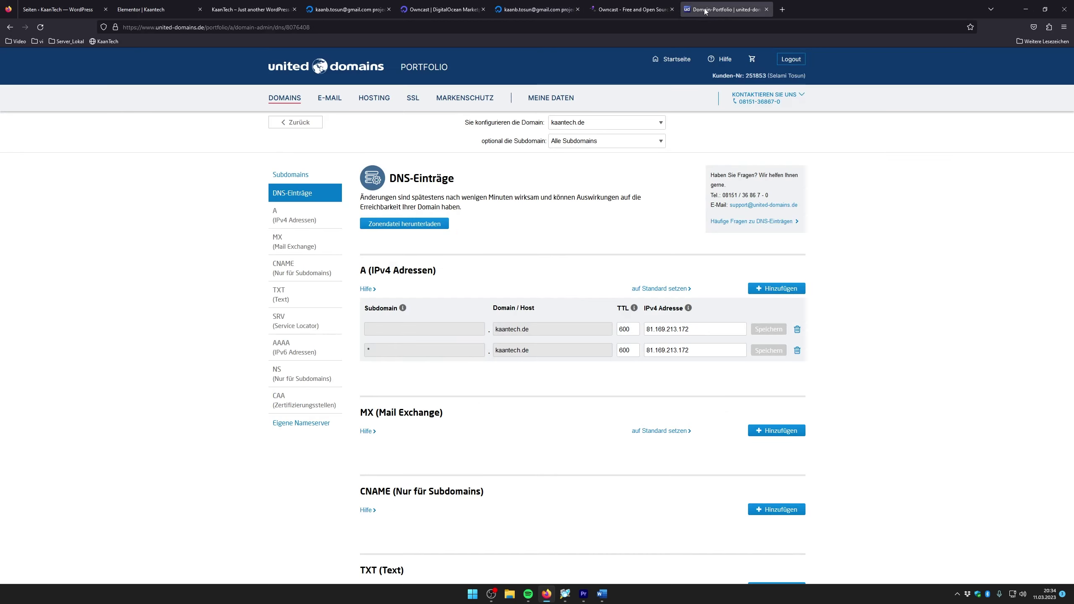
{"action": "scroll", "coordinate": [472, 229], "scroll_direction": "down", "scroll_amount": 2}
{"action": "scroll", "coordinate": [472, 229], "scroll_direction": "up", "scroll_amount": 2}
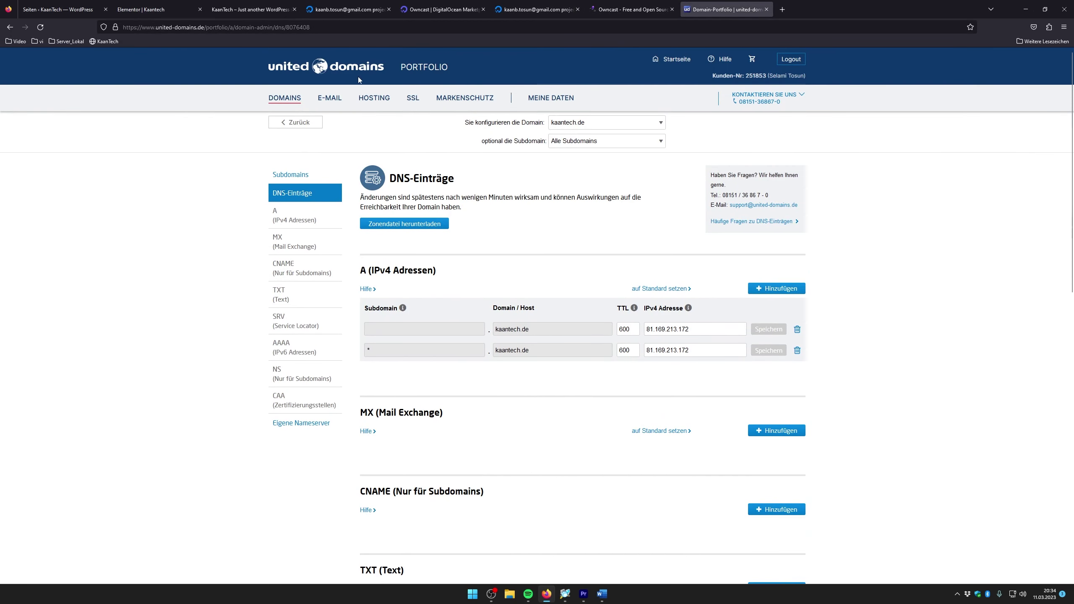
{"action": "scroll", "coordinate": [513, 229], "scroll_direction": "down", "scroll_amount": 2}
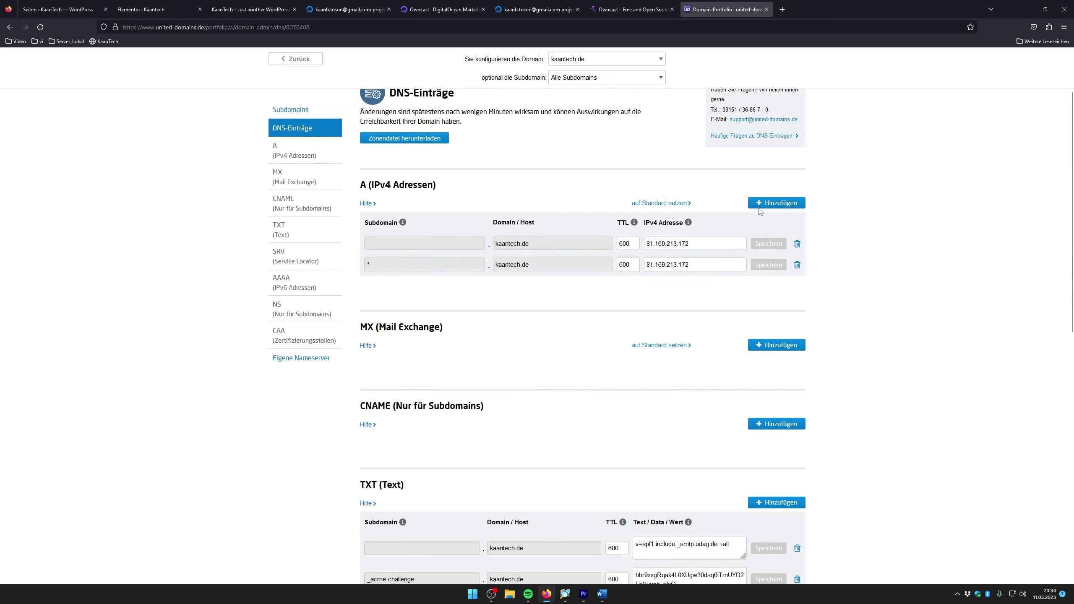
{"action": "left_click", "coordinate": [774, 203]}
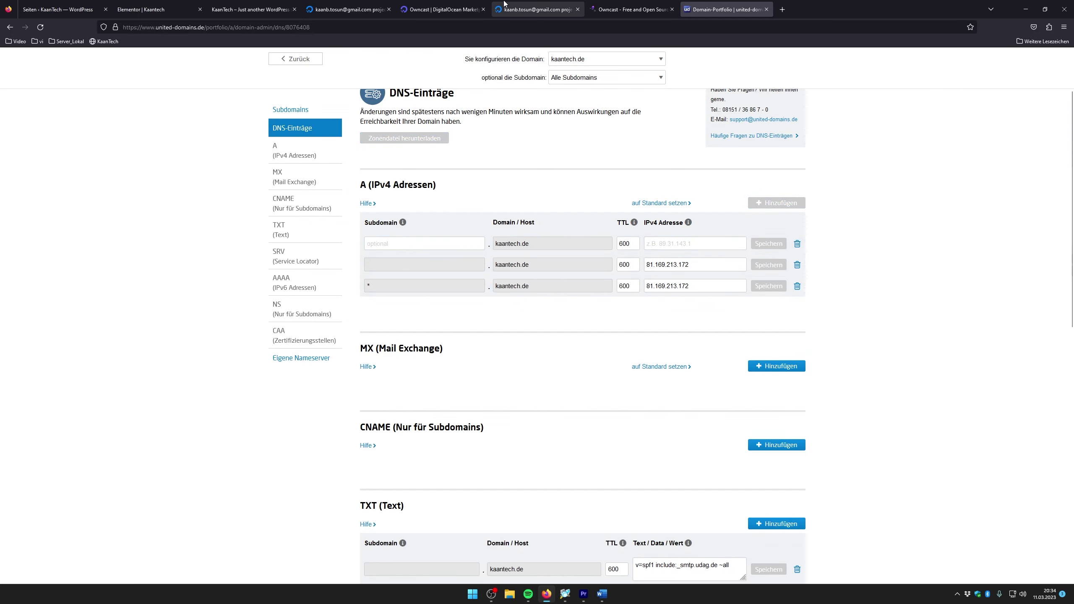
Fill the A record with subdomain 'youtube' and the copied droplet IP 134.209.252.221, and save it
{"action": "left_click", "coordinate": [542, 8]}
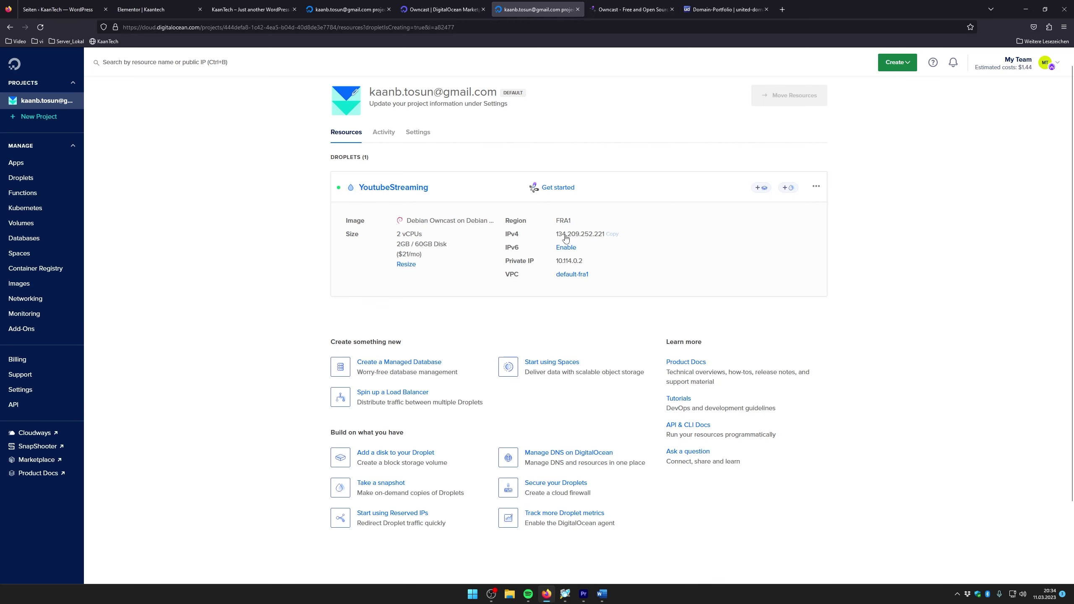
{"action": "left_click", "coordinate": [615, 235]}
{"action": "left_click", "coordinate": [723, 9]}
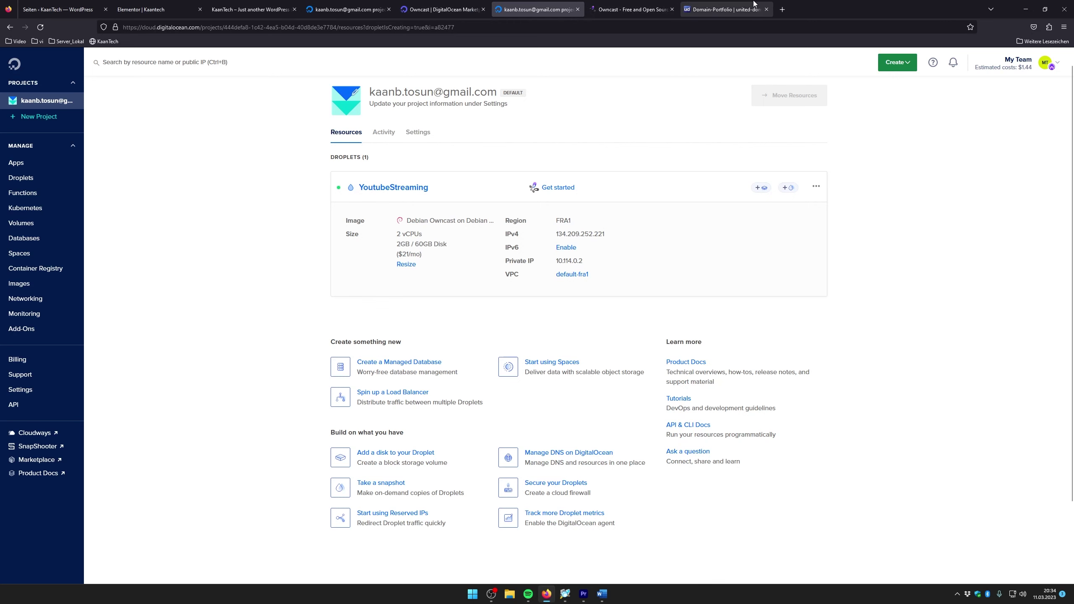
{"action": "left_click", "coordinate": [459, 247]}
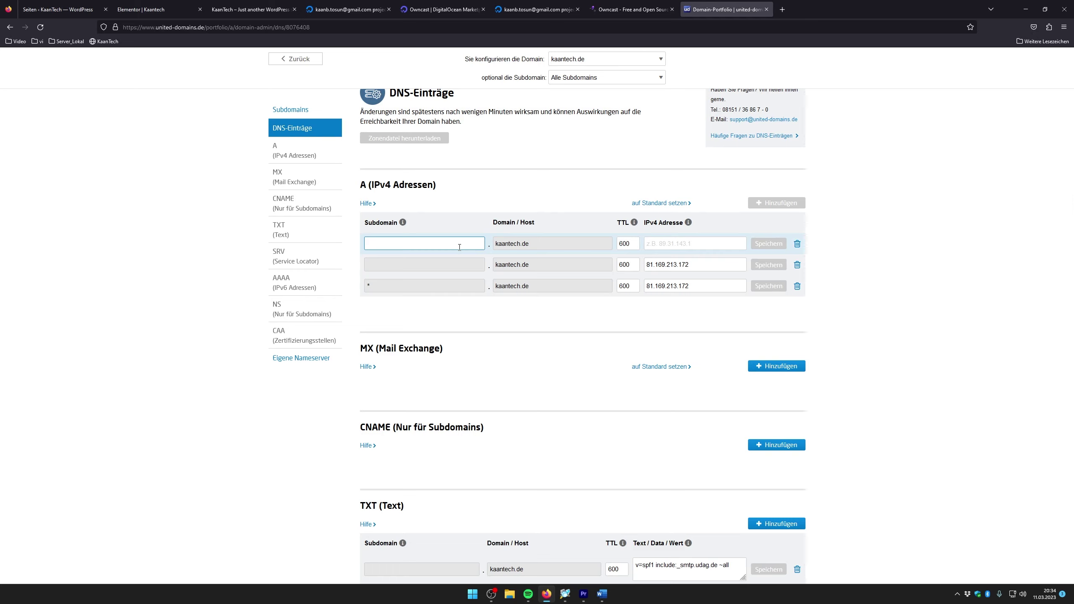
{"action": "type", "text": "youtube"}
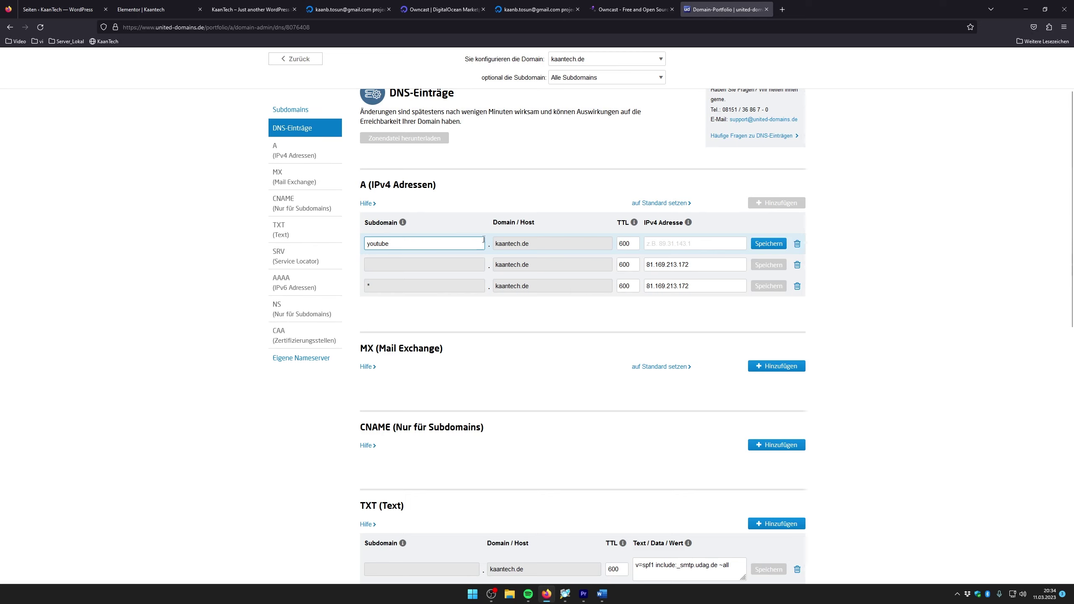
{"action": "left_click", "coordinate": [662, 245]}
{"action": "right_click", "coordinate": [660, 244]}
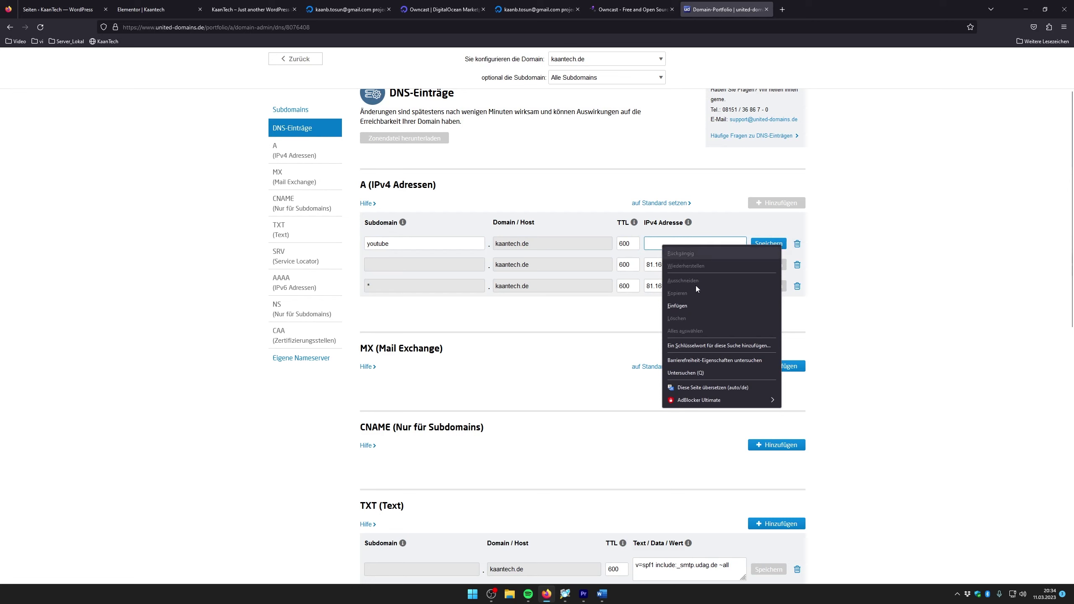
{"action": "left_click", "coordinate": [695, 306]}
{"action": "left_click", "coordinate": [767, 246]}
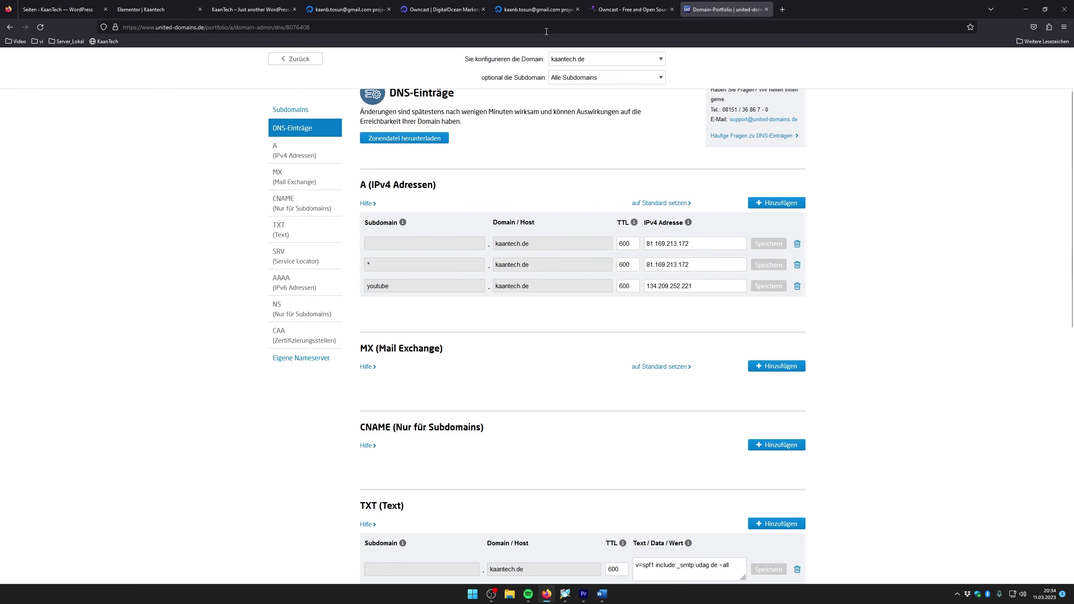
{"action": "left_click", "coordinate": [536, 9]}
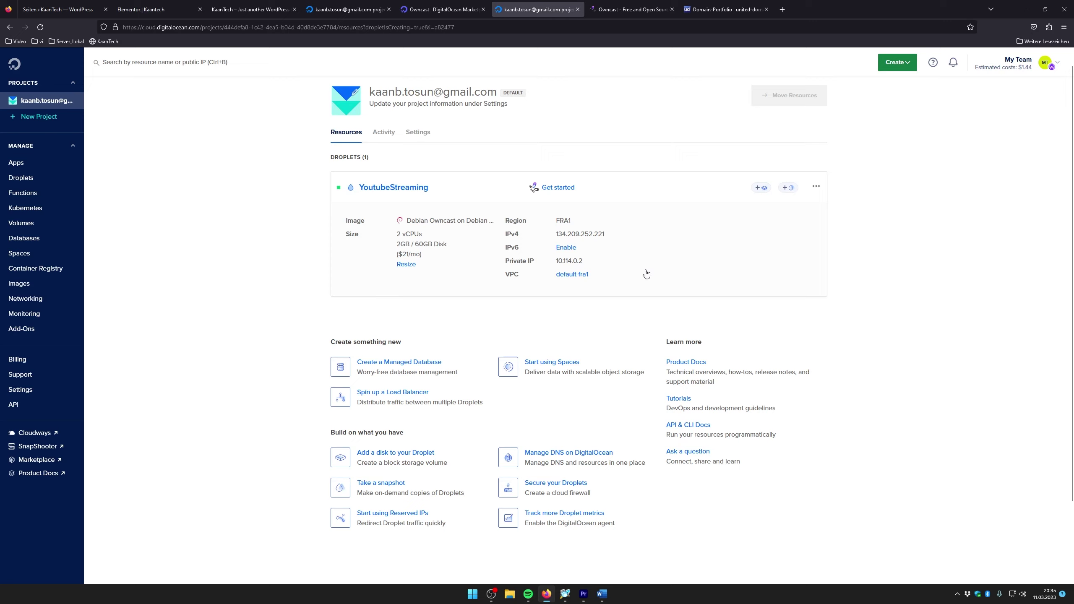
Launch the YoutubeStreaming droplet's web console from its Access console page
{"action": "left_click", "coordinate": [815, 189]}
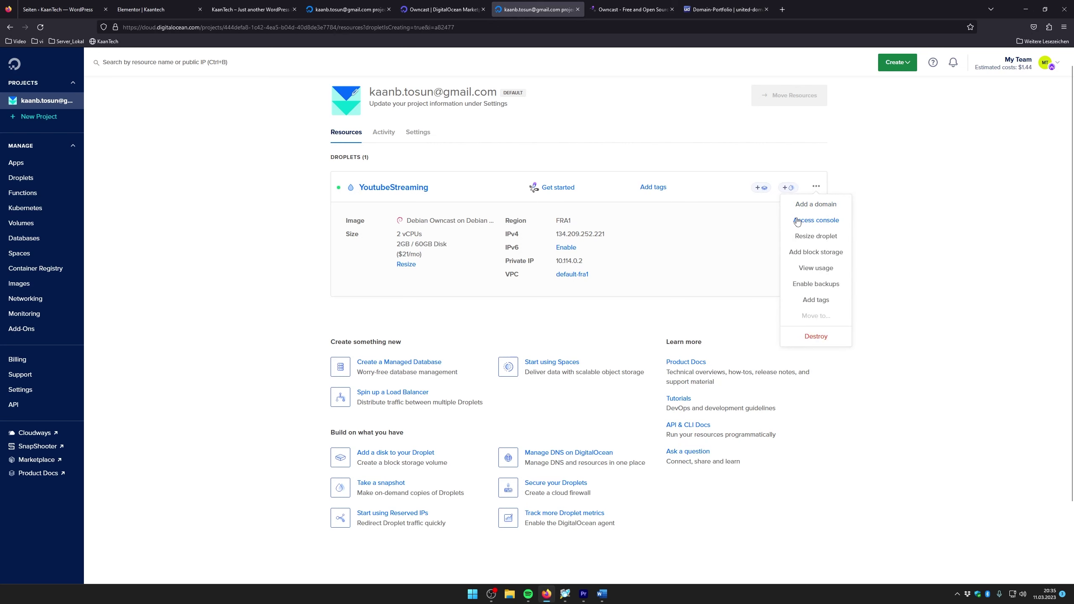
{"action": "left_click", "coordinate": [820, 221]}
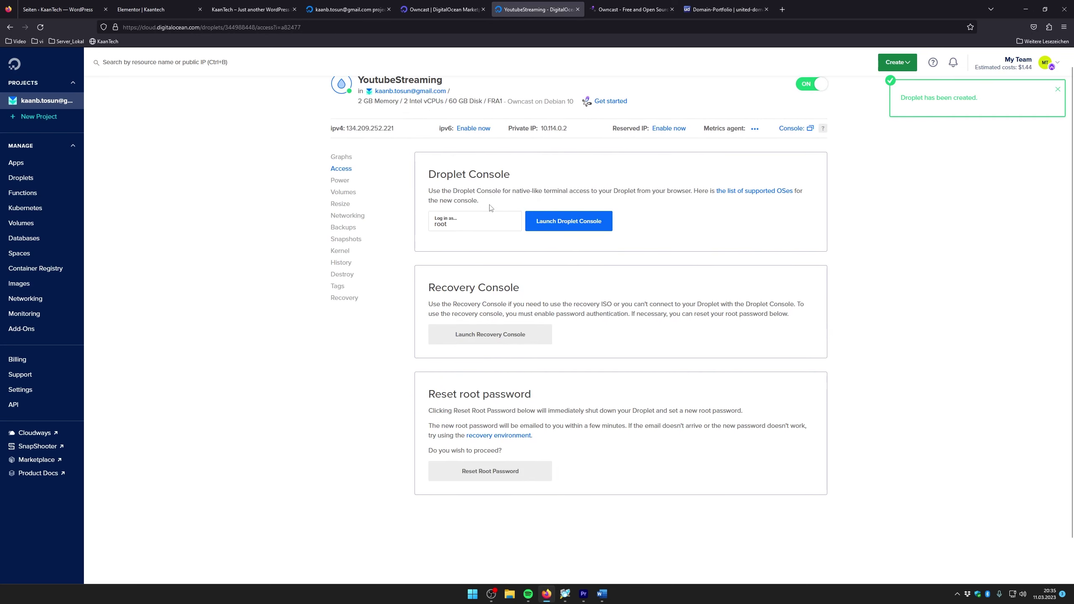
{"action": "left_click", "coordinate": [583, 223]}
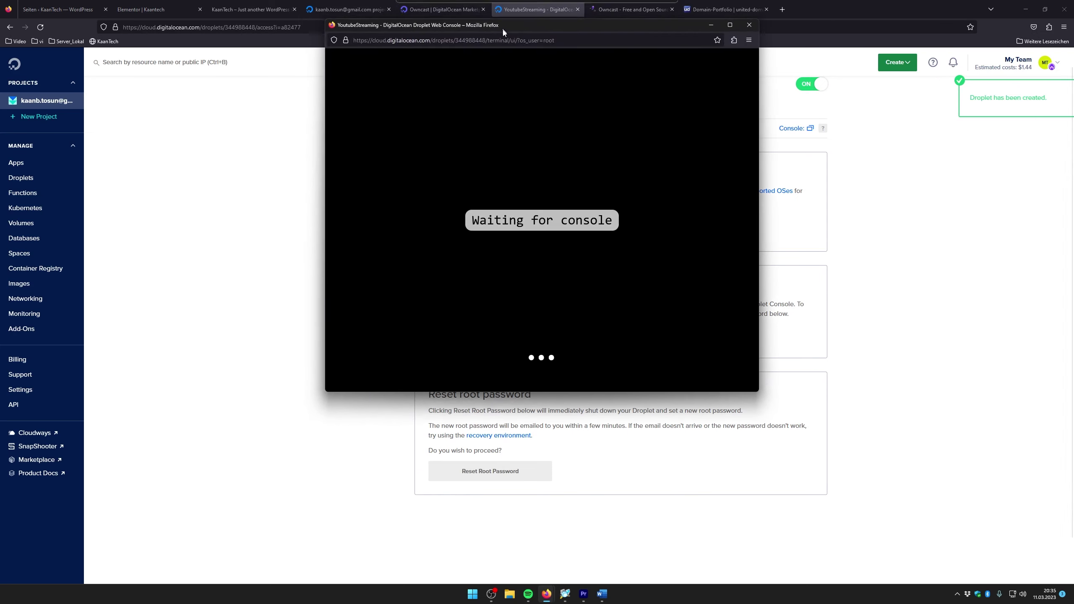
{"action": "left_click_drag", "start_coordinate": [502, 32], "coordinate": [524, 69]}
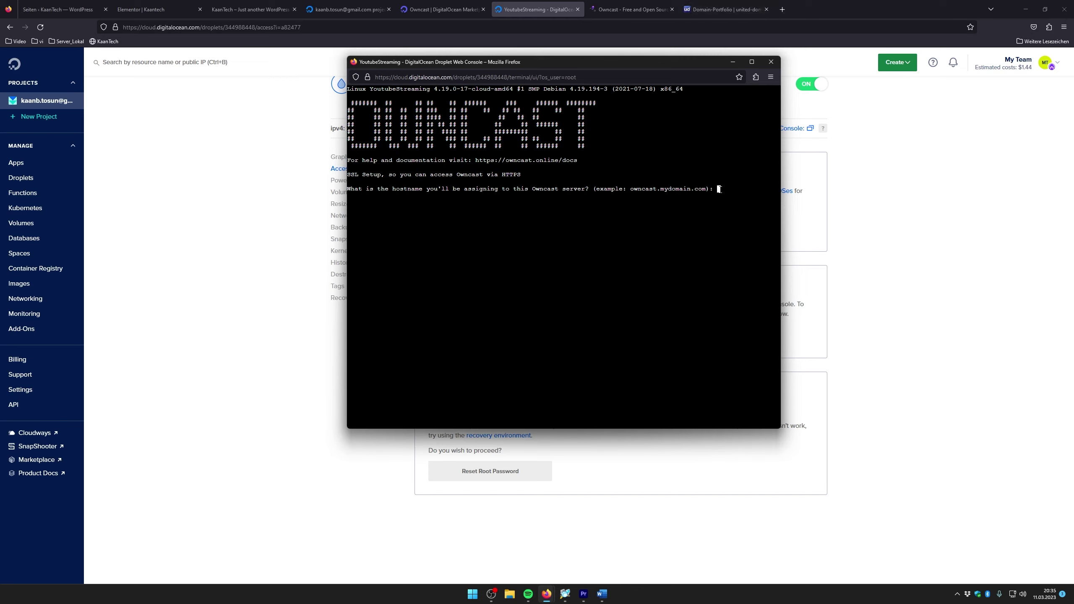
Give Owncast's SSL setup the hostname youtube.kaantech.de and the owner's e-mail address
{"action": "type", "text": "youtube.kaantech.de"}
{"action": "key", "text": "Return"}
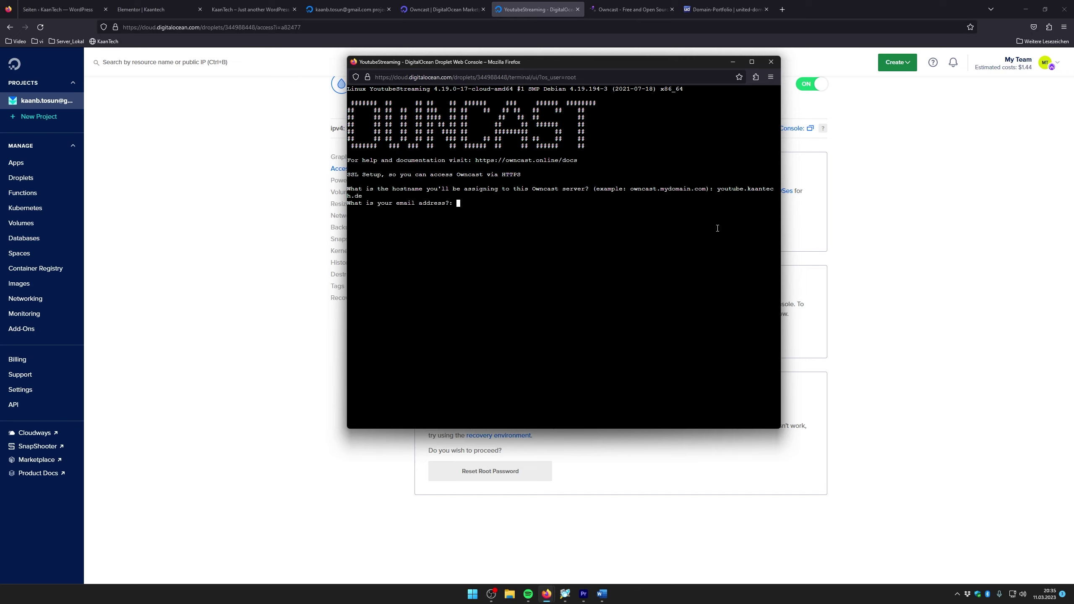
{"action": "key", "text": "Return"}
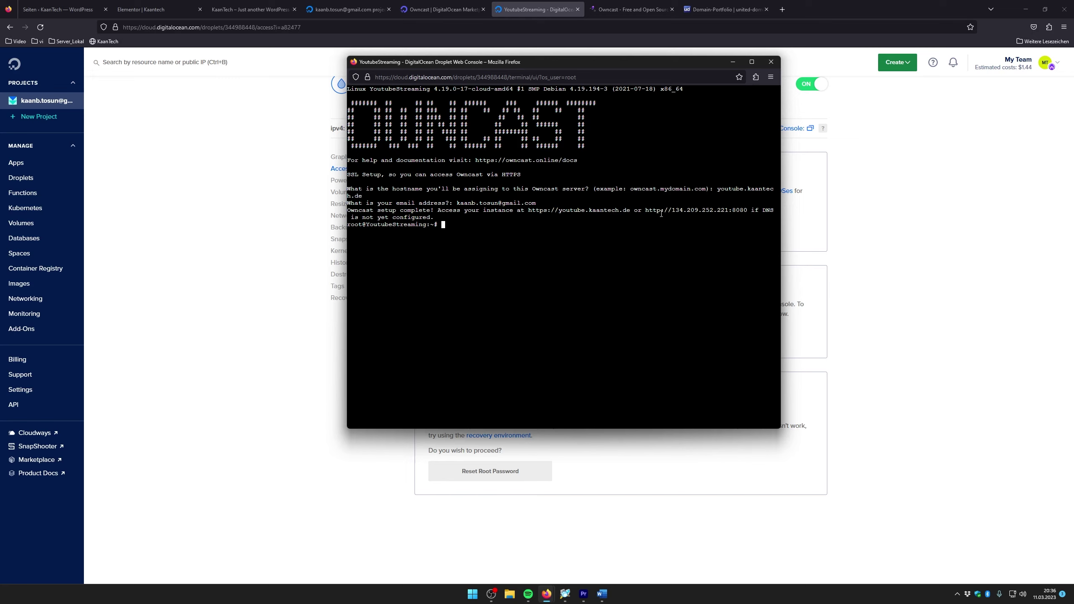
Close the droplet console and load youtube.kaantech.de in a new browser tab
{"action": "left_click", "coordinate": [770, 63]}
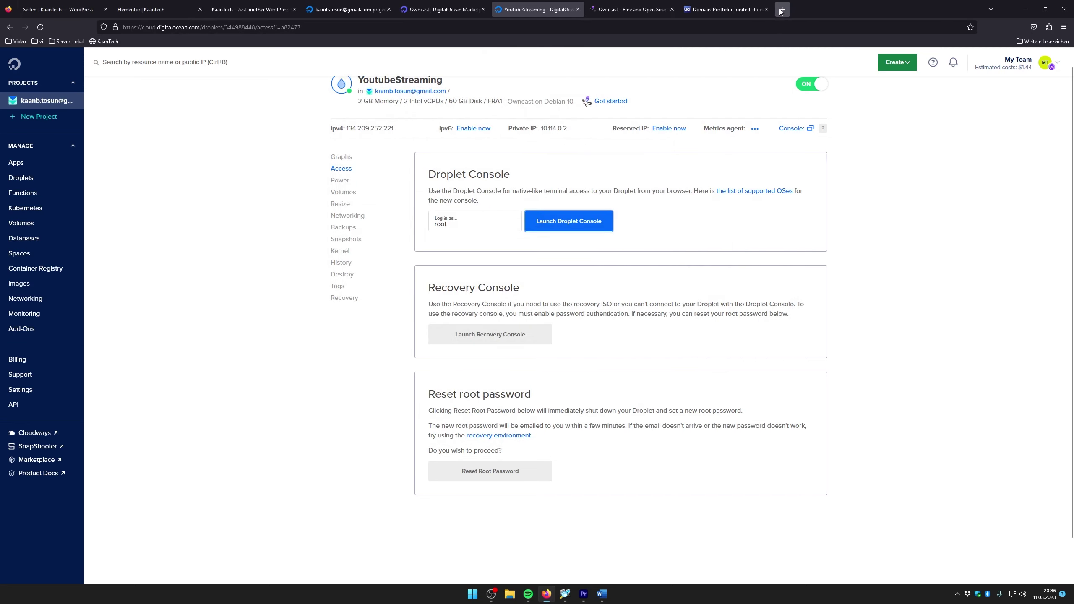
{"action": "left_click", "coordinate": [781, 11]}
{"action": "type", "text": "youtube"}
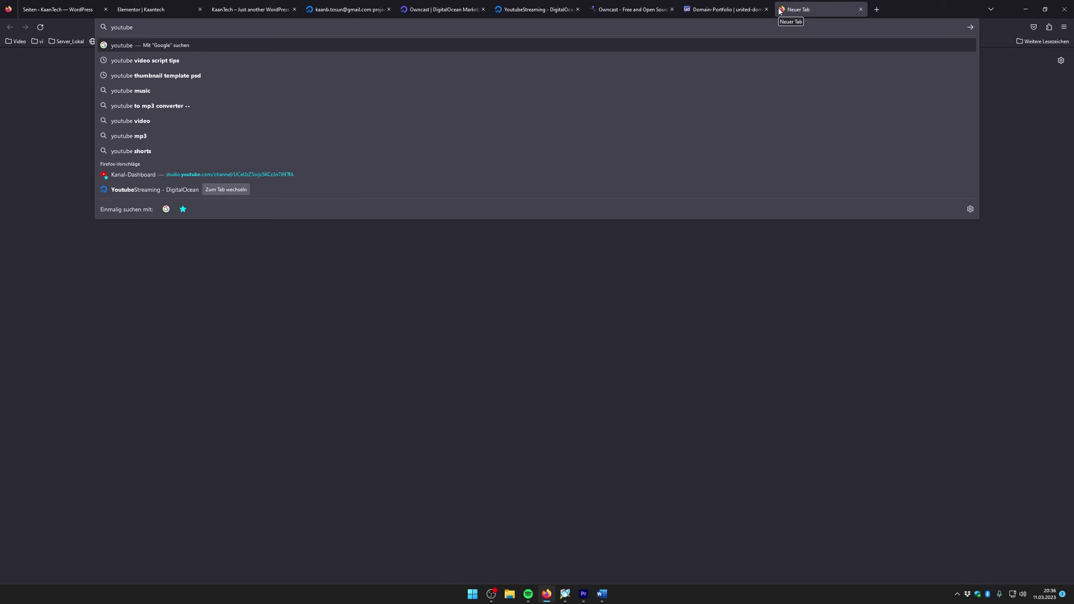
{"action": "type", "text": ".kaan"}
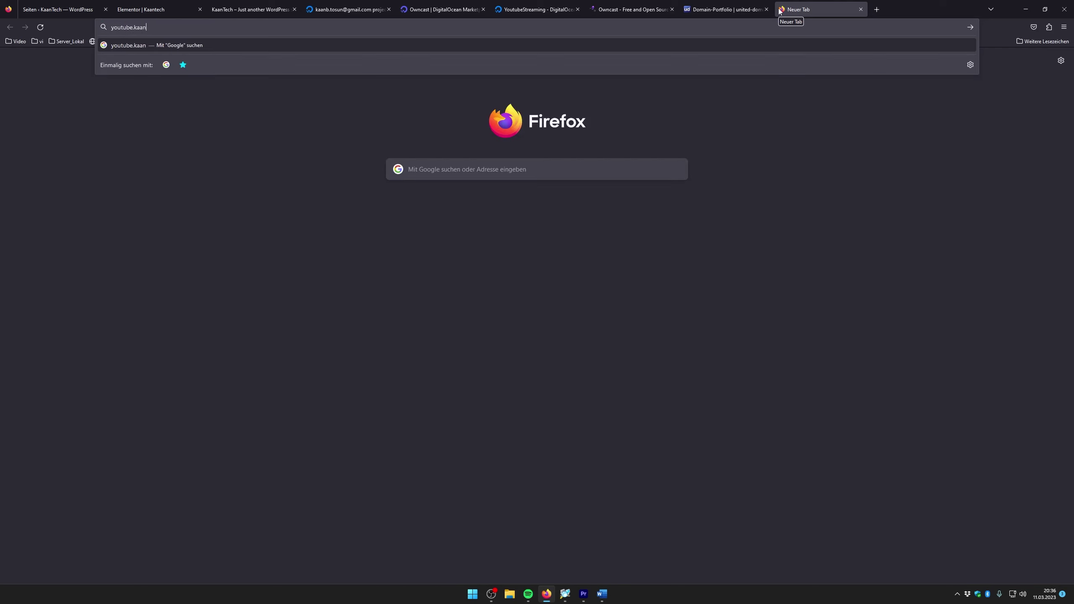
{"action": "type", "text": "tech.de"}
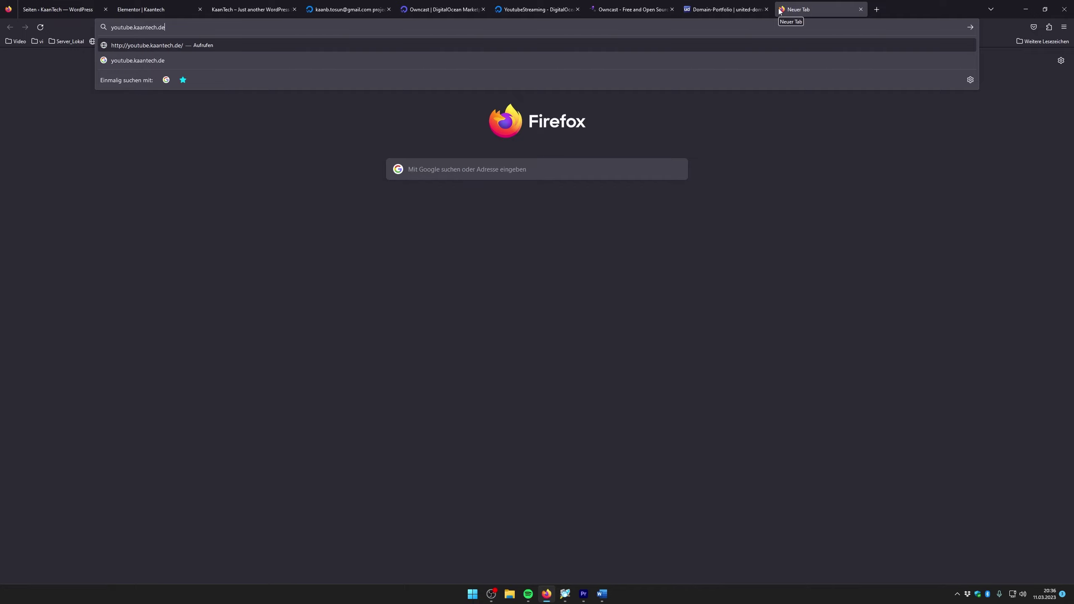
{"action": "key", "text": "Return"}
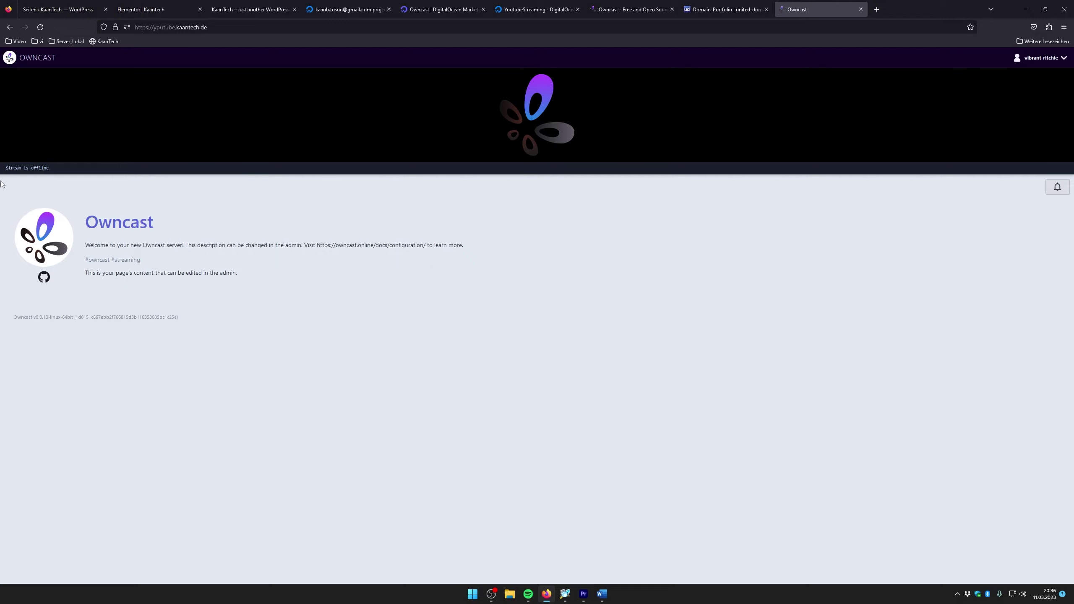
Look over the offline Owncast page and place the cursor at the end of its address
{"action": "left_click_drag", "start_coordinate": [5, 168], "coordinate": [61, 174]}
{"action": "left_click", "coordinate": [212, 235]}
{"action": "left_click", "coordinate": [160, 27]}
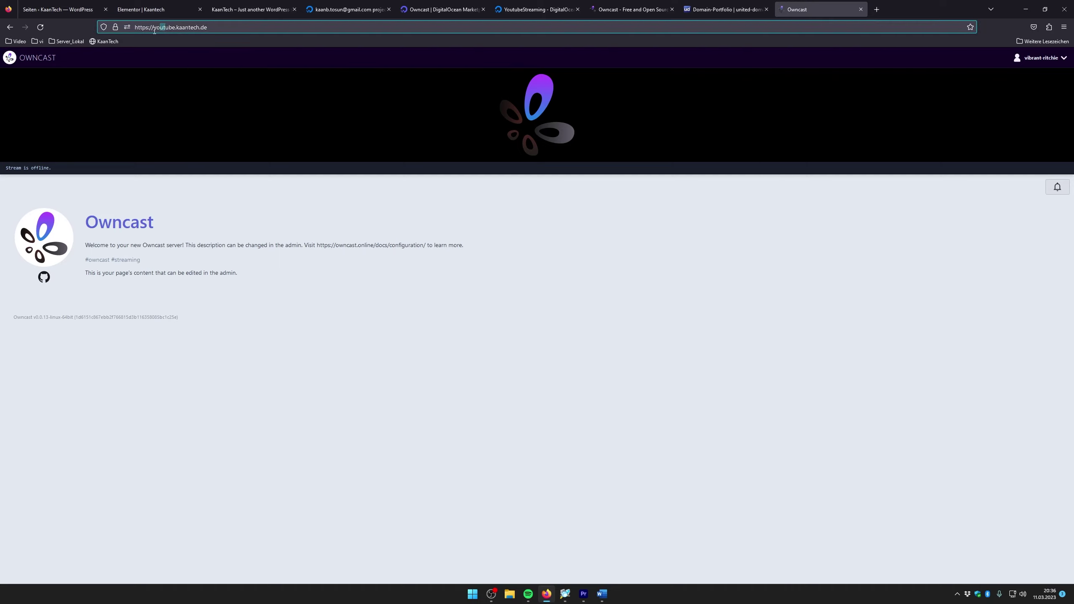
{"action": "left_click_drag", "start_coordinate": [146, 27], "coordinate": [189, 28]}
{"action": "left_click", "coordinate": [143, 30]}
{"action": "left_click", "coordinate": [238, 32]}
{"action": "left_click", "coordinate": [630, 9]}
{"action": "left_click", "coordinate": [537, 5]}
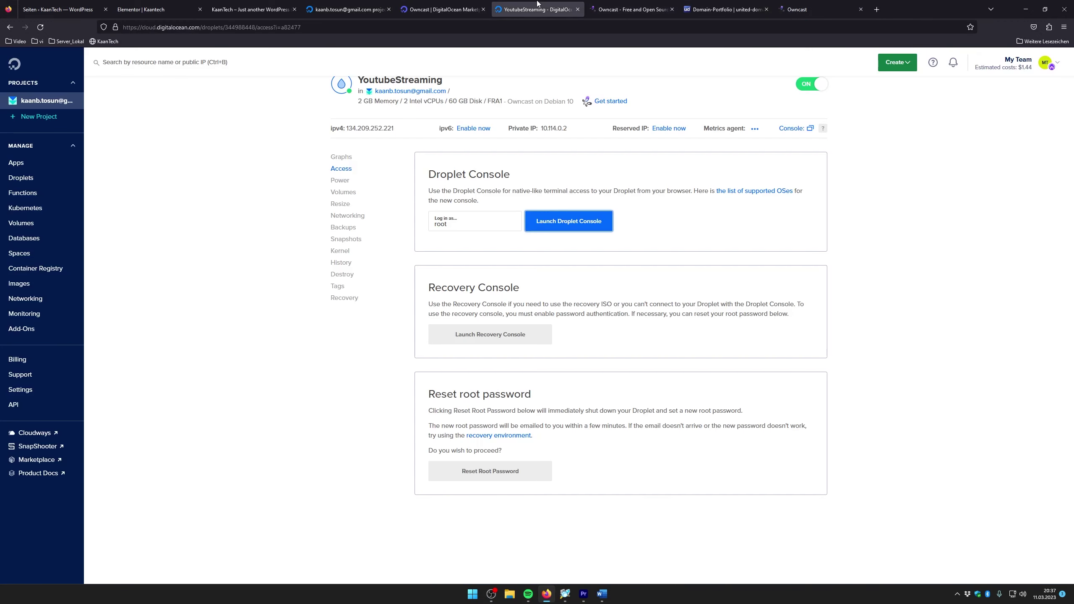
{"action": "left_click", "coordinate": [409, 130]}
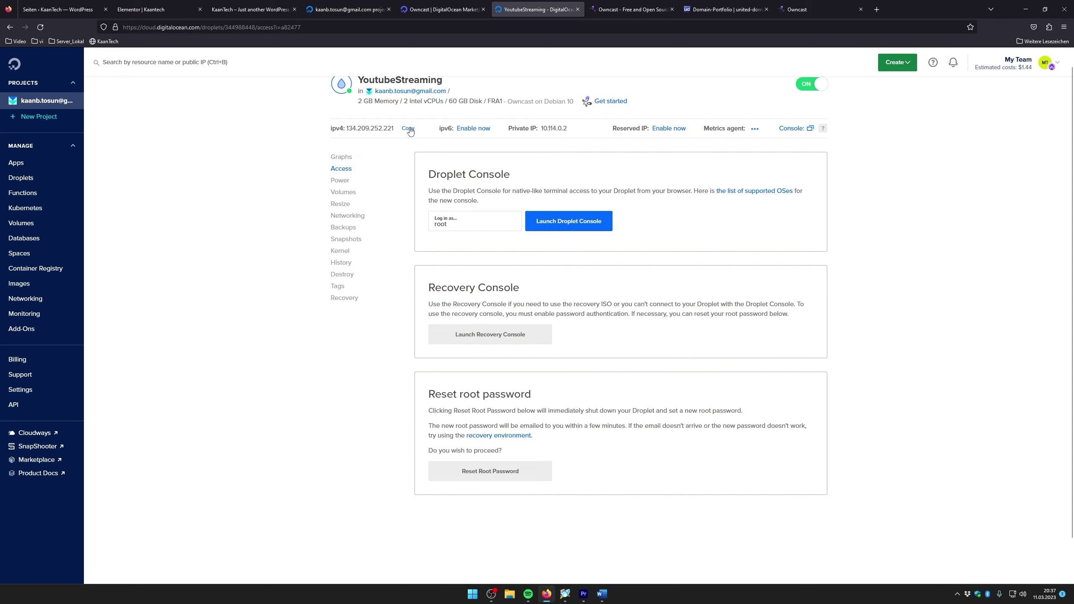
{"action": "left_click", "coordinate": [609, 102]}
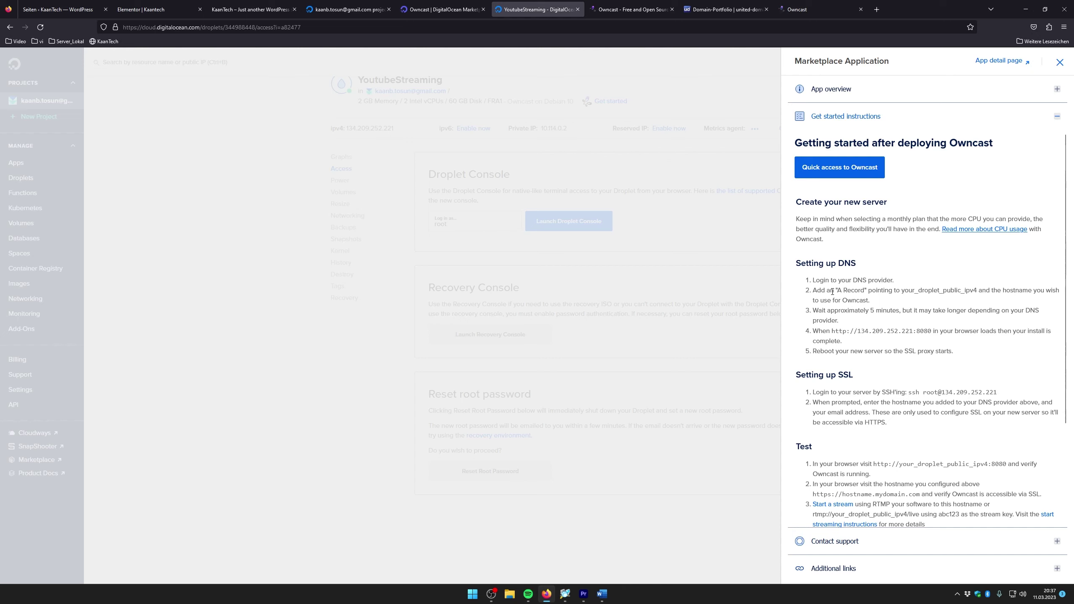
{"action": "scroll", "coordinate": [832, 292], "scroll_direction": "down", "scroll_amount": 3}
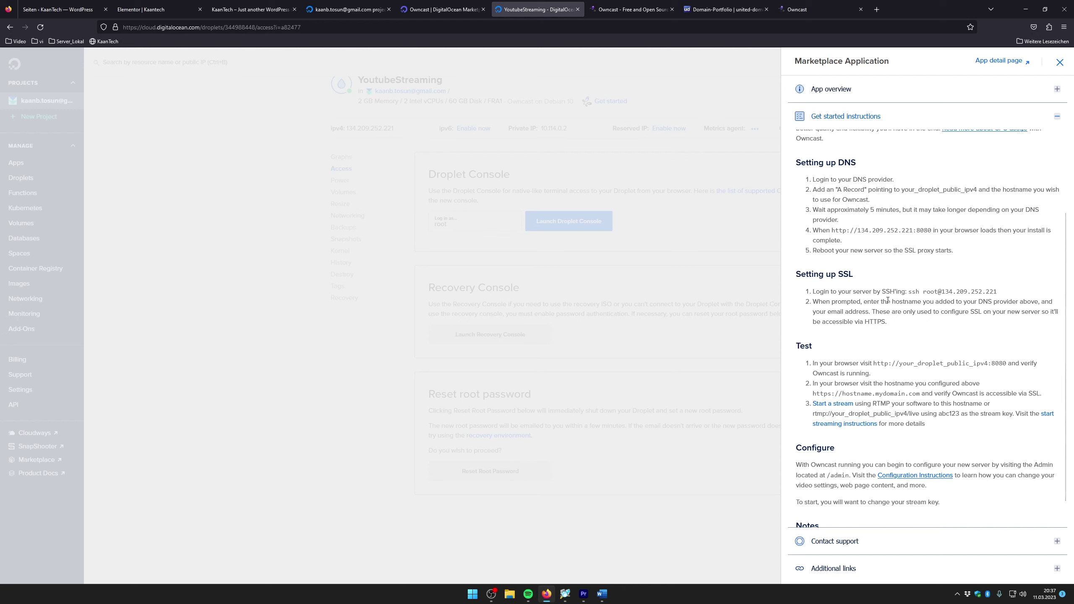
{"action": "left_click", "coordinate": [782, 8]}
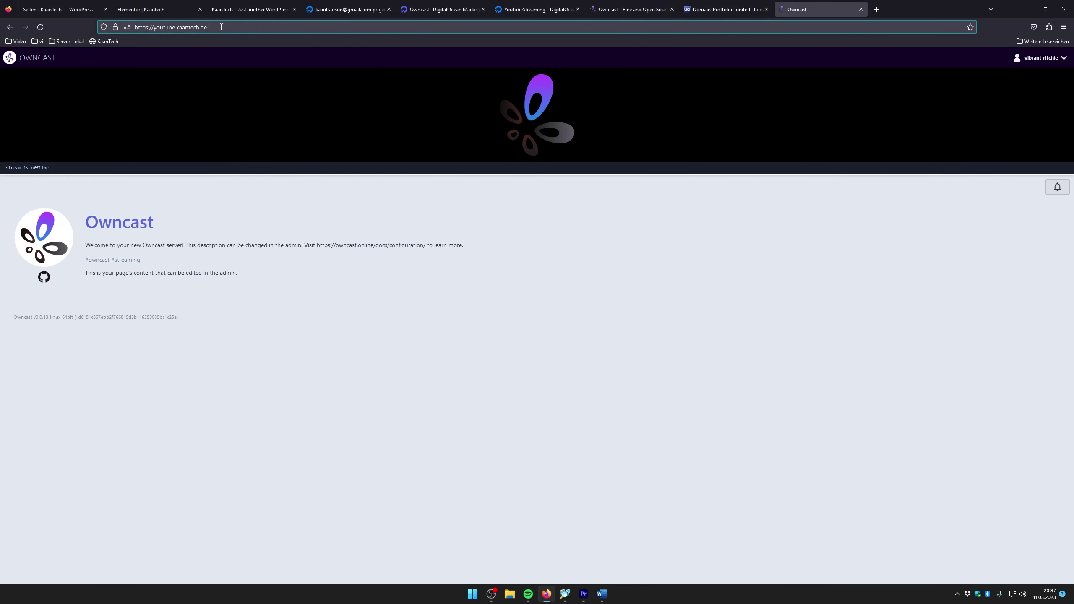
Log in at youtube.kaantech.de/admin with the admin credentials, declining to save them
{"action": "type", "text": "/admin"}
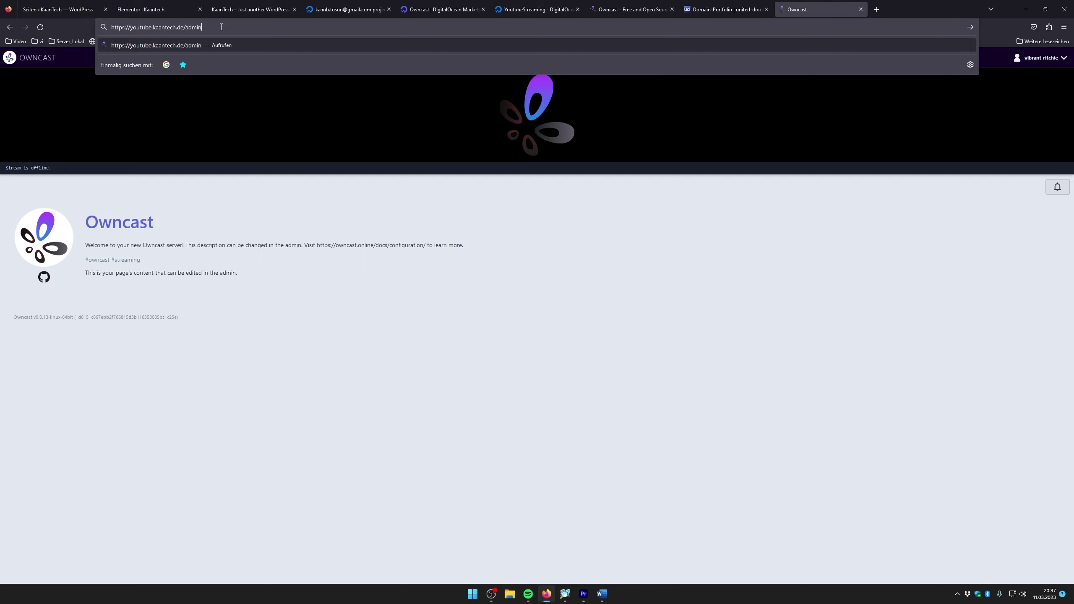
{"action": "key", "text": "Return"}
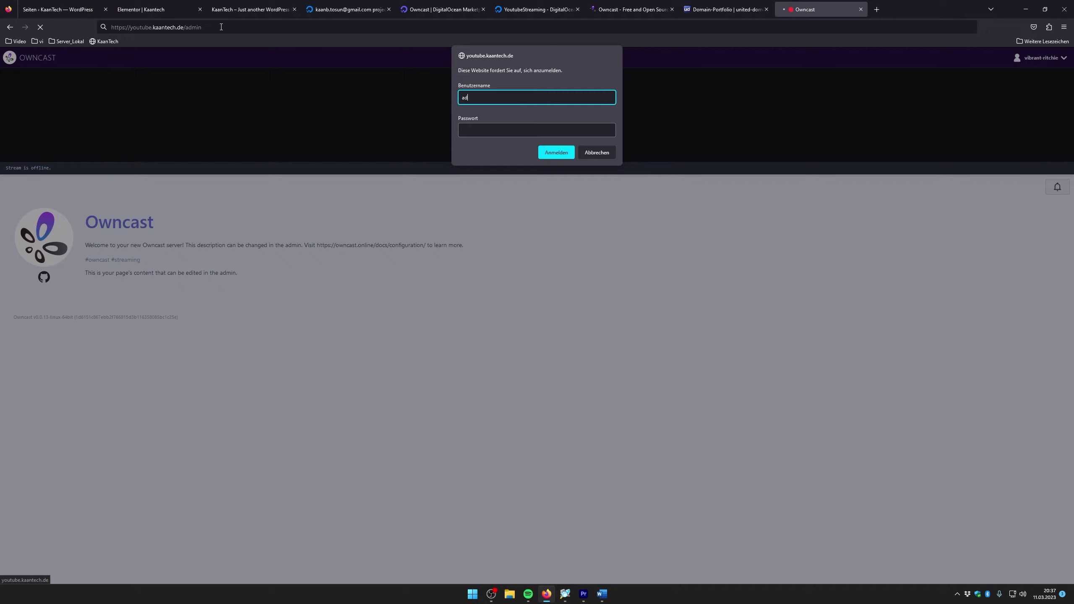
{"action": "key", "text": "Tab"}
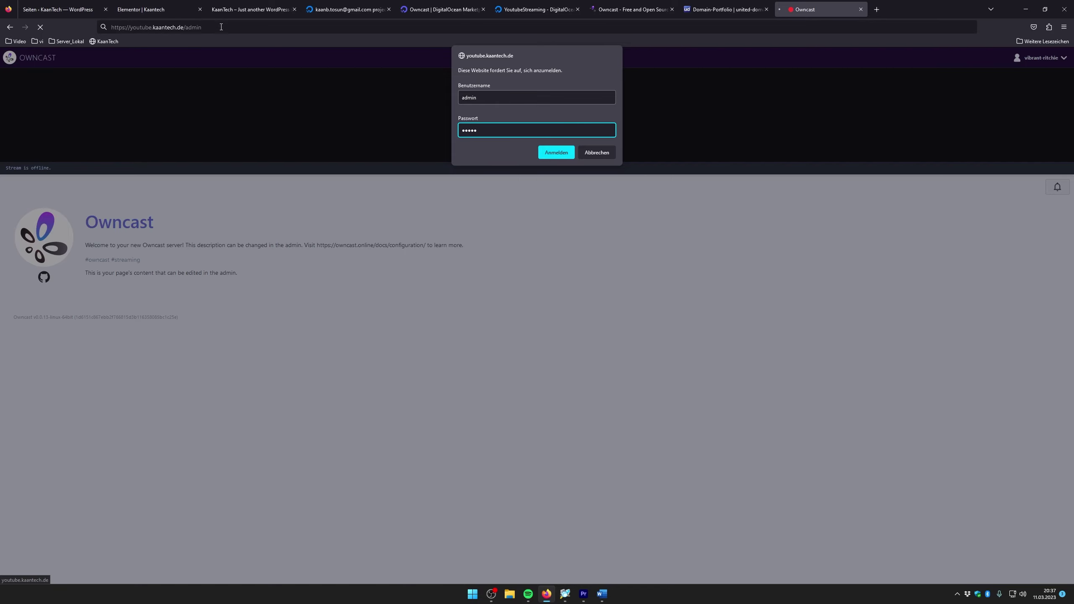
{"action": "key", "text": "Return"}
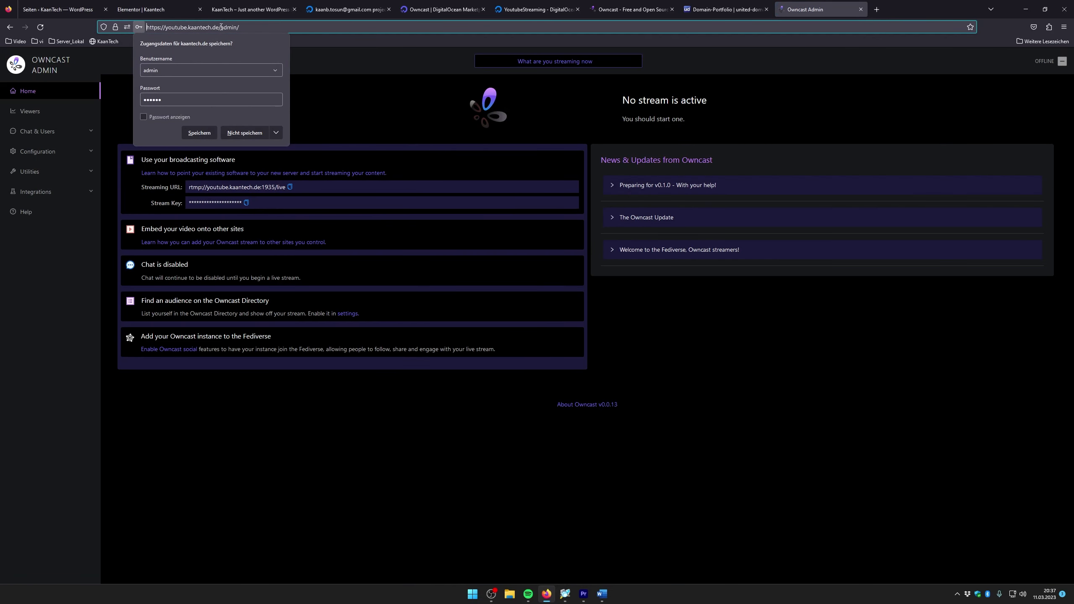
{"action": "left_click", "coordinate": [244, 133]}
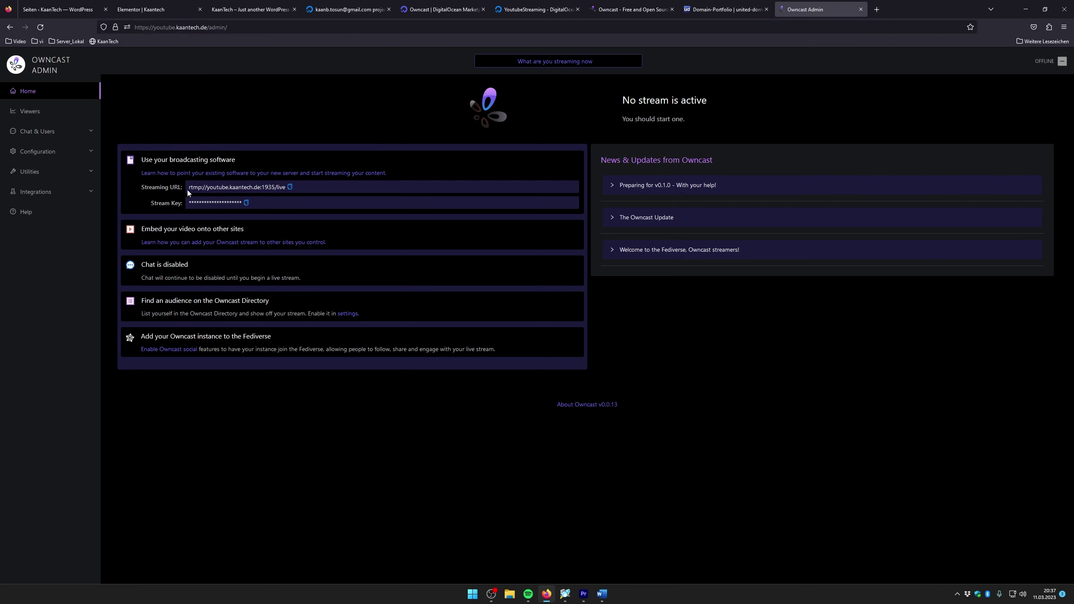
Examine the streaming URL rtmp://youtube.kaantech.de:1935/live and briefly check the Owncast project website
{"action": "left_click_drag", "start_coordinate": [191, 189], "coordinate": [206, 188]}
{"action": "left_click", "coordinate": [398, 431]}
{"action": "left_click_drag", "start_coordinate": [211, 187], "coordinate": [260, 187]}
{"action": "left_click_drag", "start_coordinate": [207, 187], "coordinate": [267, 187]}
{"action": "left_click", "coordinate": [315, 189]}
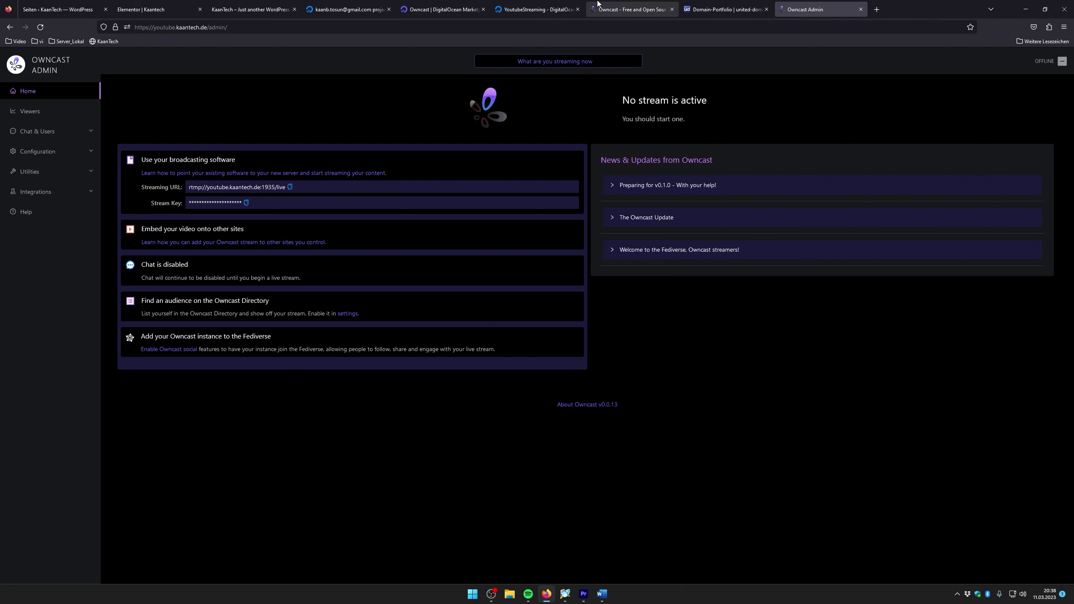
{"action": "left_click", "coordinate": [613, 9]}
{"action": "left_click", "coordinate": [804, 9]}
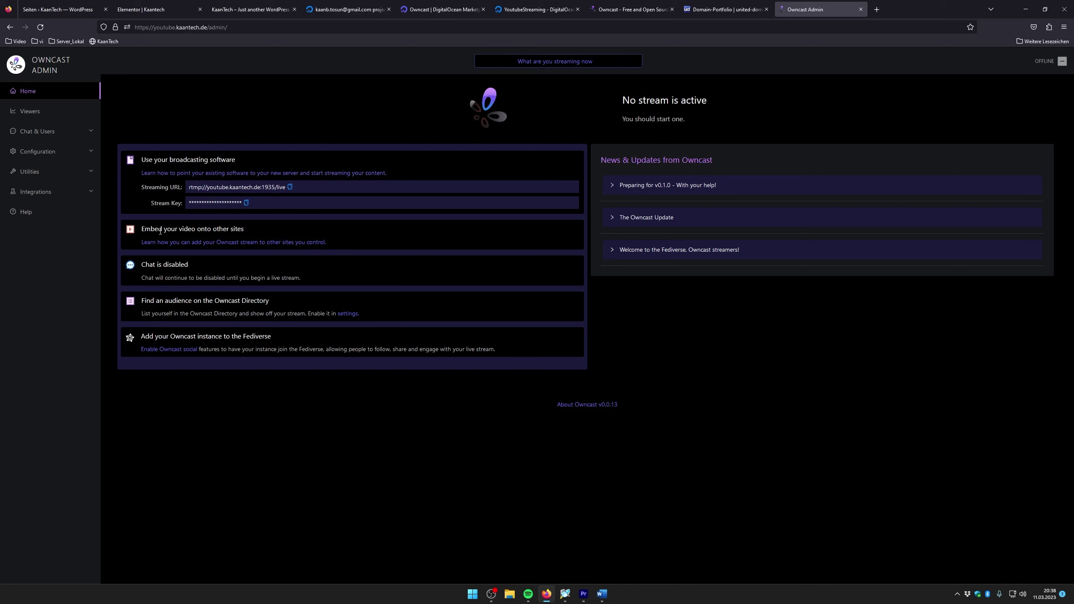
{"action": "left_click", "coordinate": [288, 250]}
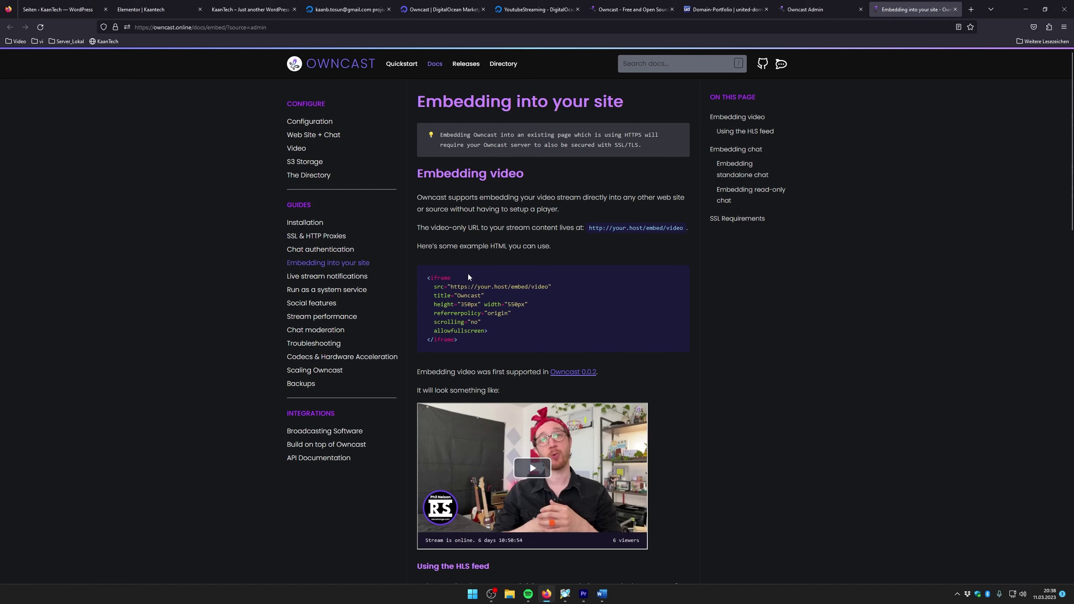
{"action": "left_click_drag", "start_coordinate": [427, 277], "coordinate": [444, 279]}
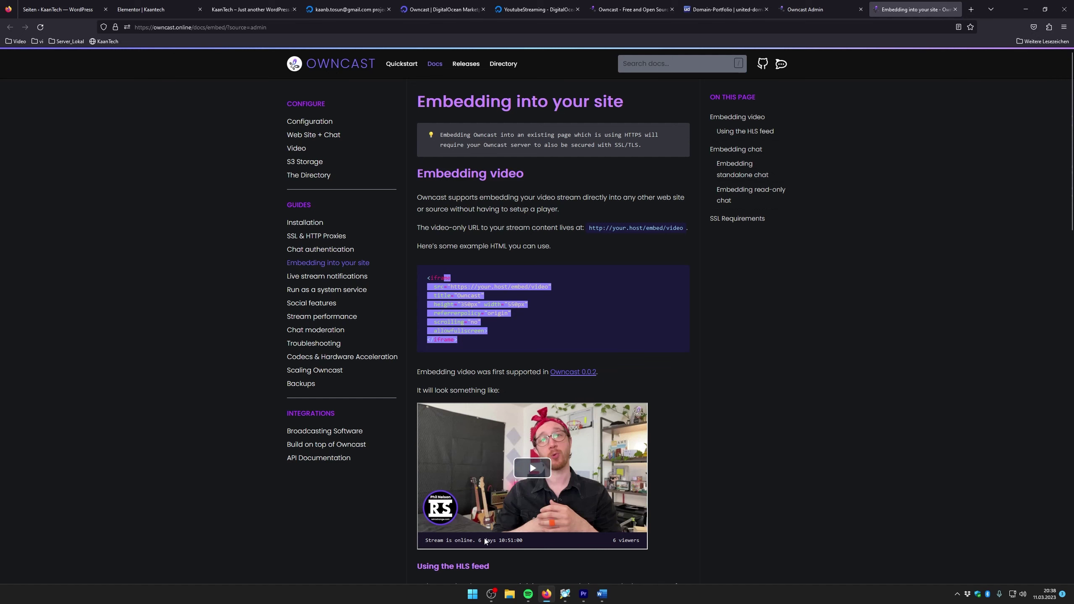
{"action": "left_click", "coordinate": [569, 334]}
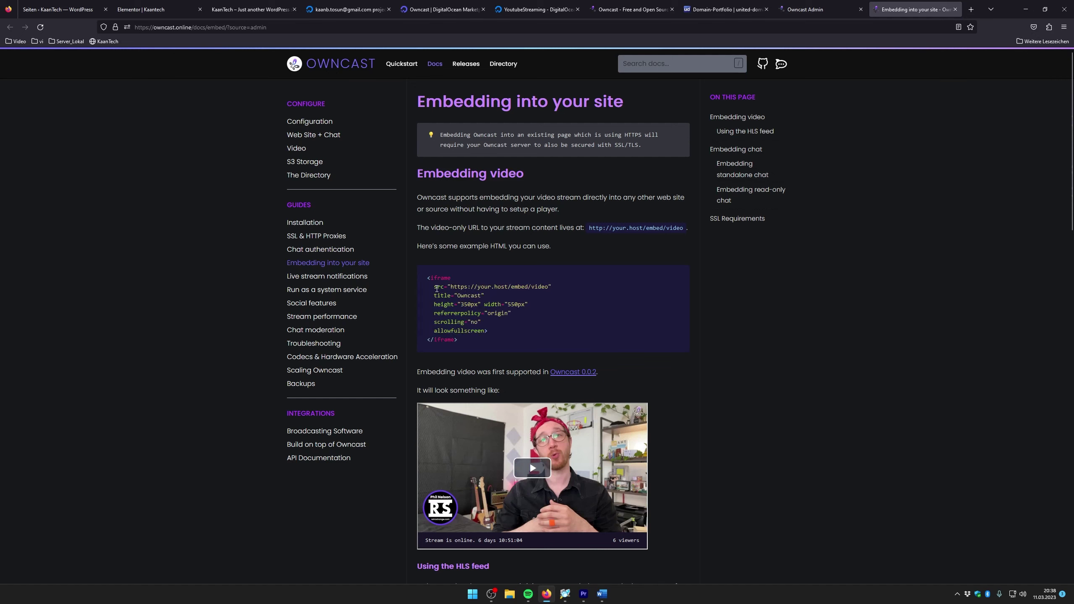
{"action": "left_click_drag", "start_coordinate": [451, 287], "coordinate": [557, 292]}
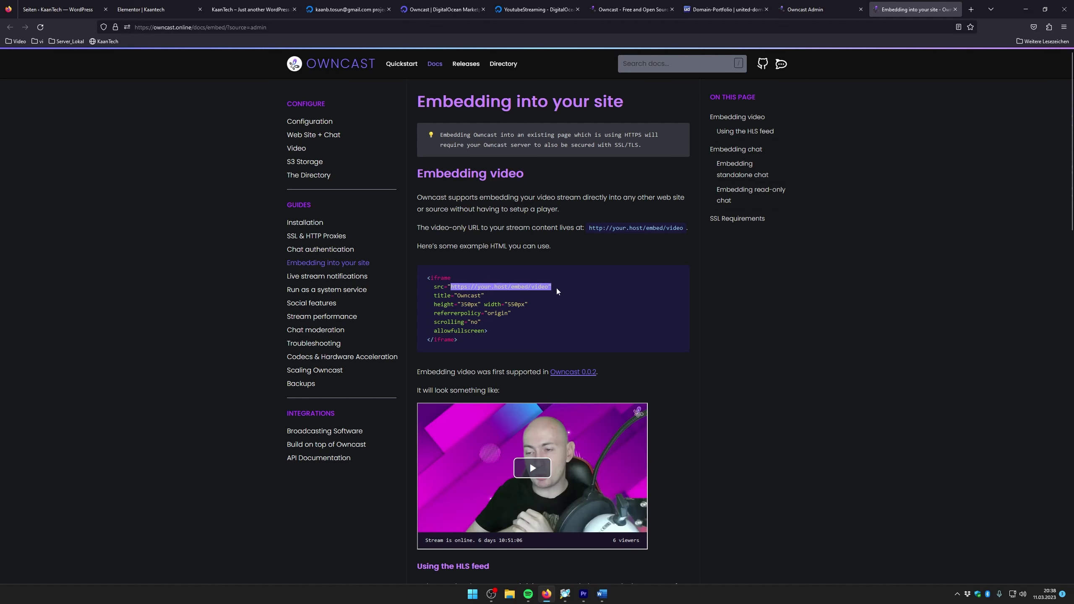
{"action": "left_click", "coordinate": [469, 297]}
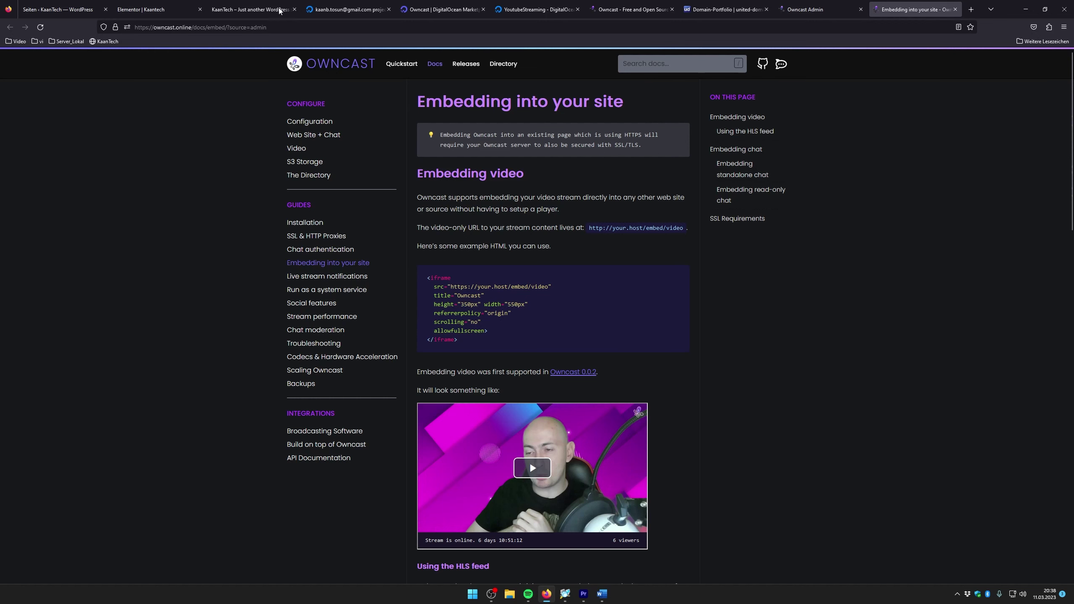
Close the Owncast marketplace, YoutubeStreaming droplet, Owncast homepage and Domain-Portfolio tabs
{"action": "left_click", "coordinate": [349, 9]}
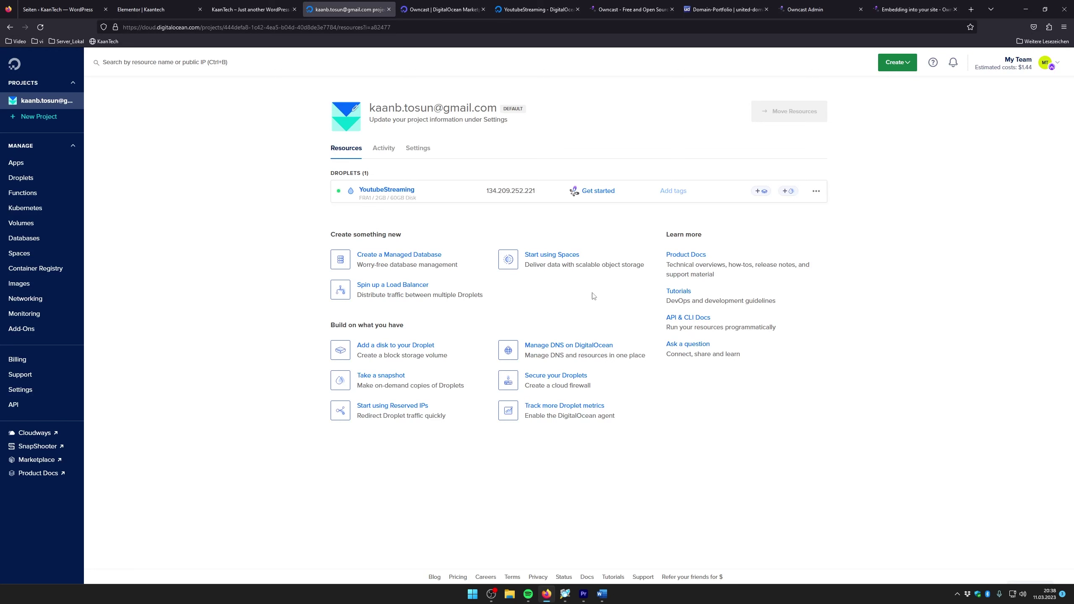
{"action": "left_click", "coordinate": [452, 4]}
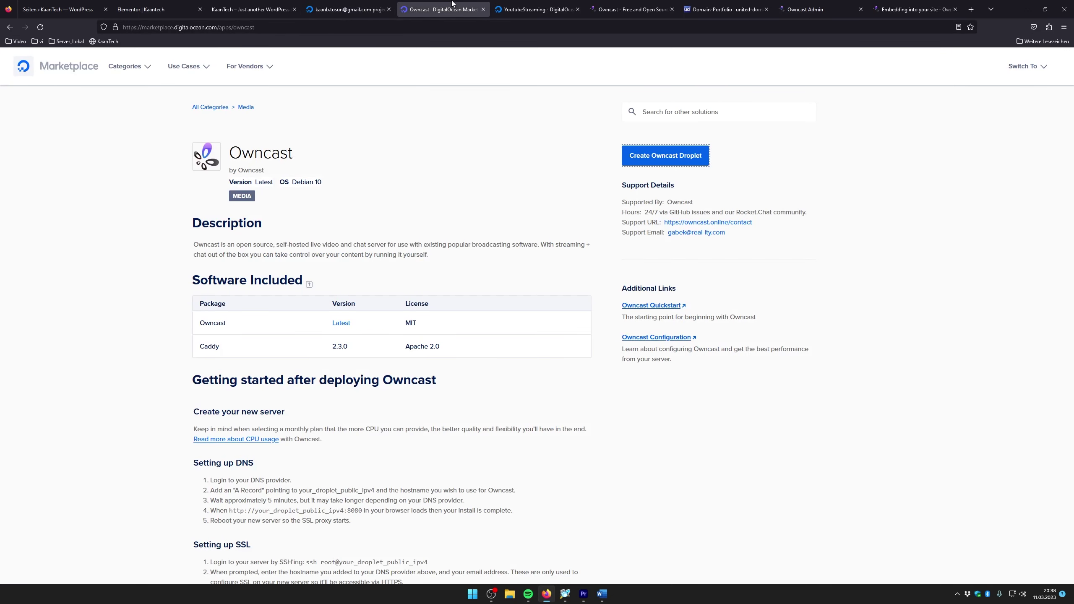
{"action": "left_click", "coordinate": [483, 9]}
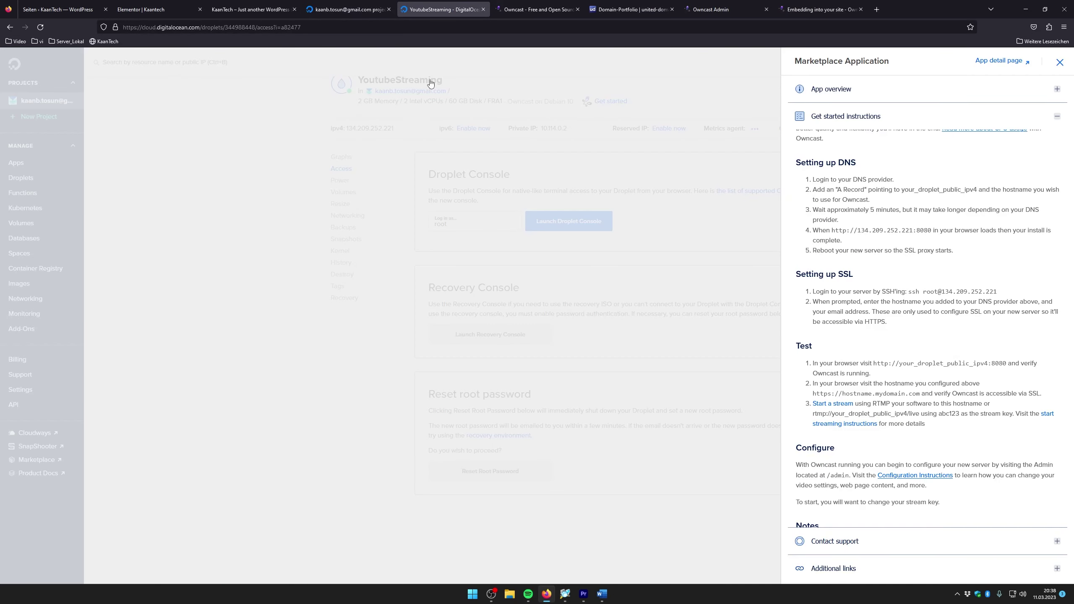
{"action": "left_click", "coordinate": [716, 330]}
{"action": "left_click", "coordinate": [484, 10]}
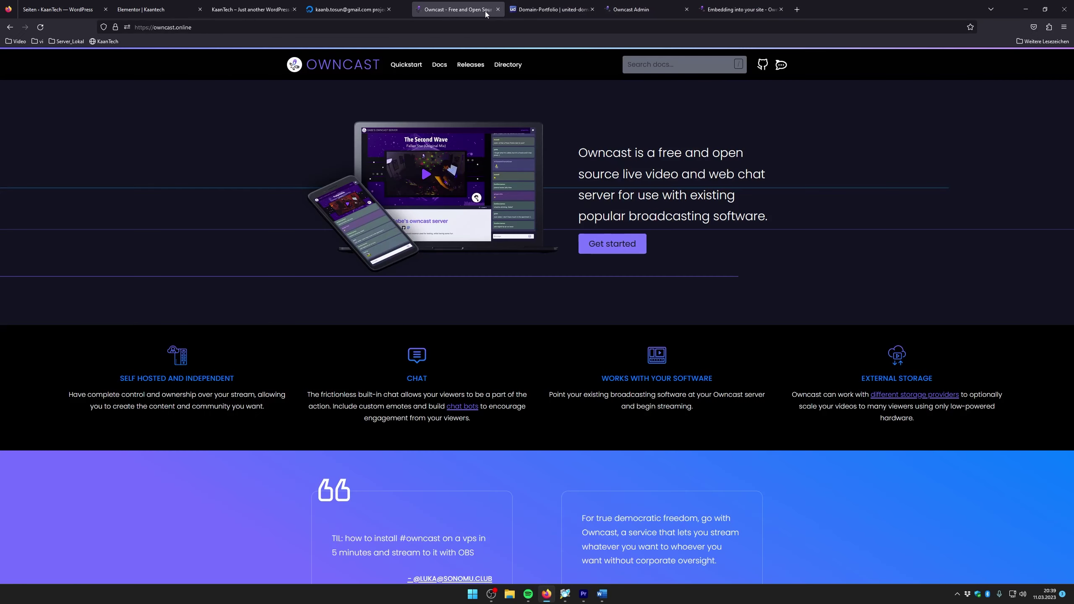
{"action": "left_click", "coordinate": [483, 9]}
{"action": "left_click", "coordinate": [483, 9]}
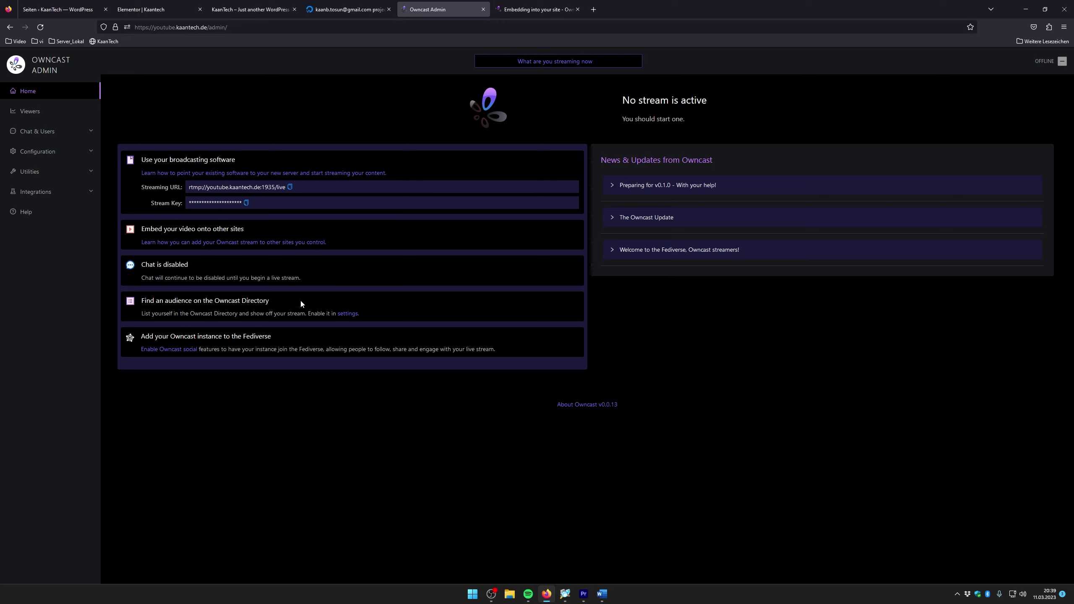
Review the Owncast chat messages list, then open the general server configuration
{"action": "left_click", "coordinate": [42, 132]}
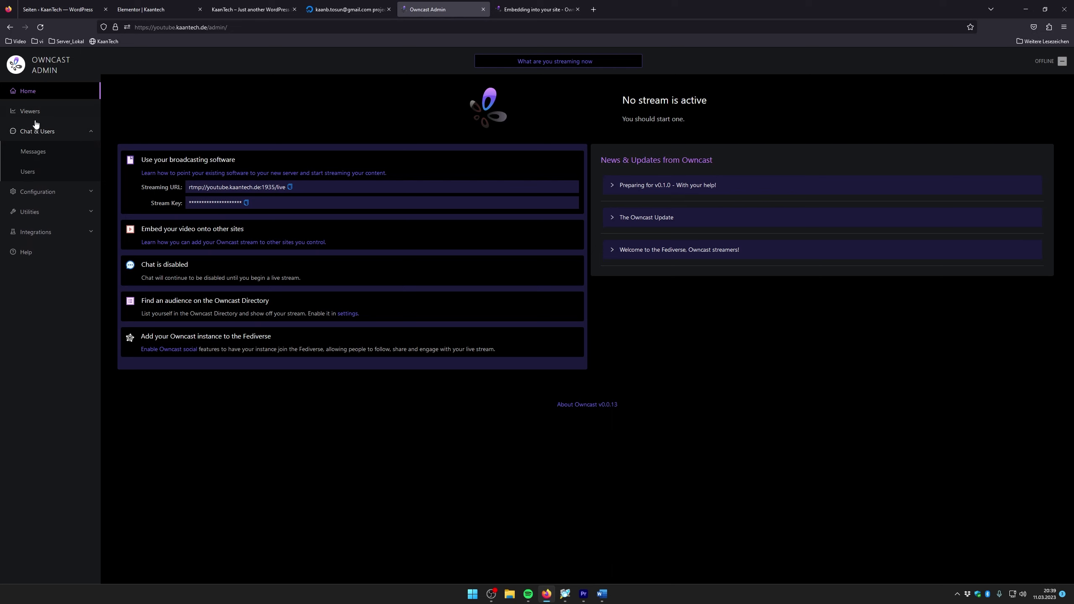
{"action": "left_click", "coordinate": [34, 152]}
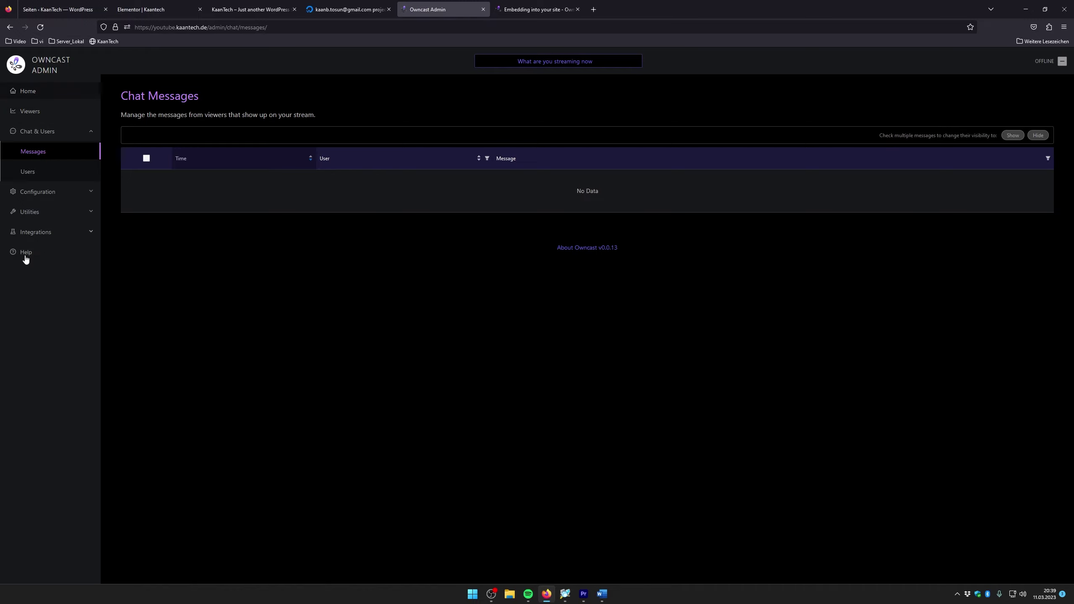
{"action": "left_click", "coordinate": [31, 197]}
{"action": "left_click", "coordinate": [31, 212]}
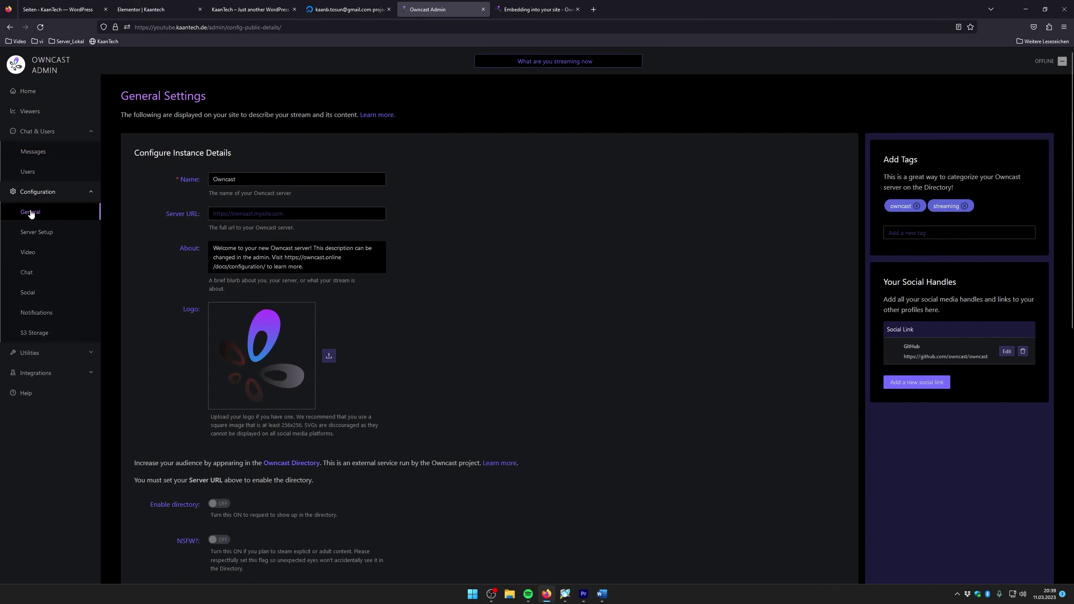
{"action": "scroll", "coordinate": [175, 256], "scroll_direction": "down", "scroll_amount": 5}
Turn off Chat and Join Messages in the chat settings, then return to the admin home
{"action": "left_click", "coordinate": [37, 274]}
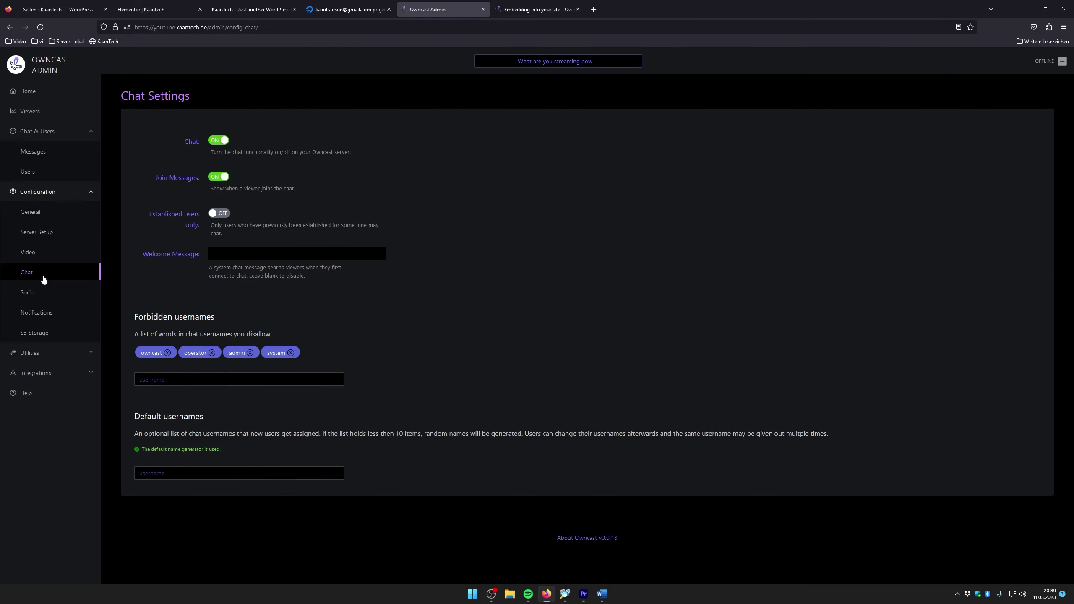
{"action": "left_click", "coordinate": [218, 140]}
{"action": "left_click", "coordinate": [221, 177]}
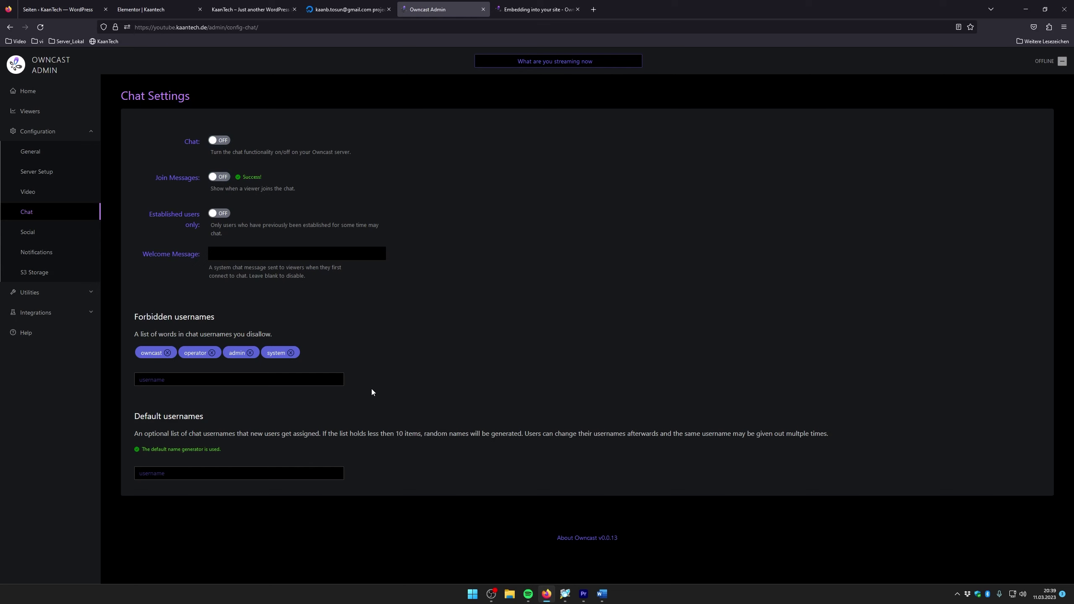
{"action": "left_click", "coordinate": [50, 94]}
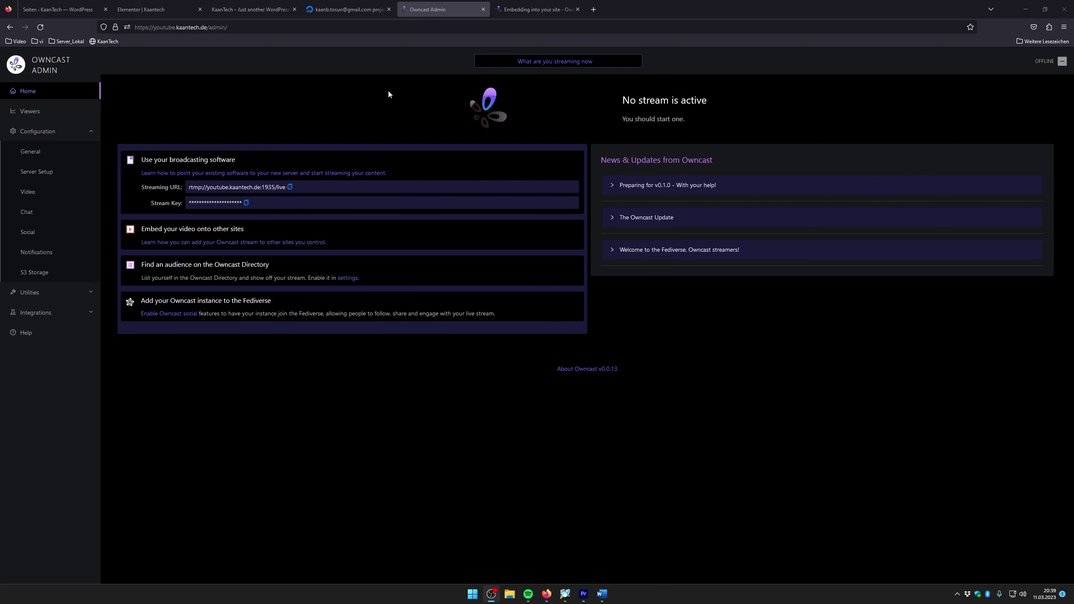
{"action": "left_click", "coordinate": [254, 9]}
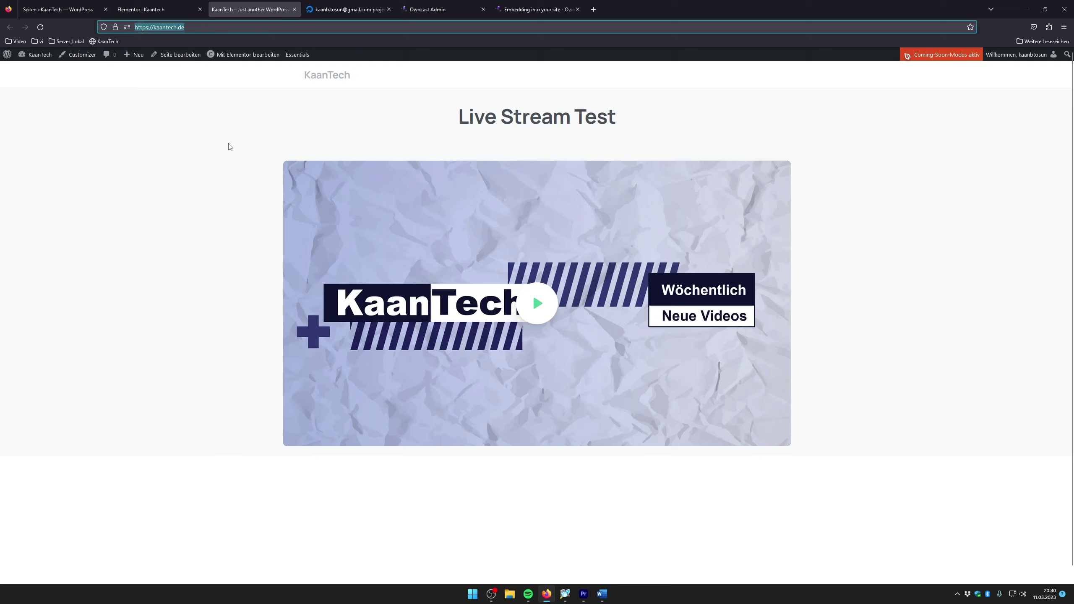
Play the Live Stream Test page's embedded video, which times out for live.kaantech.de
{"action": "key", "text": "End"}
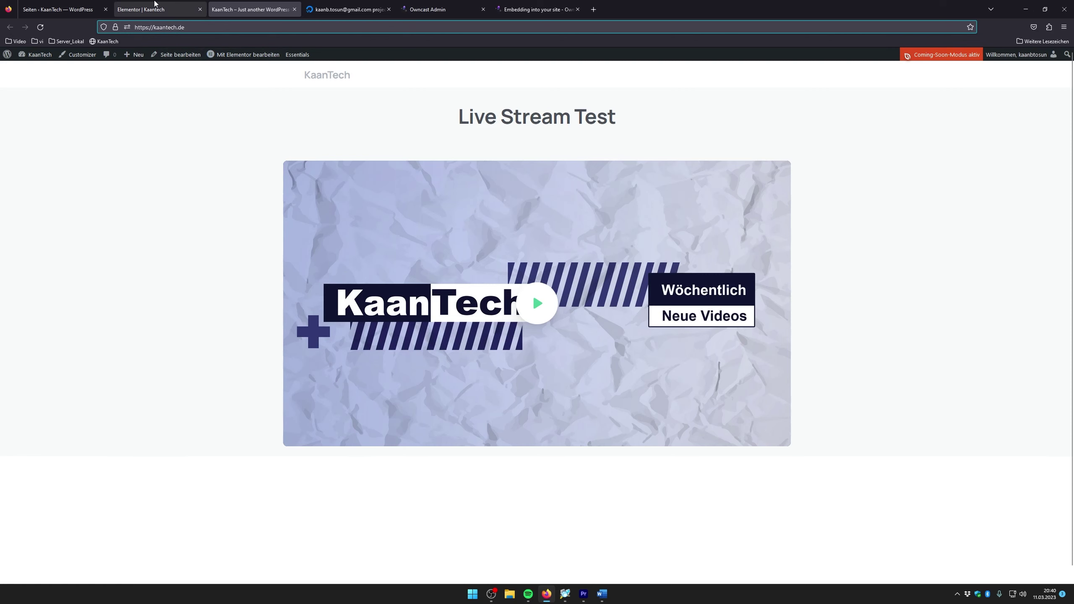
{"action": "left_click", "coordinate": [537, 302]}
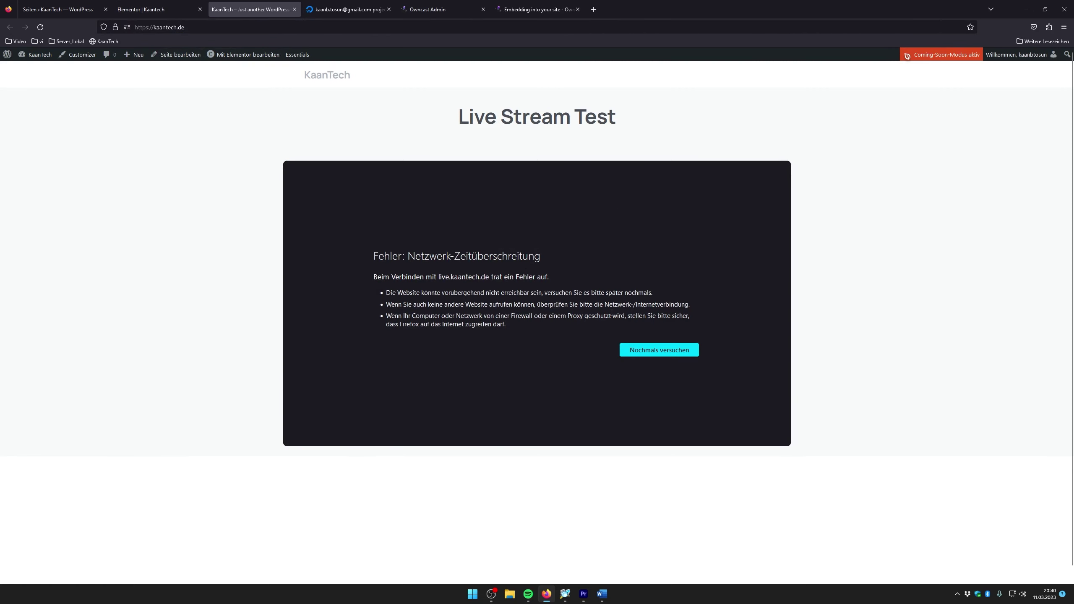
{"action": "left_click", "coordinate": [171, 7]}
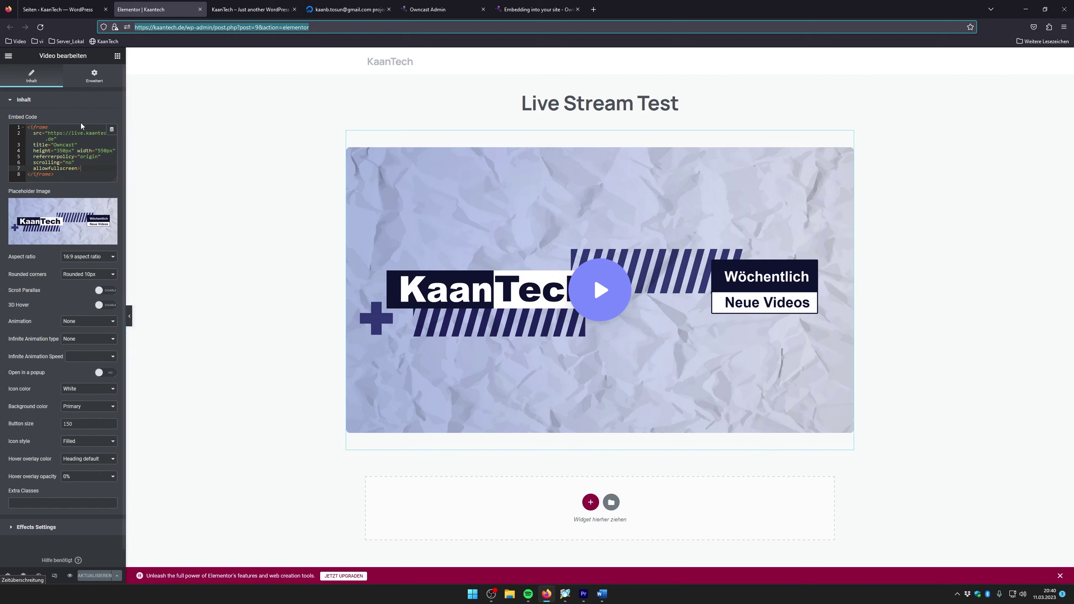
Clear all code from the video widget's Embed Code field
{"action": "left_click", "coordinate": [21, 126]}
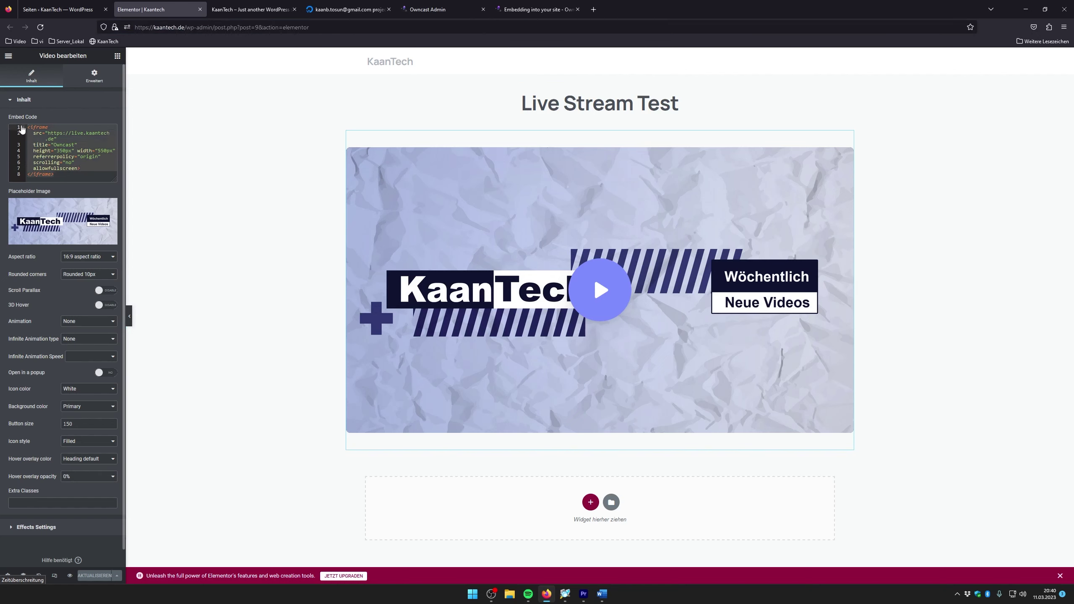
{"action": "key", "text": "ctrl+a"}
{"action": "key", "text": "BackSpace"}
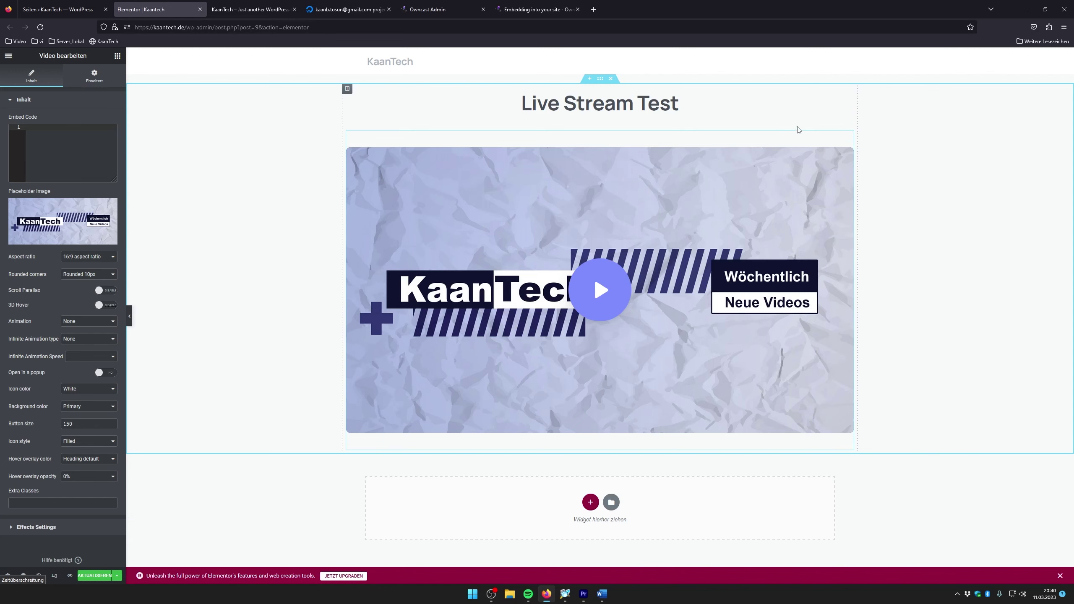
Drag the Live Stream Test heading below the video widget
{"action": "left_click", "coordinate": [846, 90]}
{"action": "left_click_drag", "start_coordinate": [846, 91], "coordinate": [580, 421]}
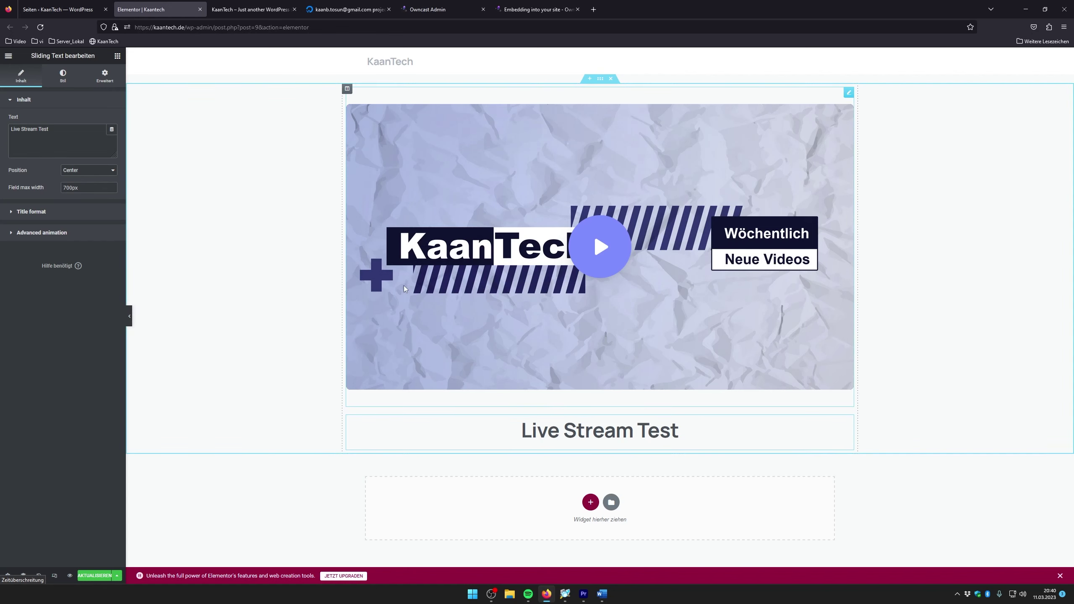
{"action": "left_click", "coordinate": [593, 8]}
Load themeforest.net and browse its WordPress Themes category
{"action": "type", "text": "themeforest.net"}
{"action": "key", "text": "Return"}
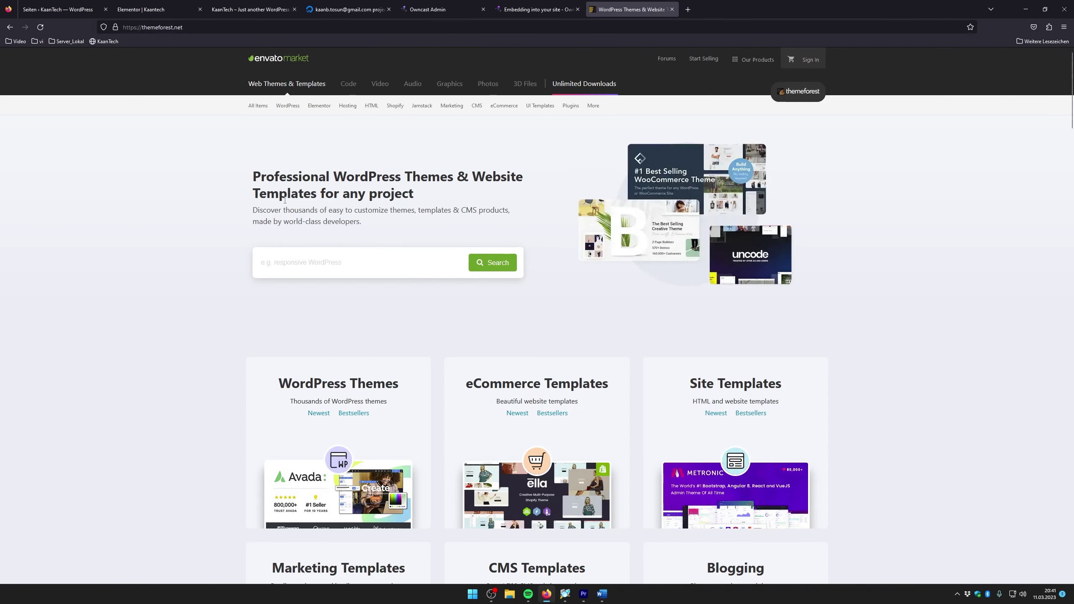
{"action": "scroll", "coordinate": [279, 295], "scroll_direction": "down", "scroll_amount": 5}
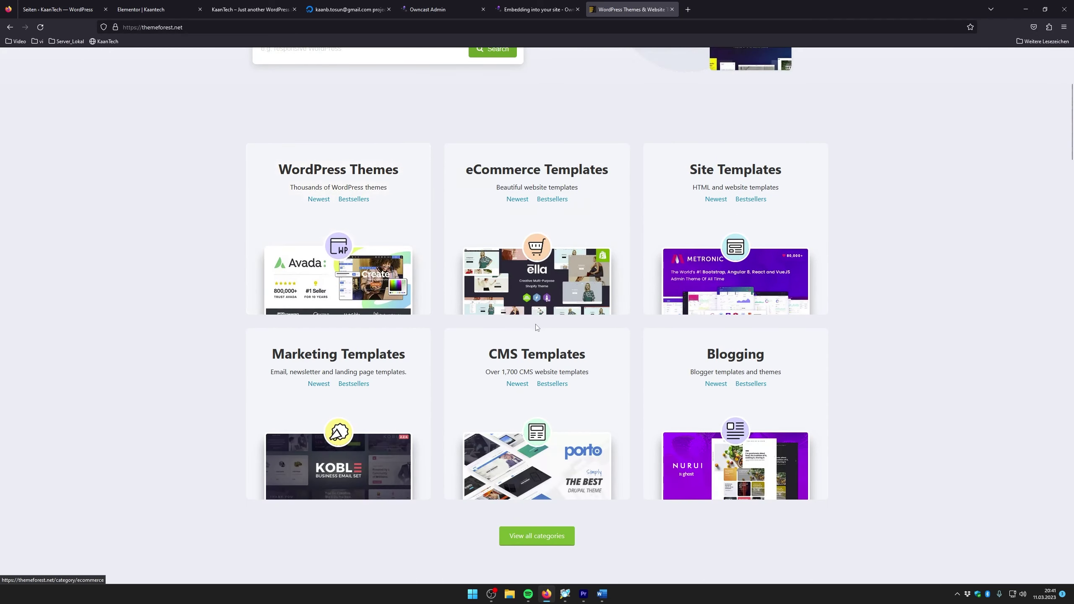
{"action": "scroll", "coordinate": [486, 330], "scroll_direction": "up", "scroll_amount": 5}
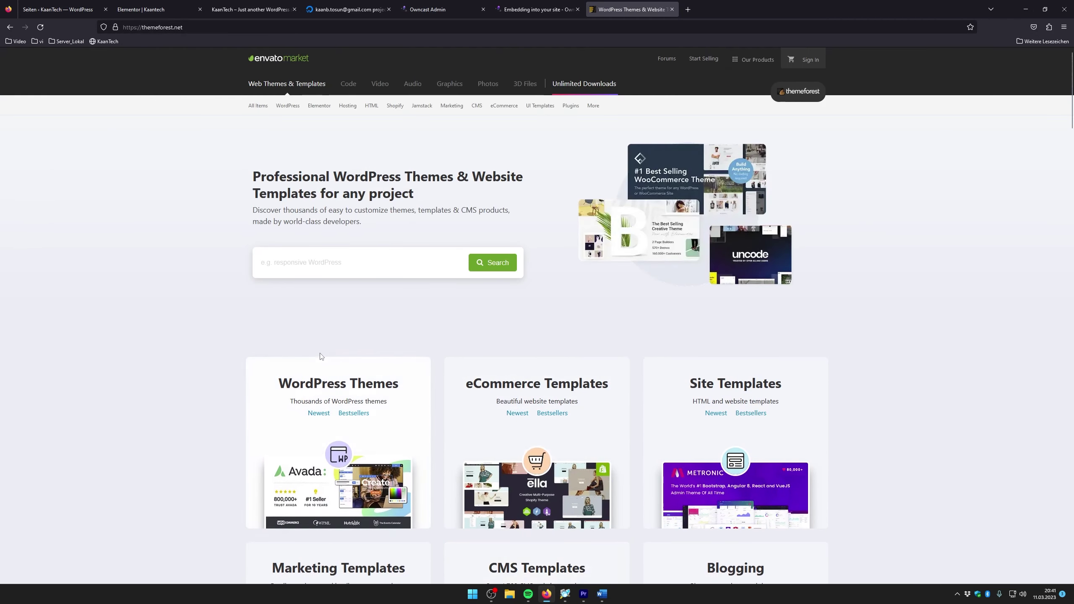
{"action": "scroll", "coordinate": [429, 445], "scroll_direction": "down", "scroll_amount": 3}
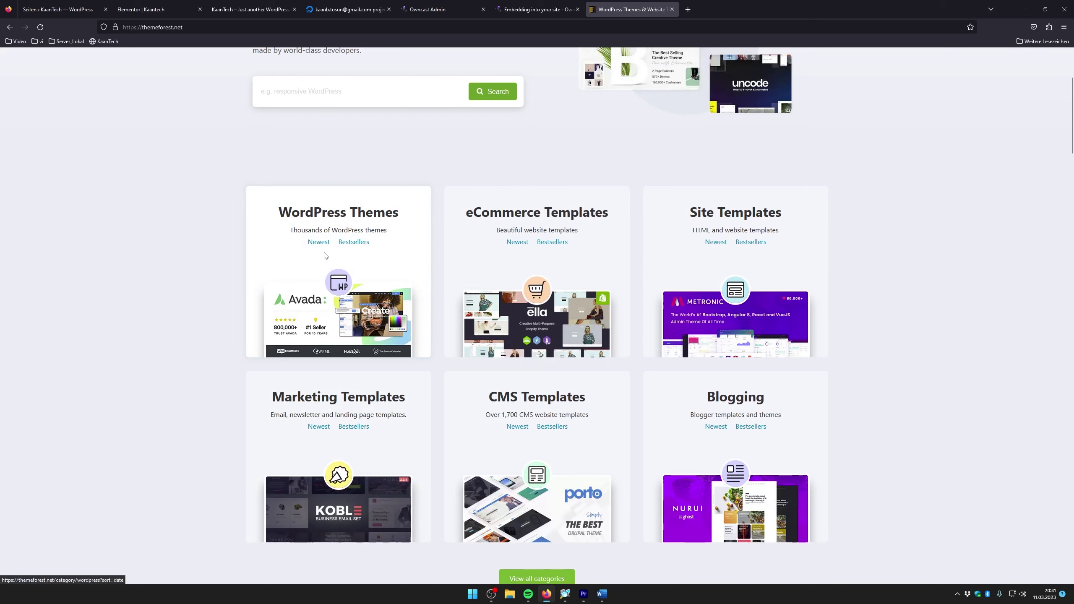
{"action": "left_click", "coordinate": [353, 211]}
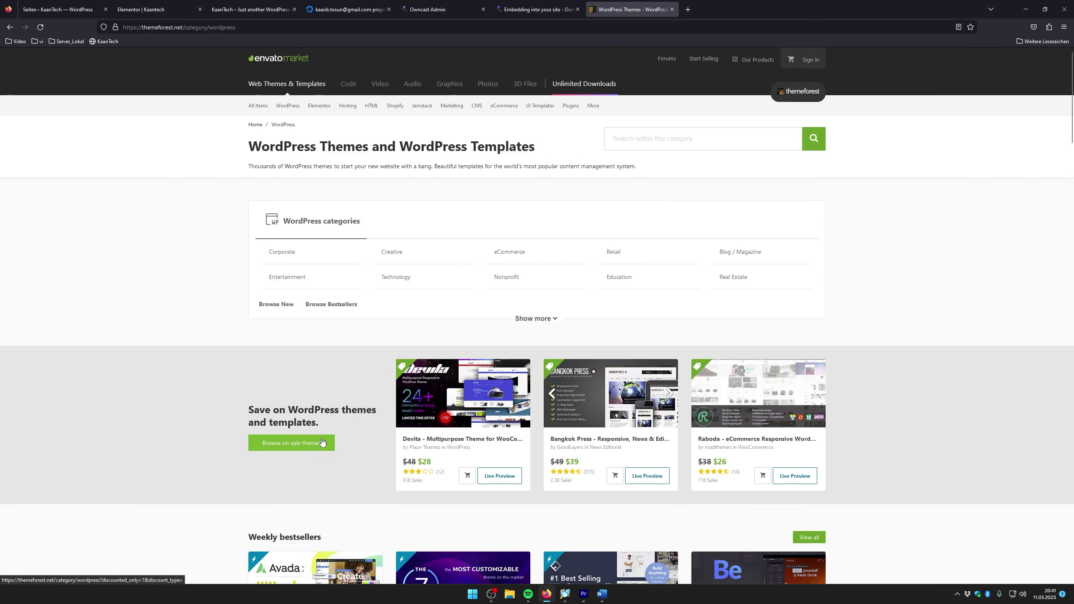
{"action": "scroll", "coordinate": [531, 432], "scroll_direction": "down", "scroll_amount": 4}
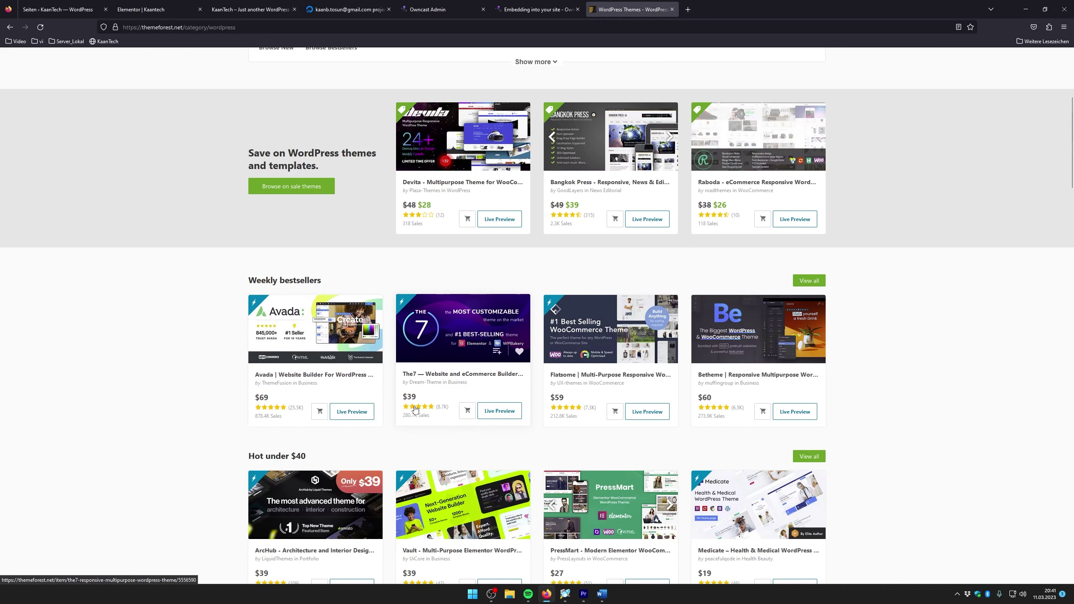
Look through The7 theme's item page, then close that tab
{"action": "left_click", "coordinate": [461, 338]}
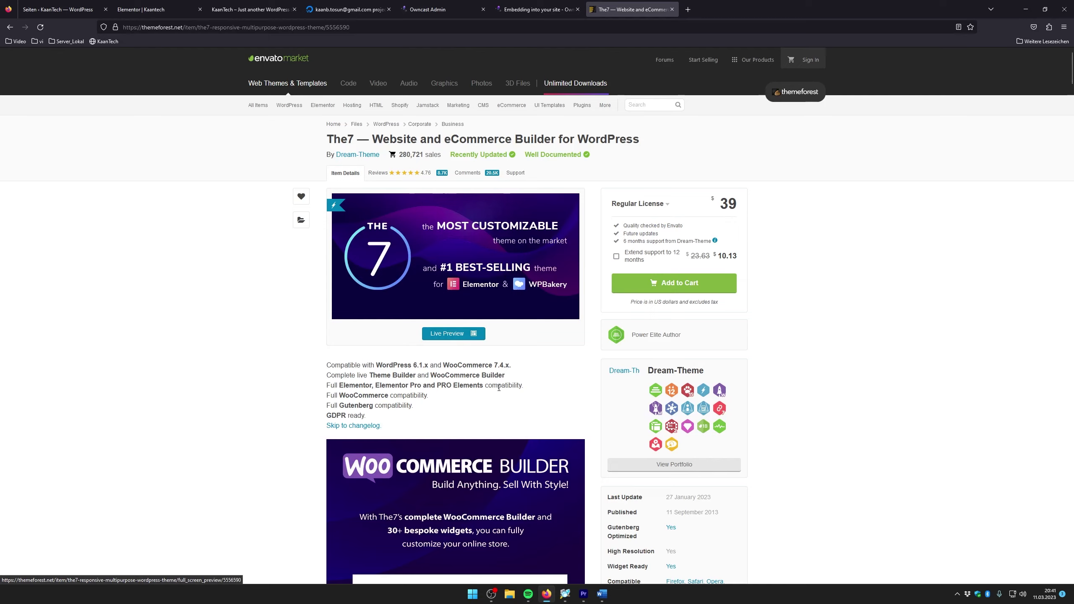
{"action": "scroll", "coordinate": [374, 397], "scroll_direction": "down", "scroll_amount": 6}
{"action": "scroll", "coordinate": [374, 397], "scroll_direction": "down", "scroll_amount": 10}
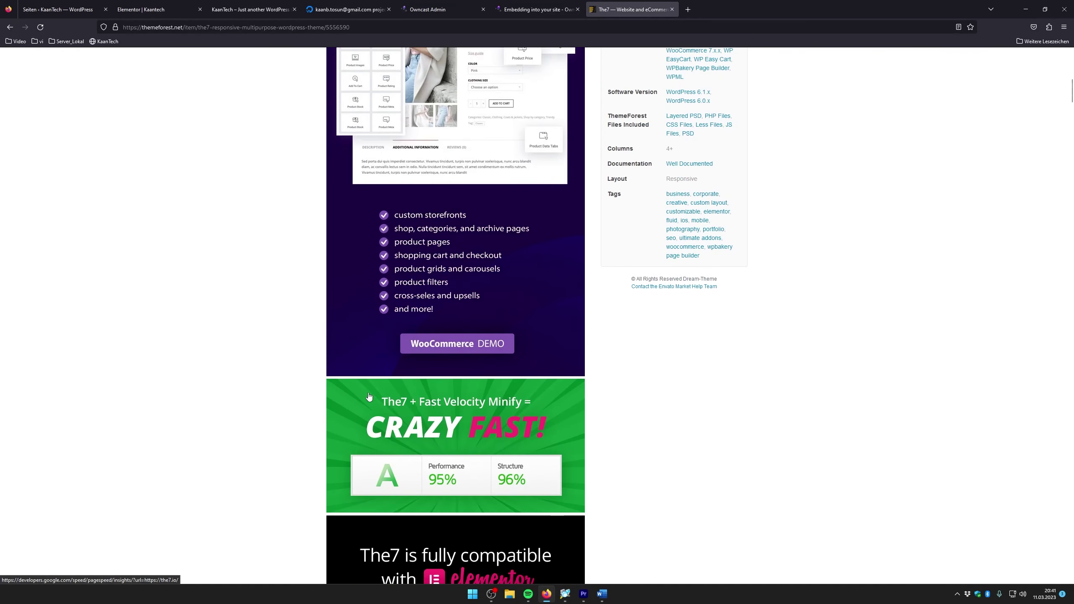
{"action": "scroll", "coordinate": [369, 393], "scroll_direction": "up", "scroll_amount": 15}
{"action": "scroll", "coordinate": [368, 393], "scroll_direction": "up", "scroll_amount": 3}
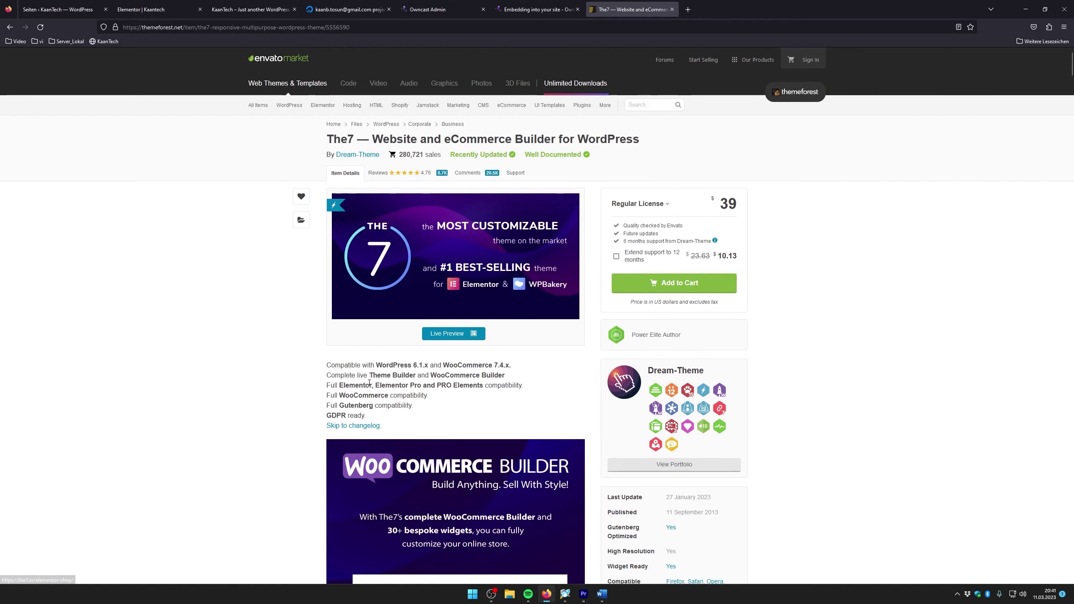
{"action": "scroll", "coordinate": [369, 387], "scroll_direction": "down", "scroll_amount": 12}
{"action": "scroll", "coordinate": [369, 380], "scroll_direction": "down", "scroll_amount": 12}
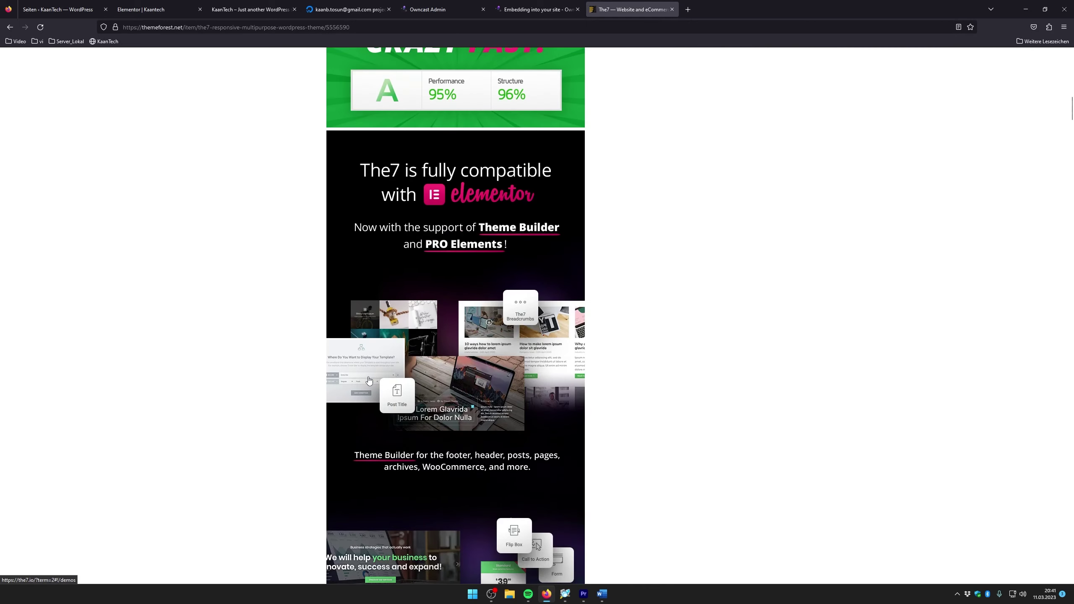
{"action": "scroll", "coordinate": [419, 395], "scroll_direction": "up", "scroll_amount": 20}
{"action": "scroll", "coordinate": [431, 390], "scroll_direction": "up", "scroll_amount": 3}
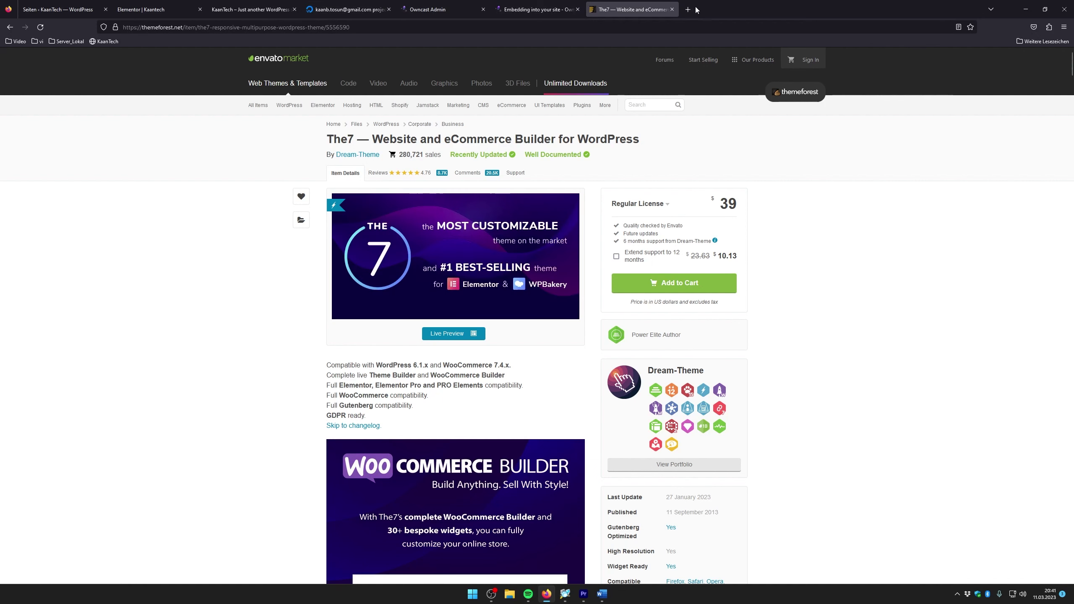
{"action": "left_click", "coordinate": [672, 9]}
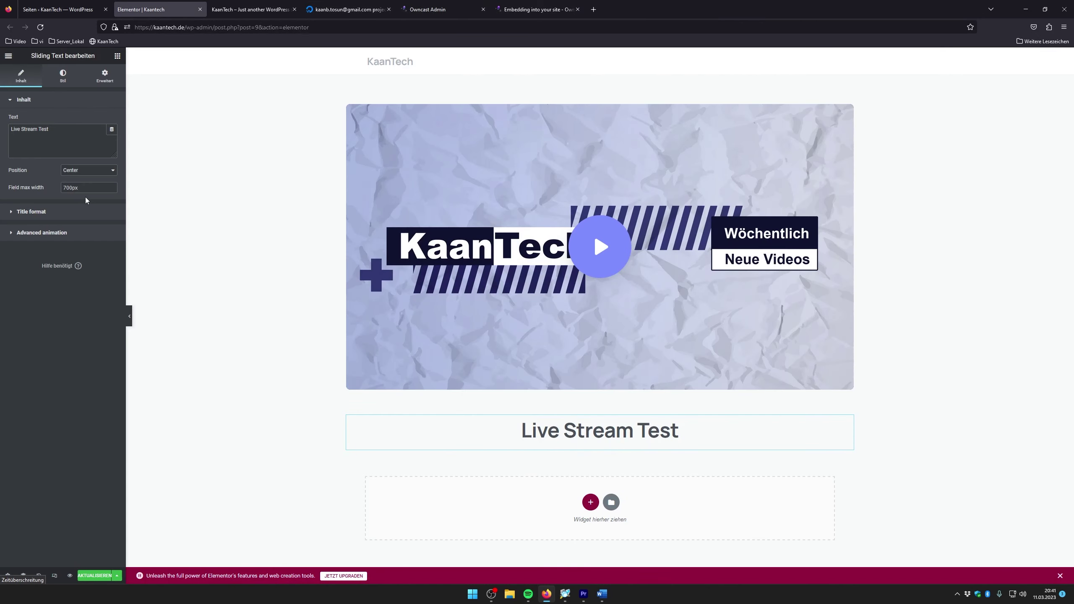
Copy the example iframe code from the Owncast embedding documentation
{"action": "left_click", "coordinate": [559, 3]}
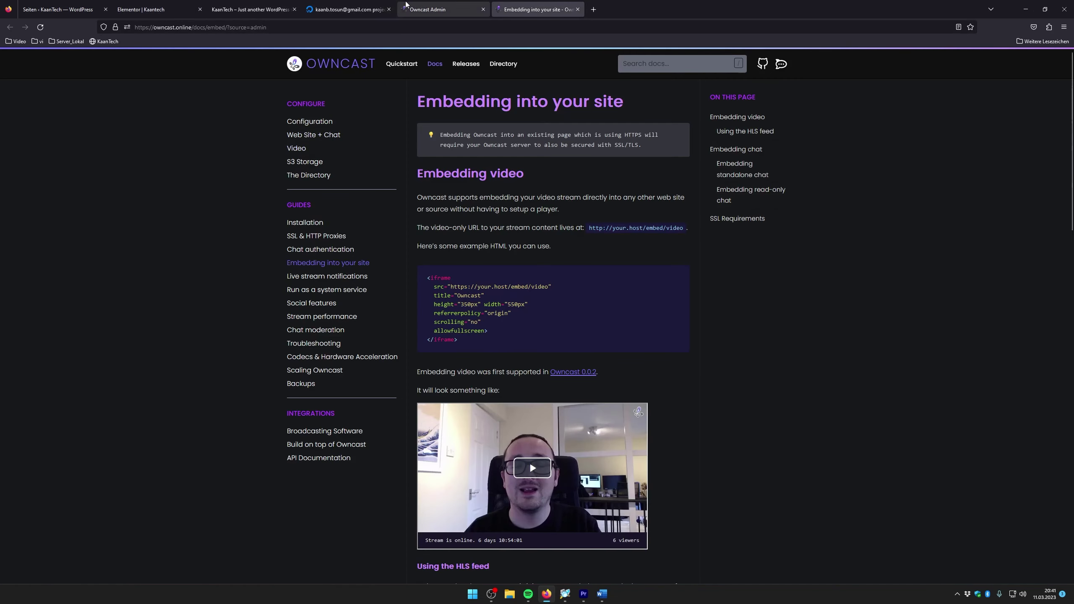
{"action": "left_click_drag", "start_coordinate": [424, 278], "coordinate": [459, 342]}
{"action": "right_click", "coordinate": [467, 313]}
{"action": "left_click", "coordinate": [467, 313]}
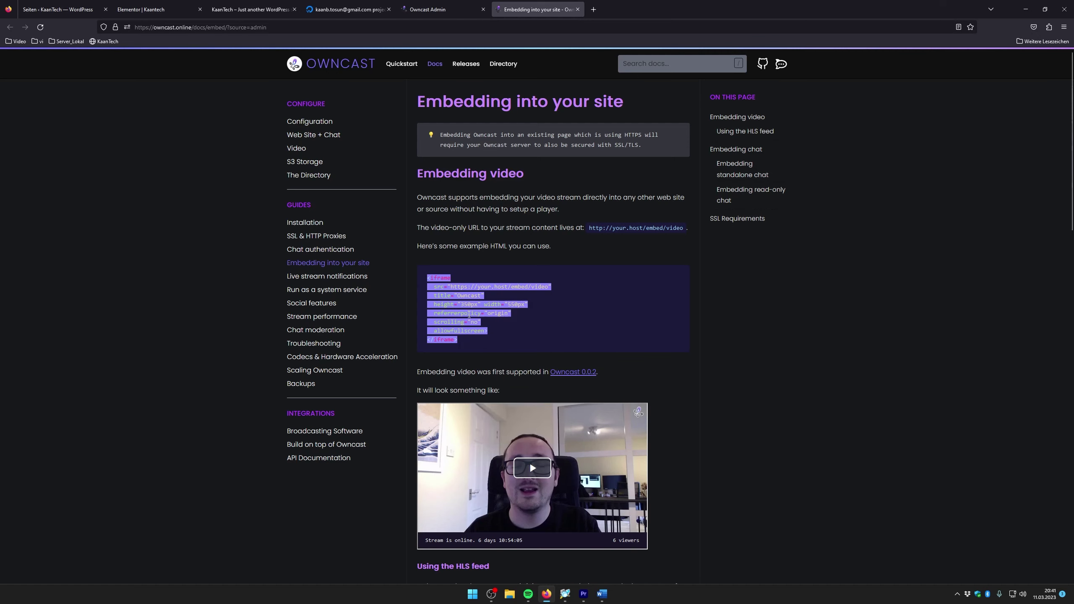
Paste the Owncast iframe code into the Elementor video widget's Embed Code
{"action": "left_click", "coordinate": [355, 9]}
{"action": "left_click", "coordinate": [414, 4]}
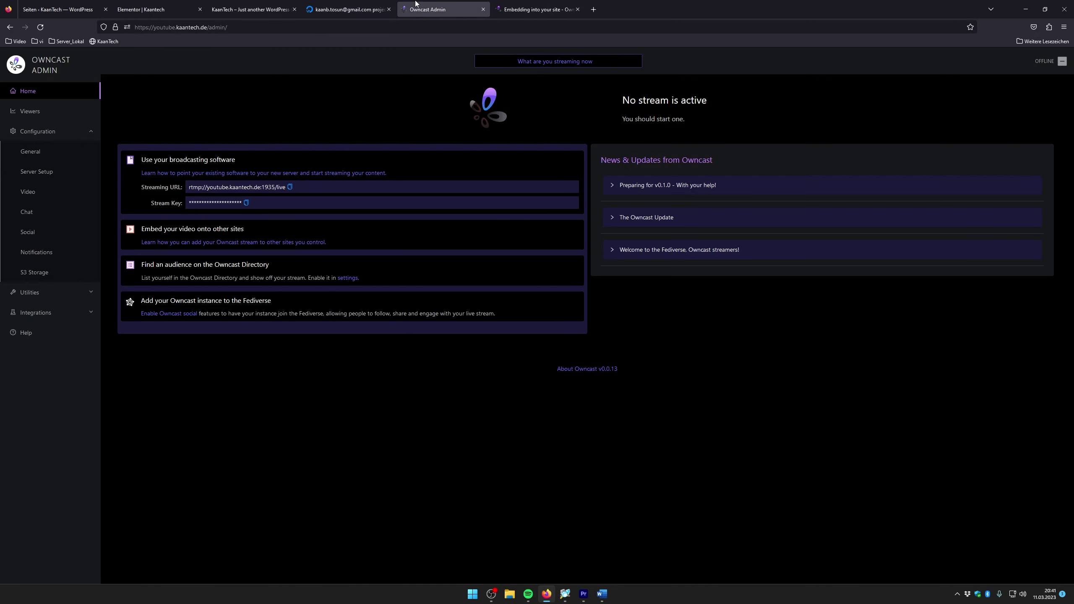
{"action": "left_click", "coordinate": [239, 4]}
{"action": "left_click", "coordinate": [160, 9]}
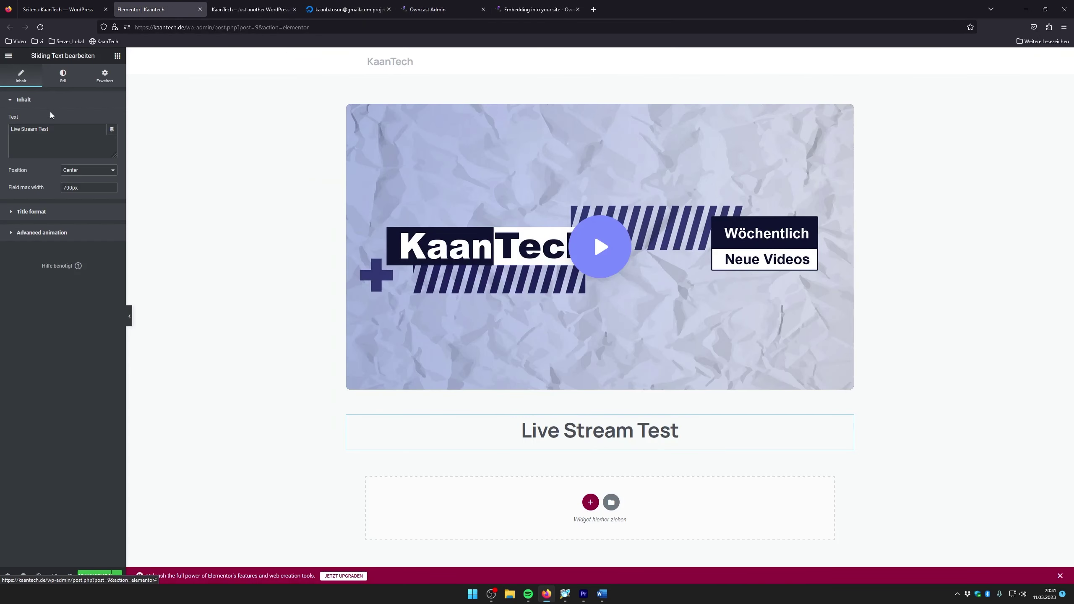
{"action": "left_click", "coordinate": [446, 162]}
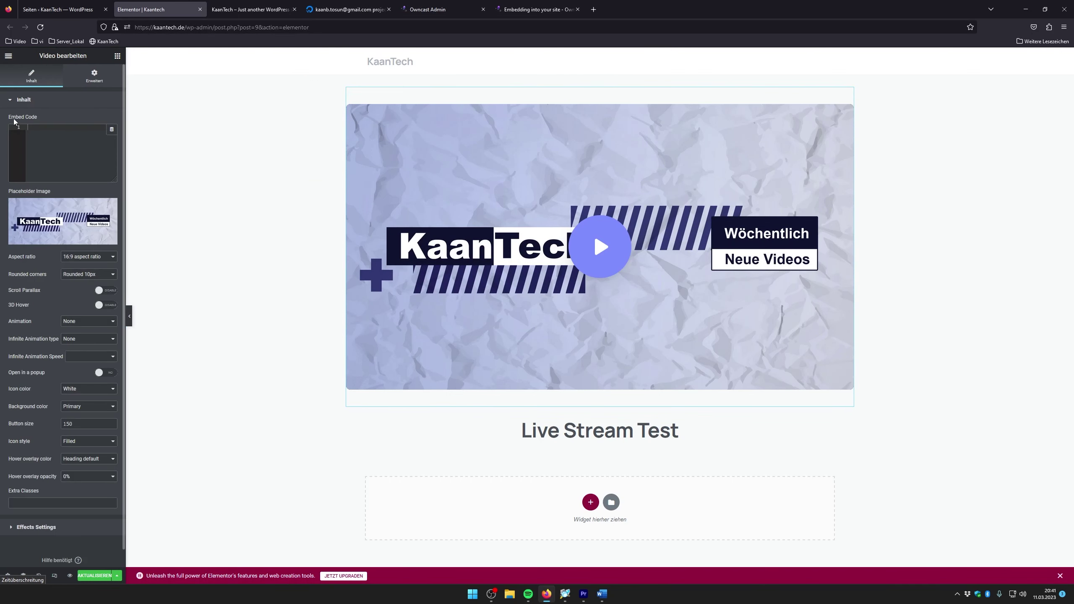
{"action": "right_click", "coordinate": [34, 127]}
{"action": "left_click", "coordinate": [67, 175]}
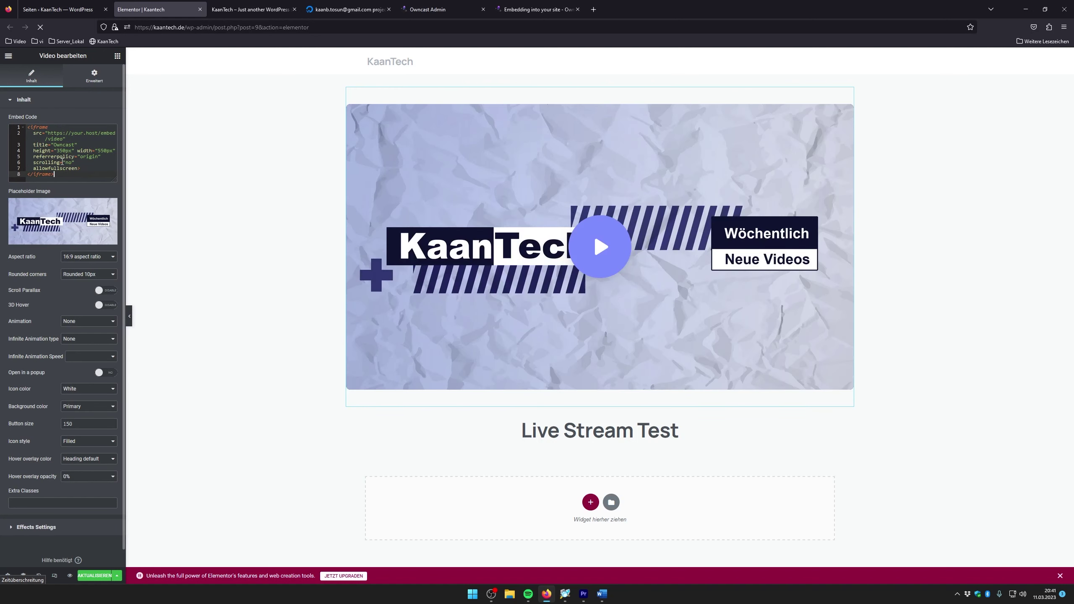
{"action": "left_click", "coordinate": [50, 135]}
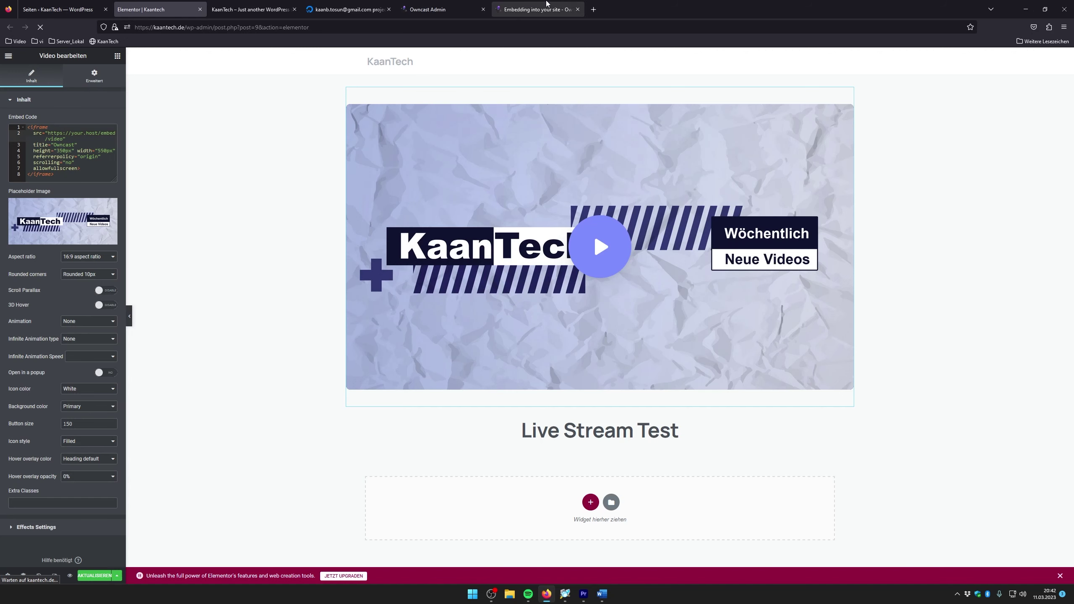
{"action": "left_click", "coordinate": [536, 9]}
{"action": "left_click", "coordinate": [421, 8]}
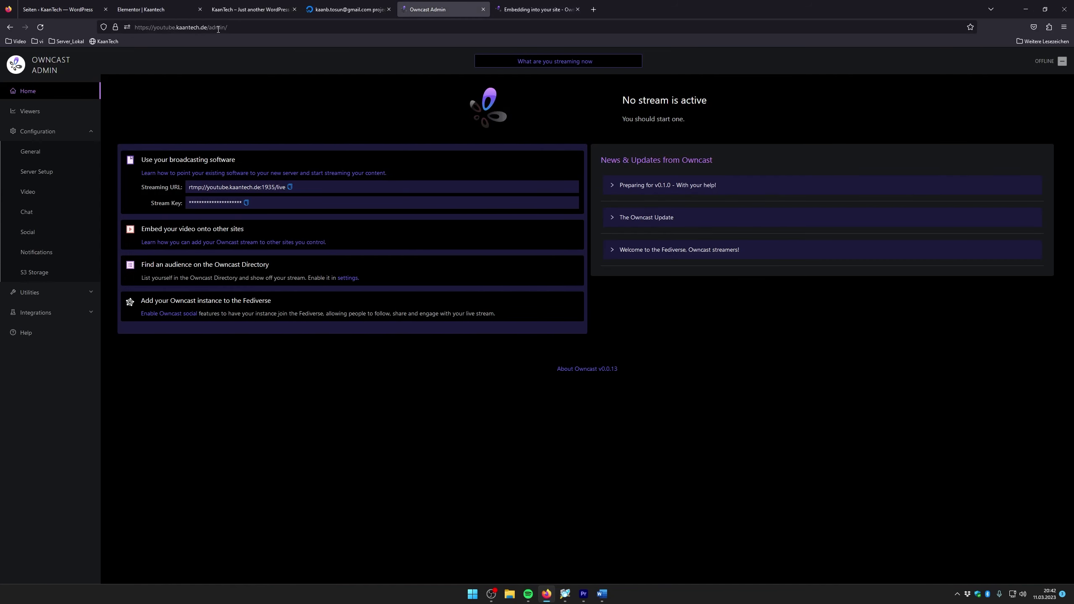
{"action": "left_click_drag", "start_coordinate": [206, 27], "coordinate": [135, 27]}
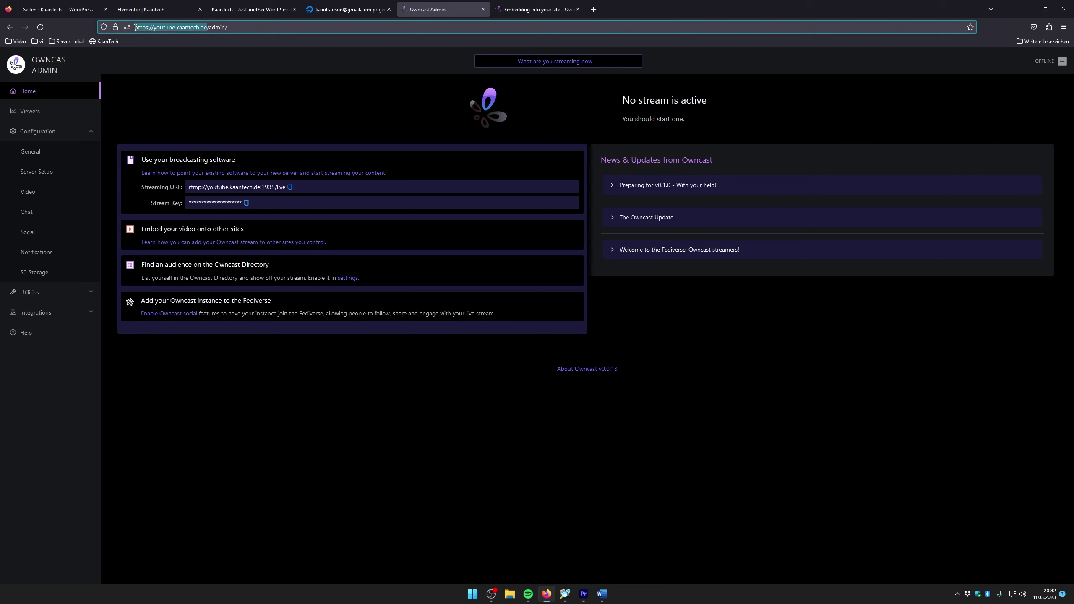
{"action": "right_click", "coordinate": [160, 28]}
{"action": "left_click", "coordinate": [178, 79]}
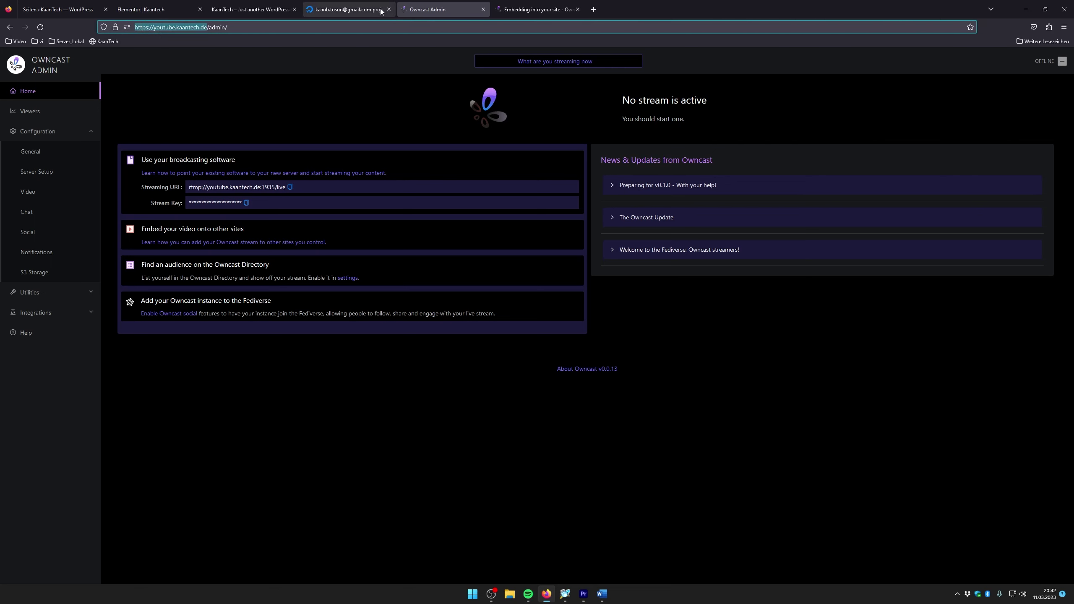
Replace your.host in the iframe src with that address and save the page
{"action": "left_click", "coordinate": [530, 4]}
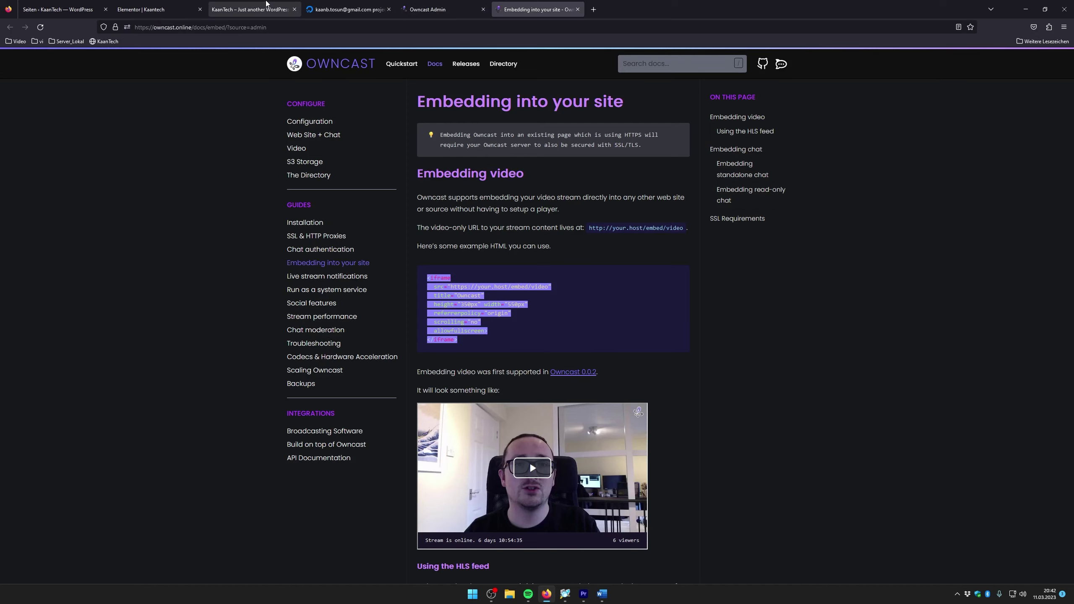
{"action": "left_click", "coordinate": [185, 4]}
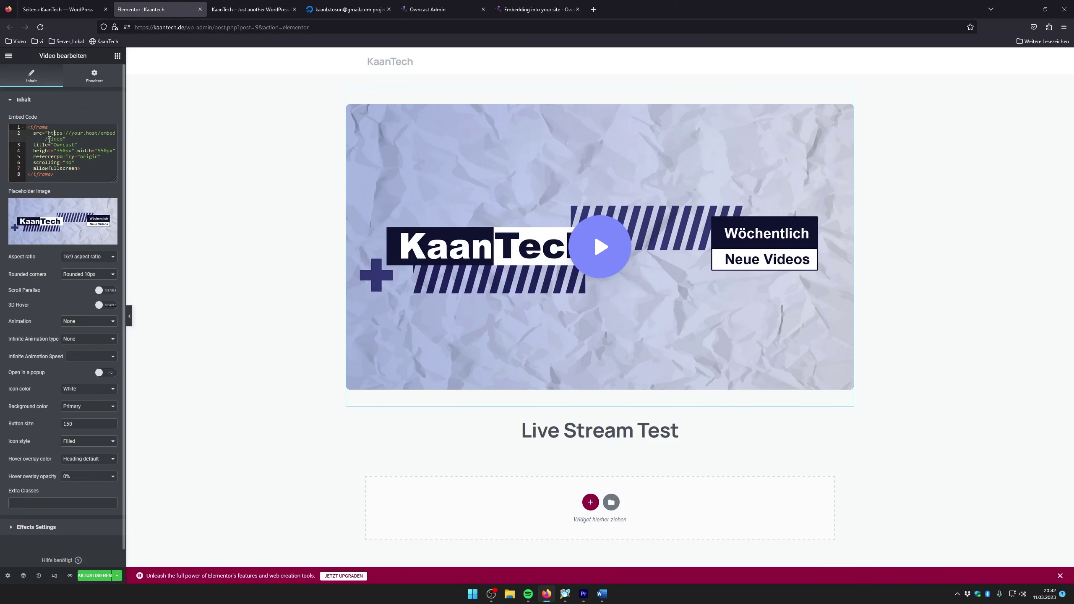
{"action": "left_click", "coordinate": [49, 134]}
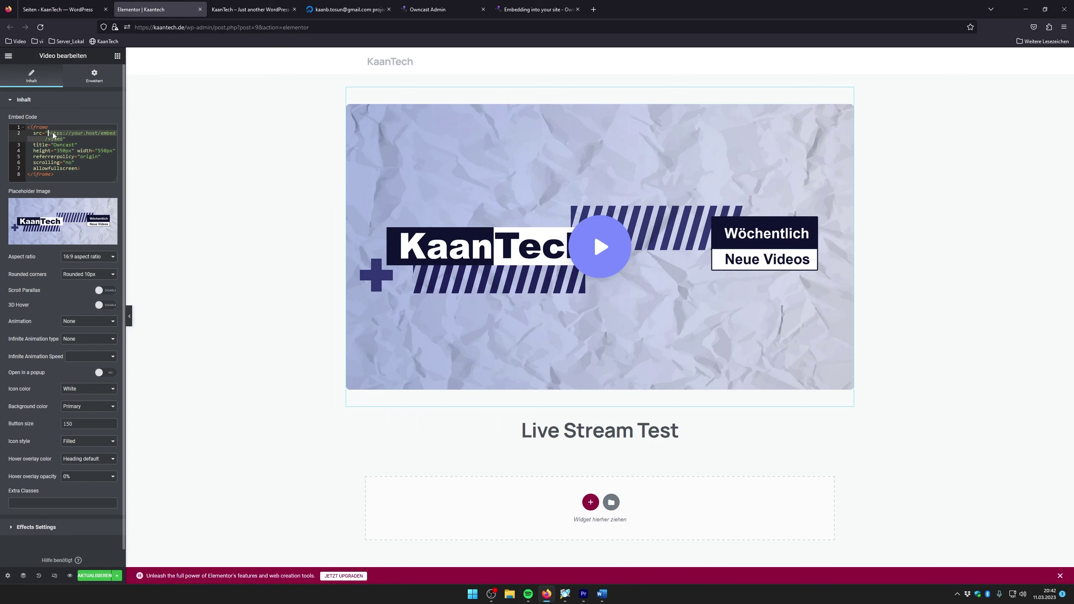
{"action": "key", "text": "ctrl+v"}
{"action": "left_click", "coordinate": [103, 576]}
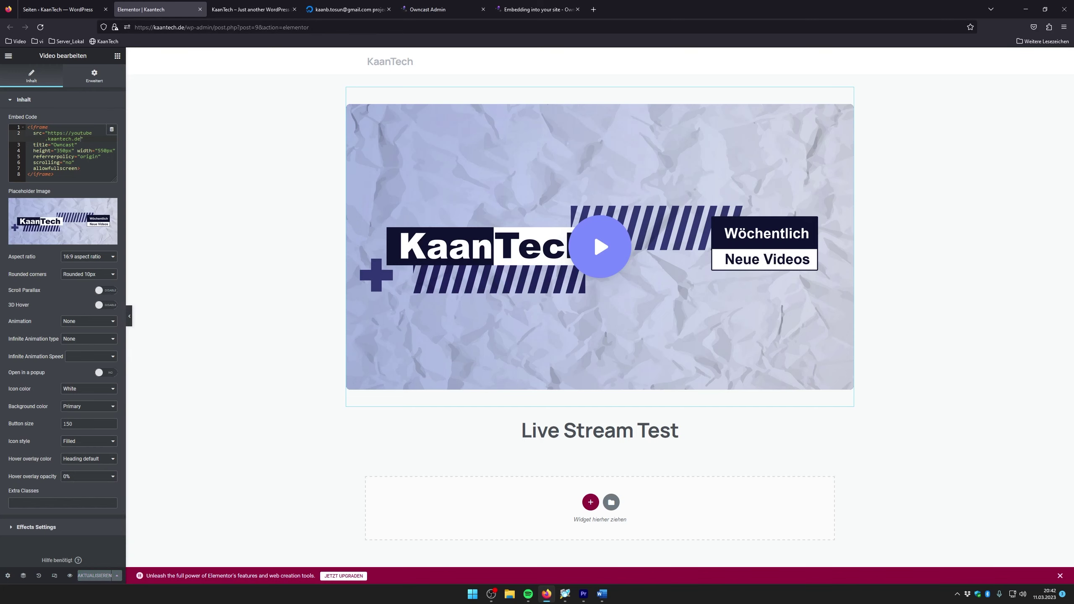
Append /embed/video to the src, then play the Owncast player on the live page
{"action": "type", "text": "/embed/video"}
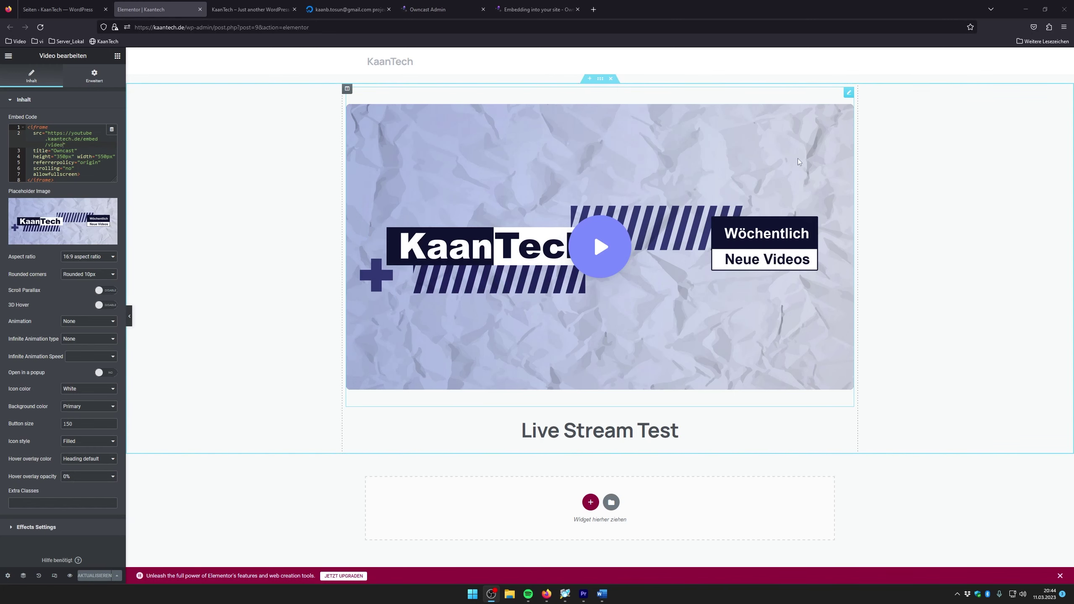
{"action": "left_click", "coordinate": [251, 9]}
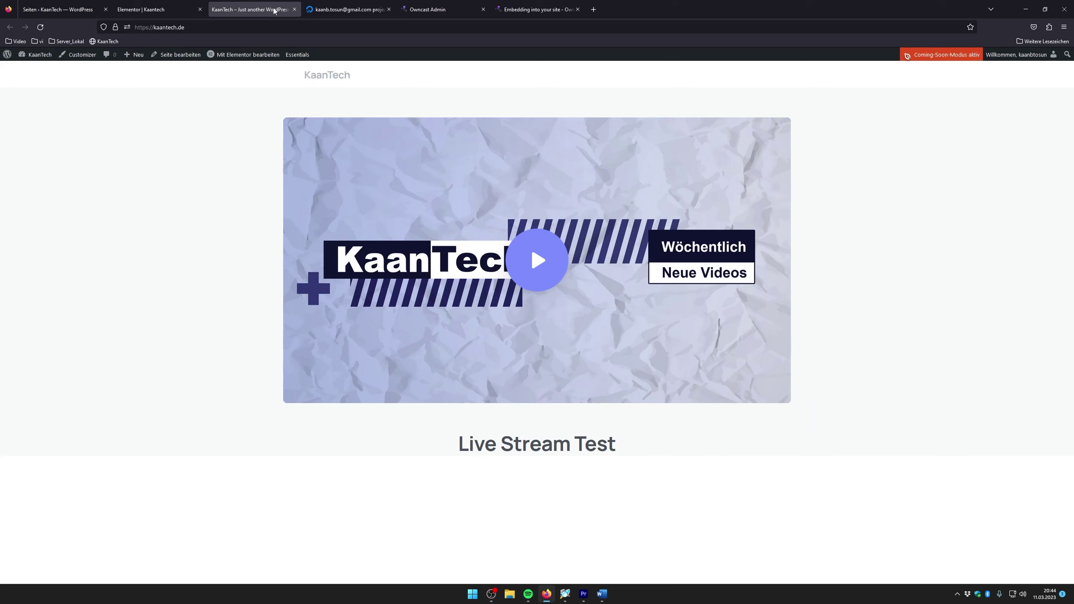
{"action": "scroll", "coordinate": [305, 335], "scroll_direction": "down", "scroll_amount": 1}
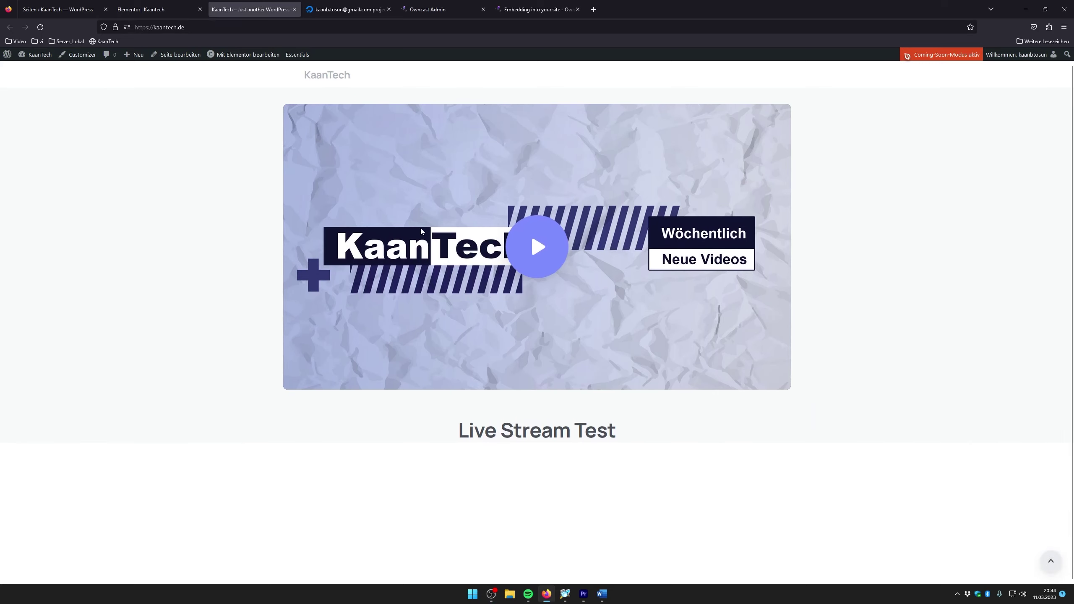
{"action": "scroll", "coordinate": [275, 100], "scroll_direction": "up", "scroll_amount": 1}
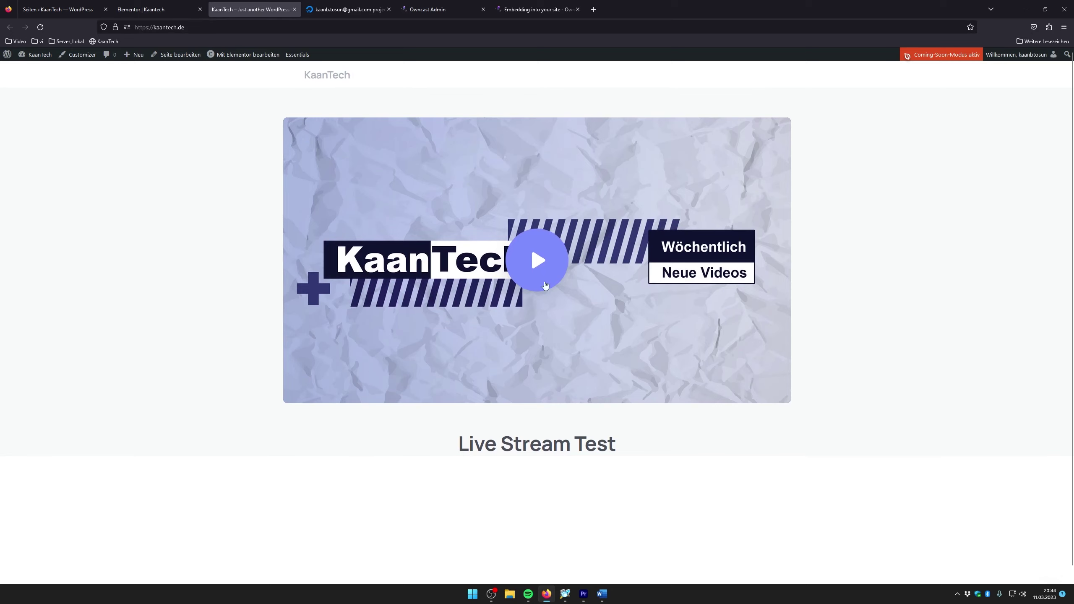
{"action": "left_click", "coordinate": [530, 264]}
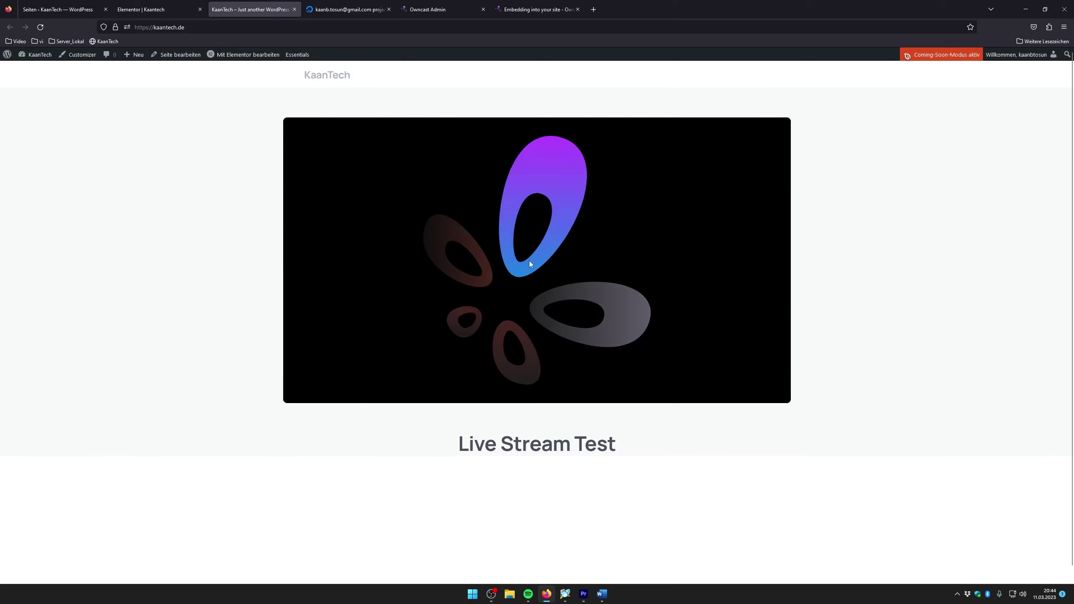
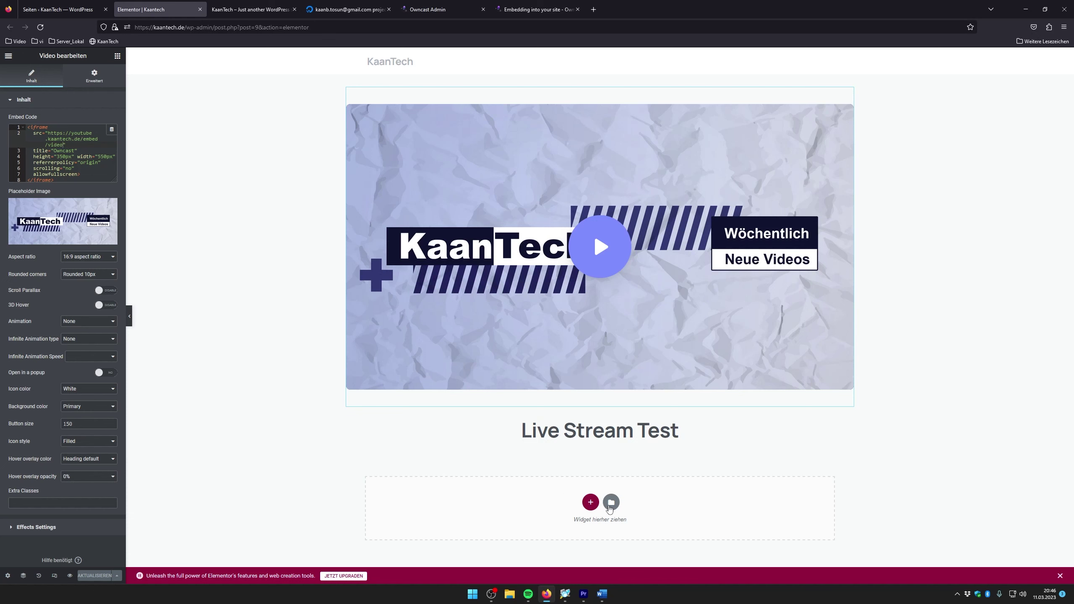
Add a one-column section below the heading holding a Countdown widget
{"action": "left_click", "coordinate": [589, 503]}
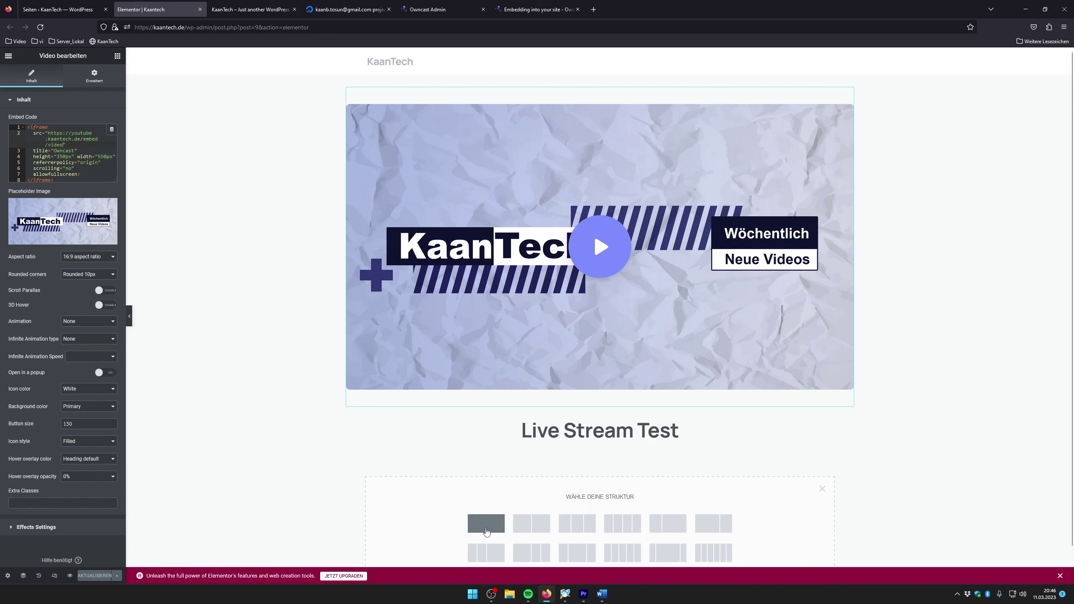
{"action": "left_click", "coordinate": [486, 531]}
{"action": "left_click", "coordinate": [600, 442]}
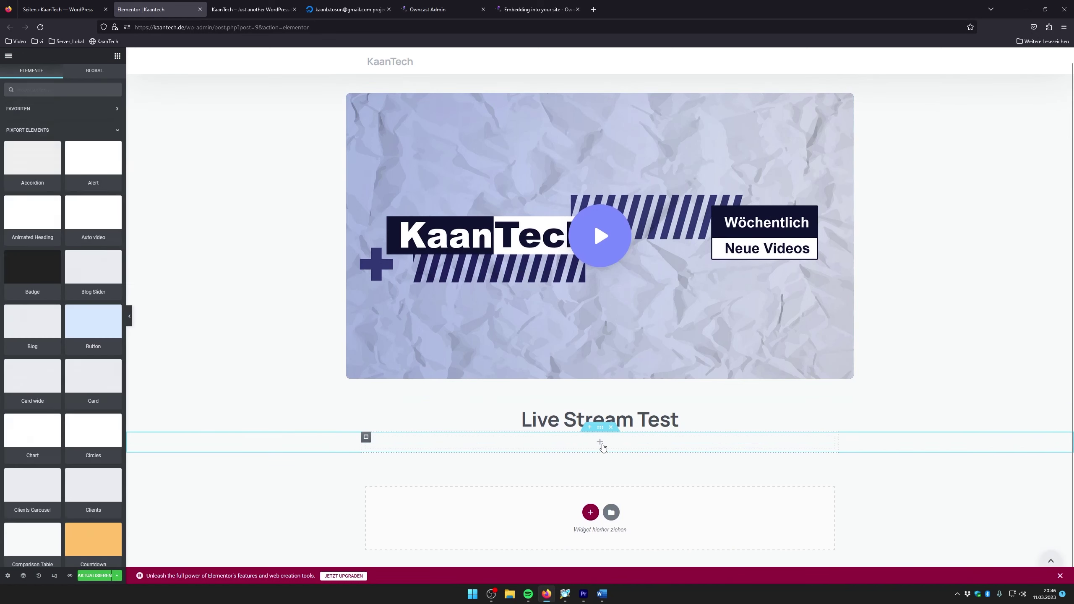
{"action": "scroll", "coordinate": [67, 313], "scroll_direction": "down", "scroll_amount": 5}
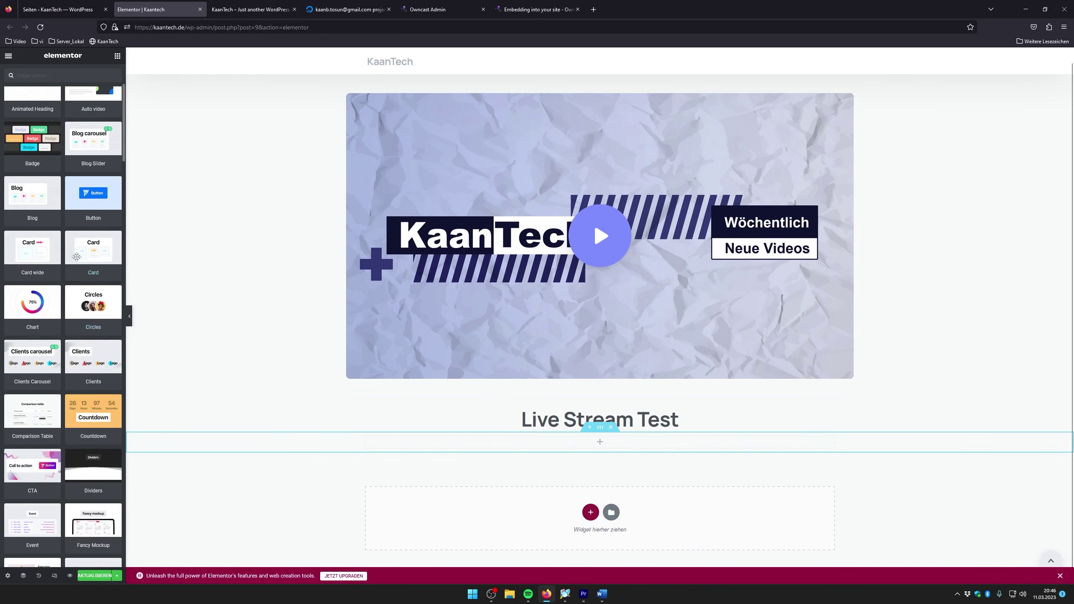
{"action": "scroll", "coordinate": [38, 301], "scroll_direction": "down", "scroll_amount": 3}
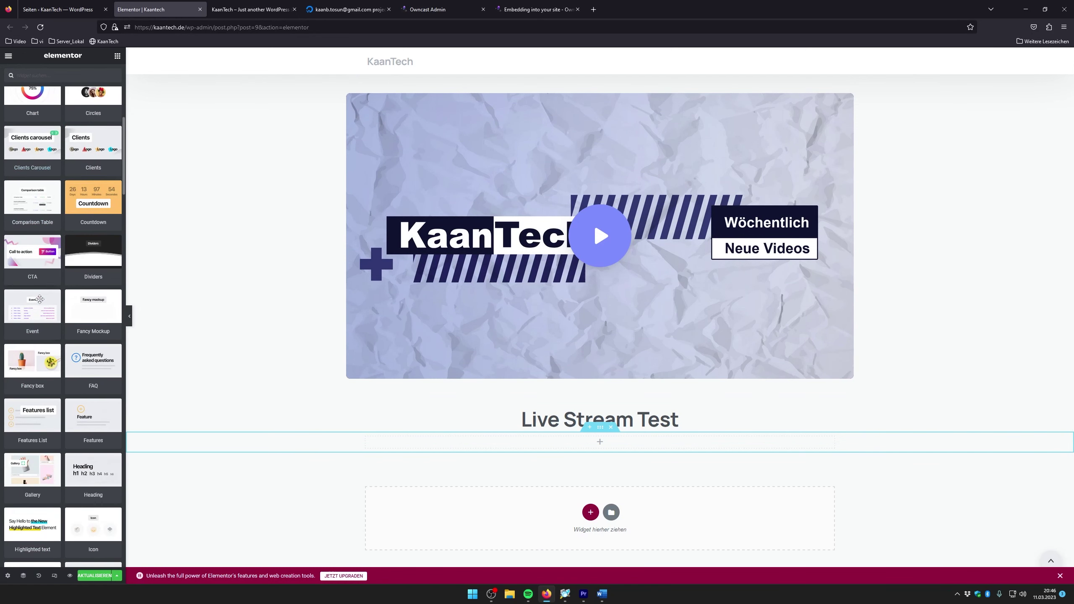
{"action": "scroll", "coordinate": [89, 232], "scroll_direction": "down", "scroll_amount": 1}
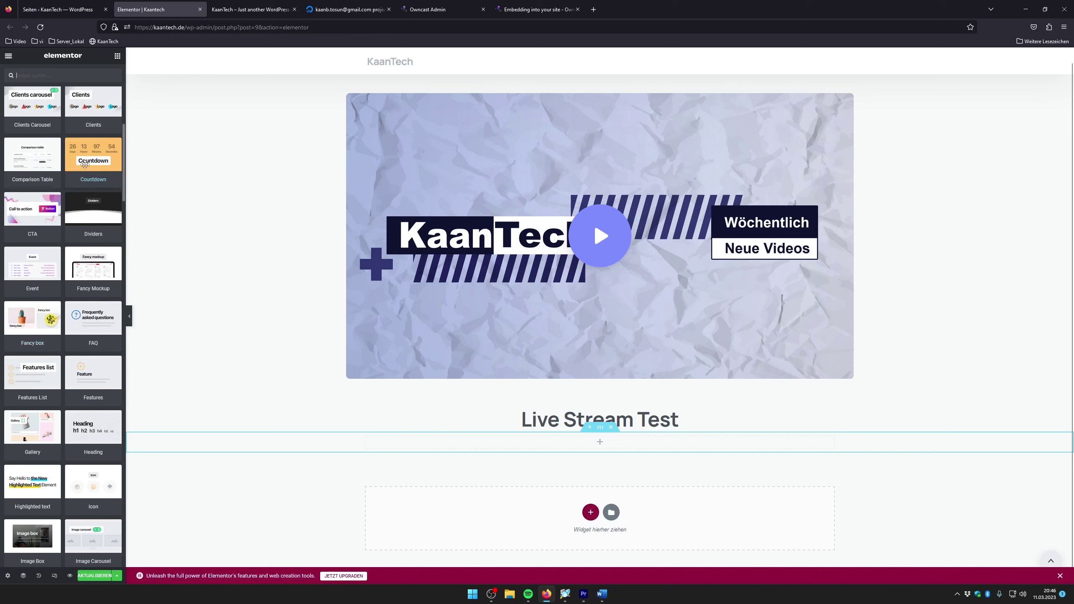
{"action": "left_click_drag", "start_coordinate": [84, 164], "coordinate": [600, 442]}
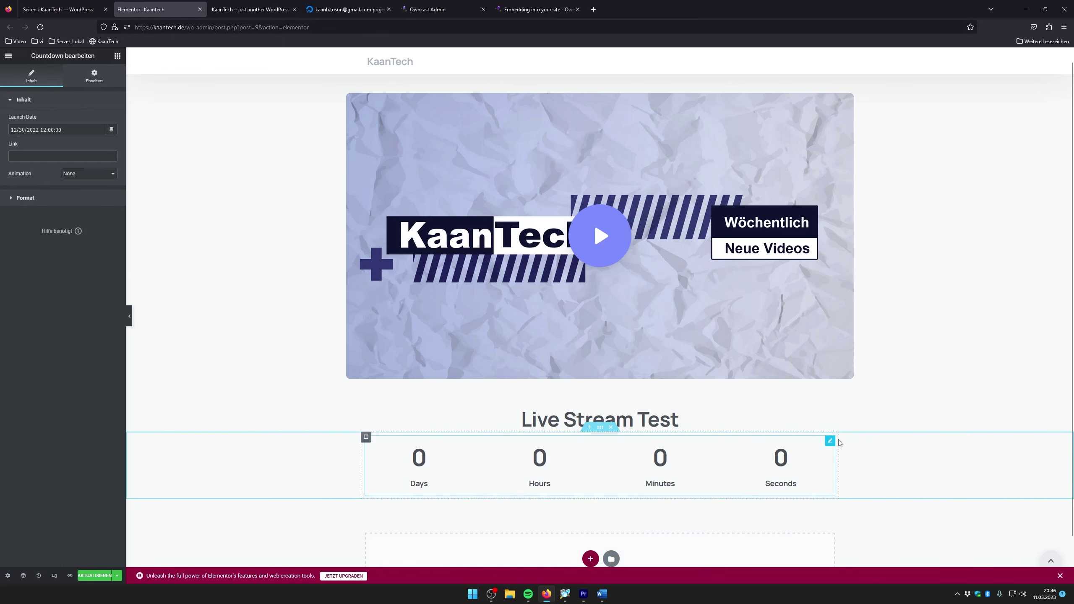
Add a two-column section with a Texteditor placeholder text widget in the left column
{"action": "left_click", "coordinate": [590, 558]}
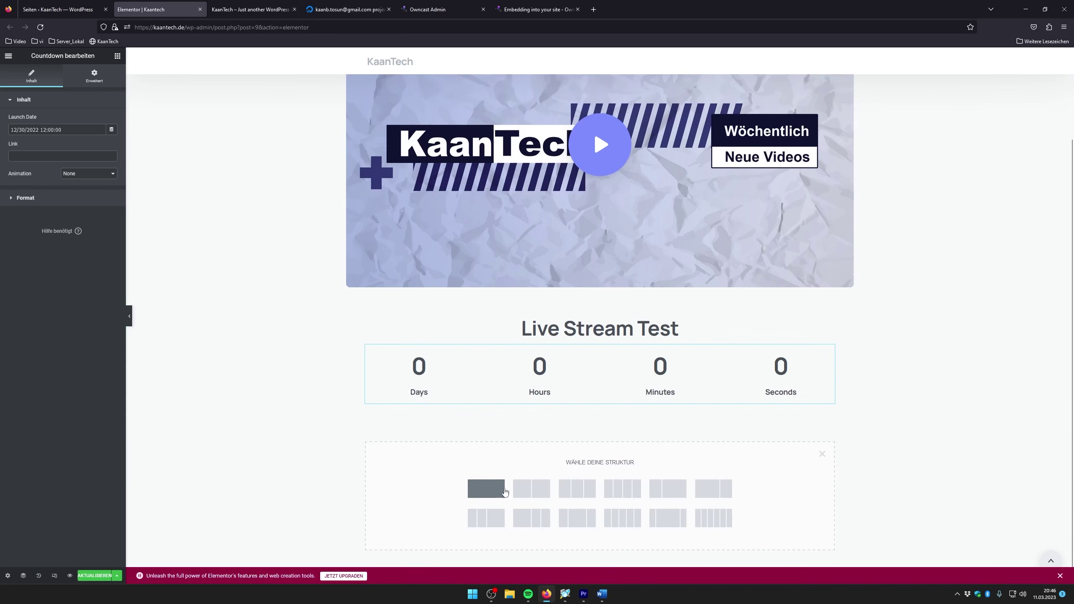
{"action": "left_click", "coordinate": [539, 490]}
{"action": "left_click", "coordinate": [480, 442]}
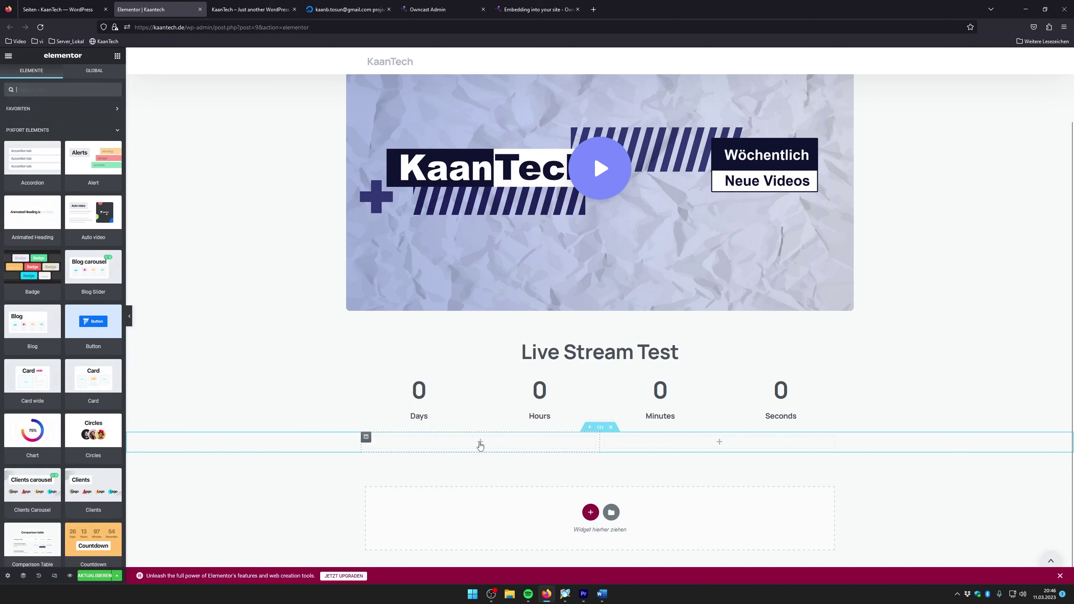
{"action": "left_click", "coordinate": [56, 130]}
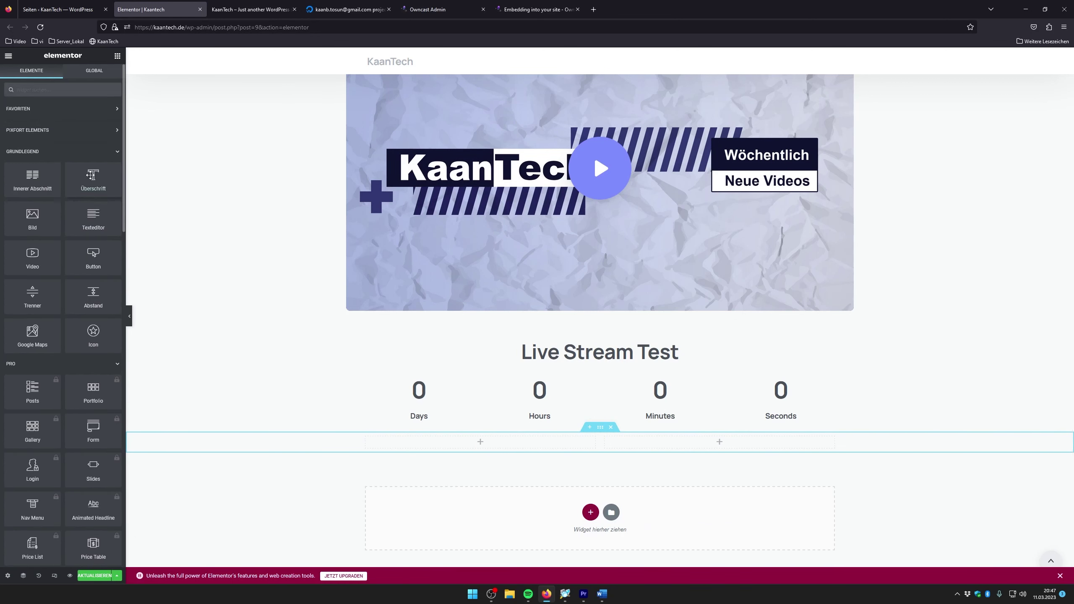
{"action": "left_click_drag", "start_coordinate": [38, 181], "coordinate": [482, 444]}
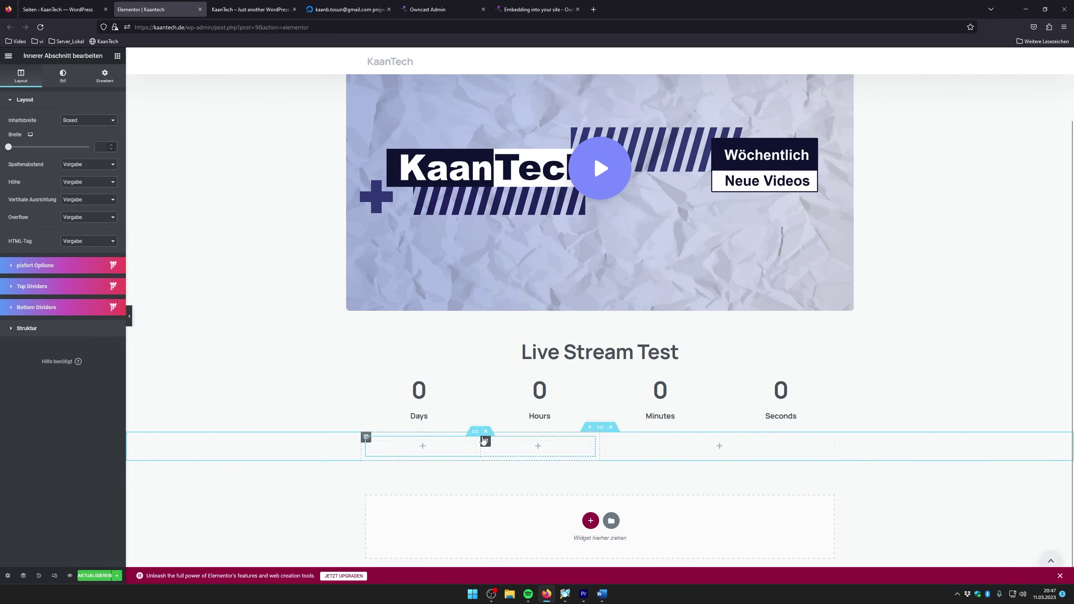
{"action": "key", "text": "ctrl+z"}
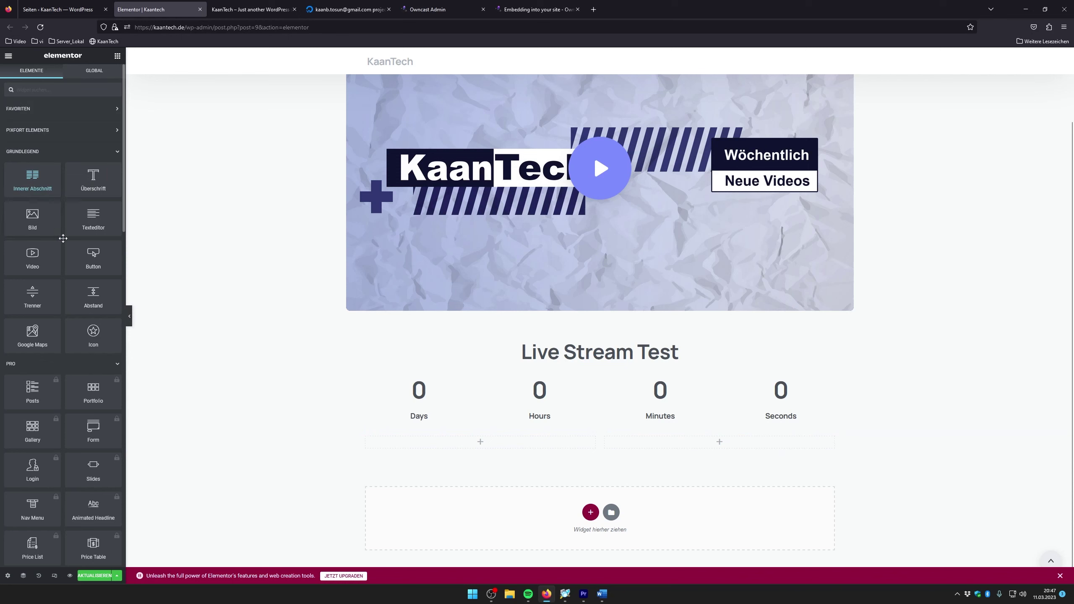
{"action": "left_click_drag", "start_coordinate": [87, 214], "coordinate": [479, 444]}
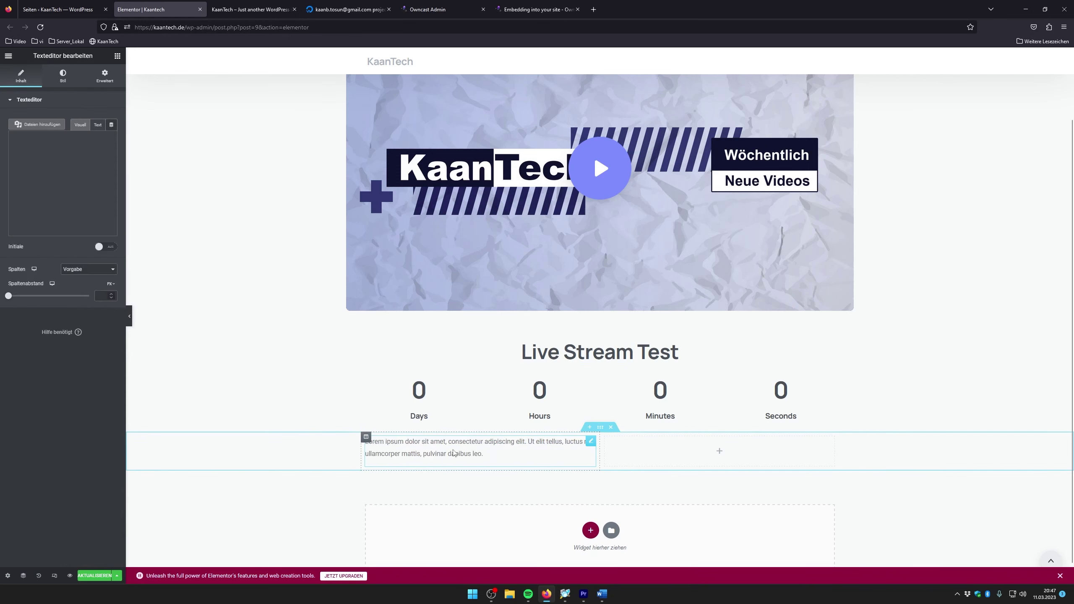
Put a Zähler counter to 100 titled 'Coole Zahl' in the right column and save with Aktualisieren
{"action": "left_click", "coordinate": [721, 453]}
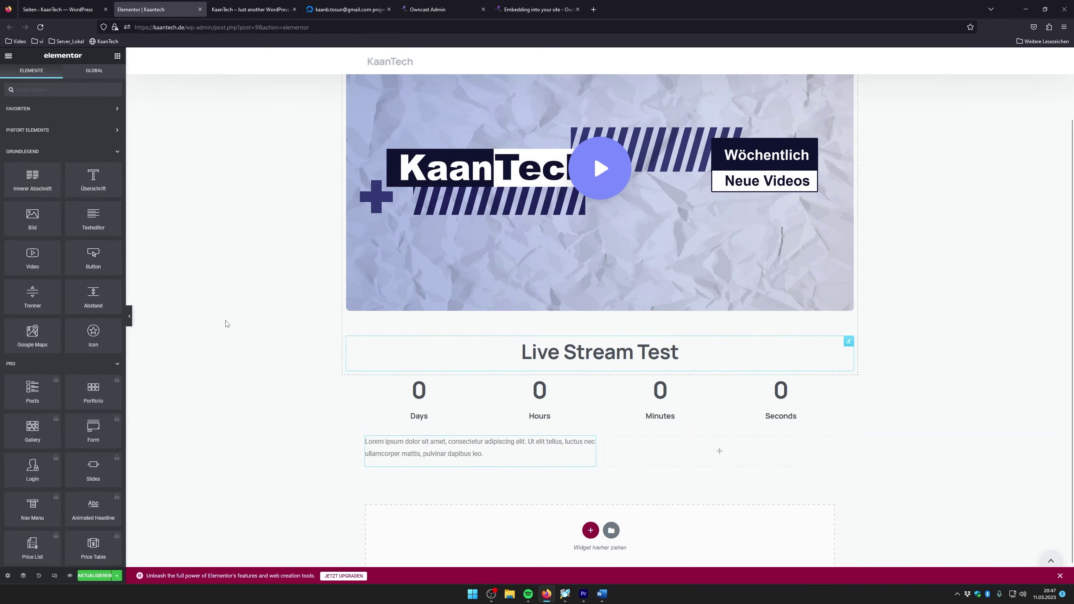
{"action": "scroll", "coordinate": [46, 296], "scroll_direction": "down", "scroll_amount": 10}
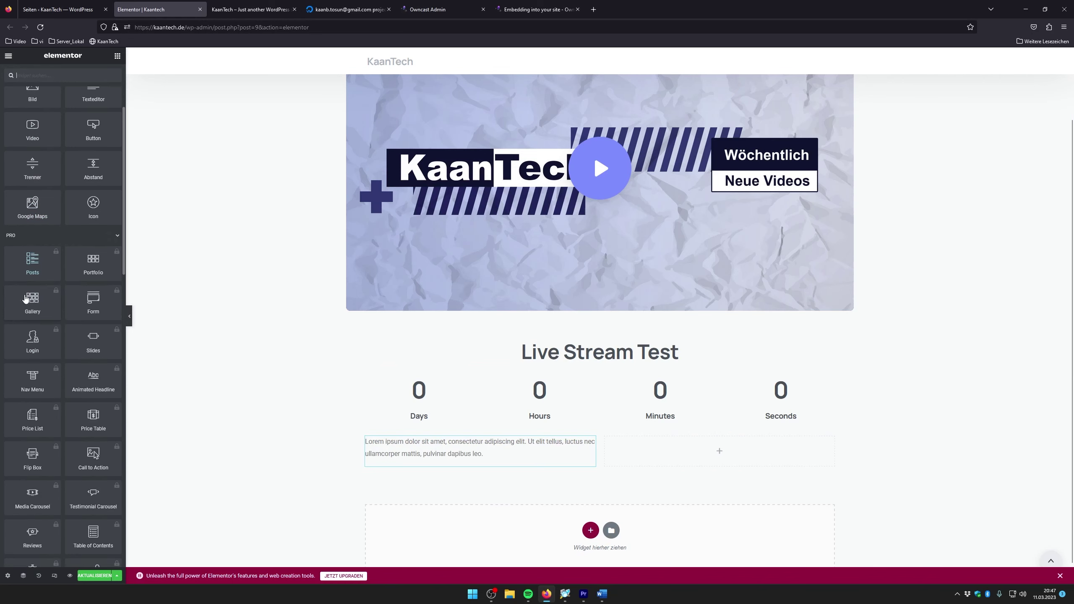
{"action": "scroll", "coordinate": [41, 352], "scroll_direction": "down", "scroll_amount": 10}
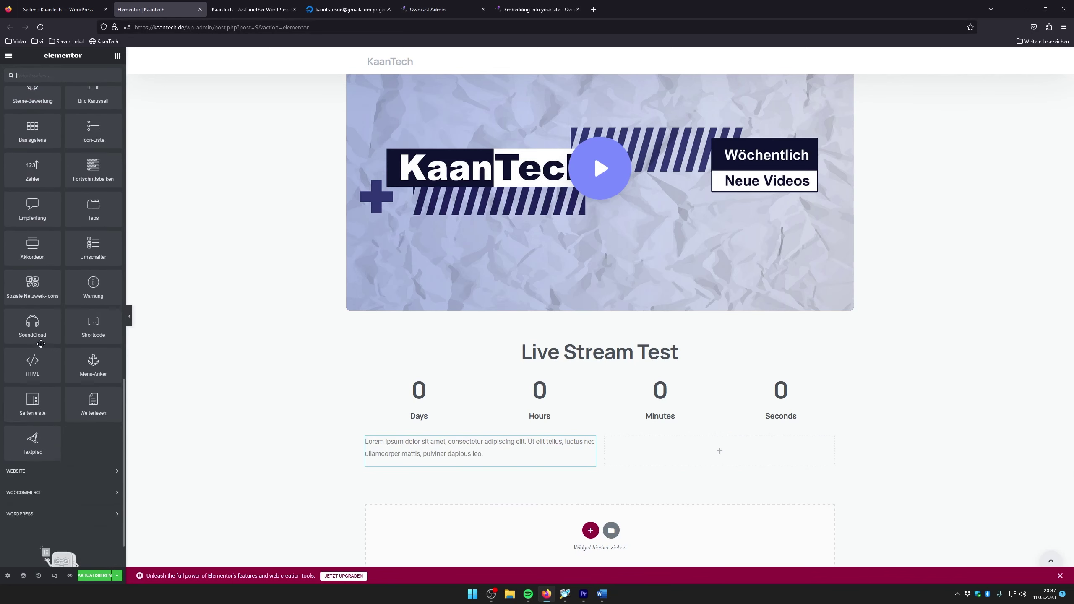
{"action": "scroll", "coordinate": [64, 363], "scroll_direction": "up", "scroll_amount": 3}
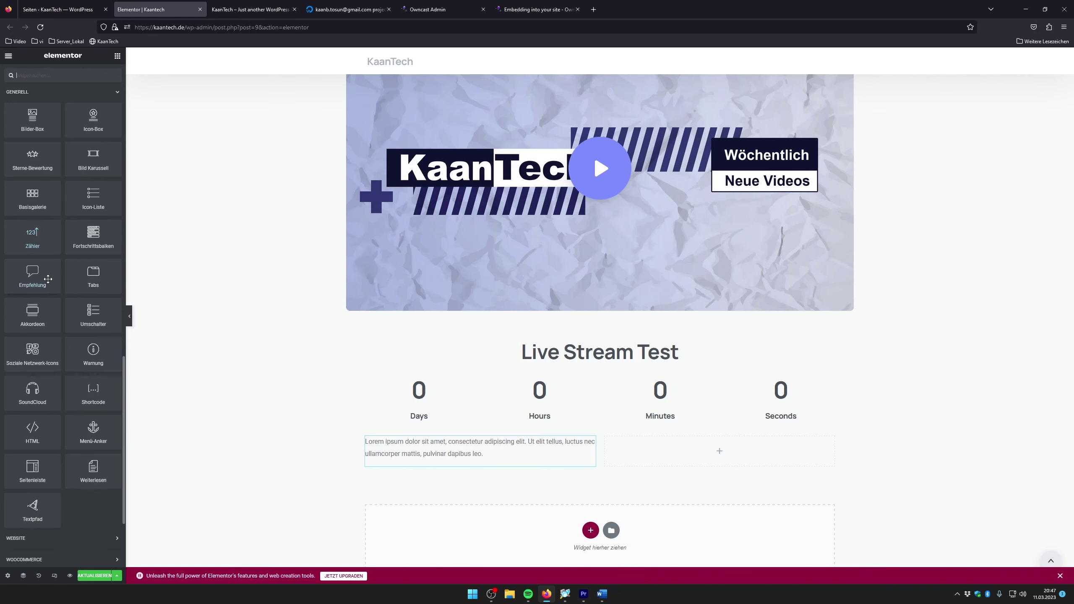
{"action": "scroll", "coordinate": [48, 277], "scroll_direction": "up", "scroll_amount": 4}
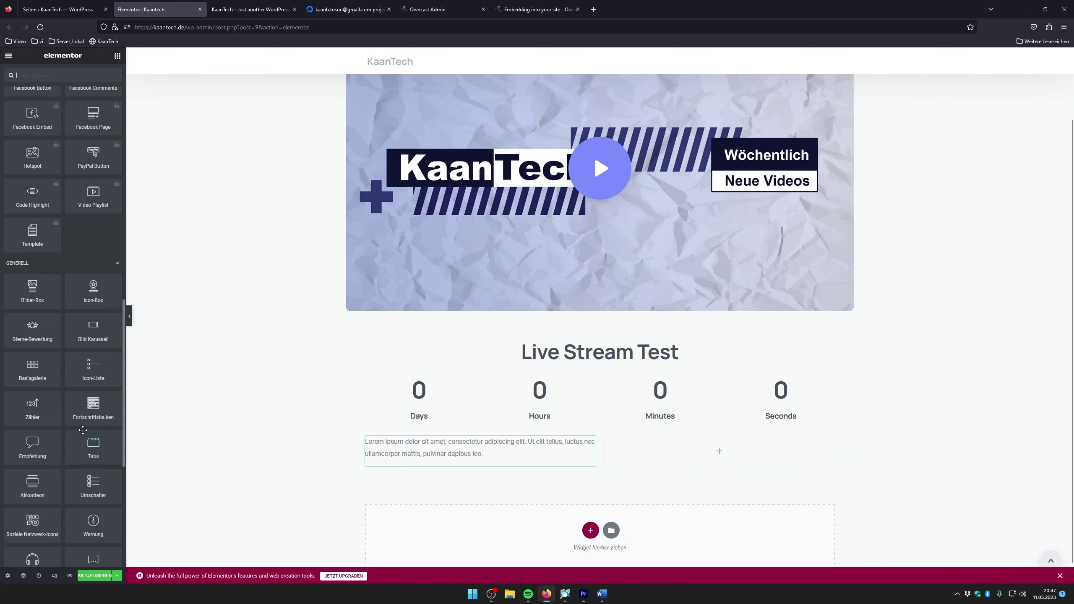
{"action": "left_click_drag", "start_coordinate": [37, 414], "coordinate": [716, 453]}
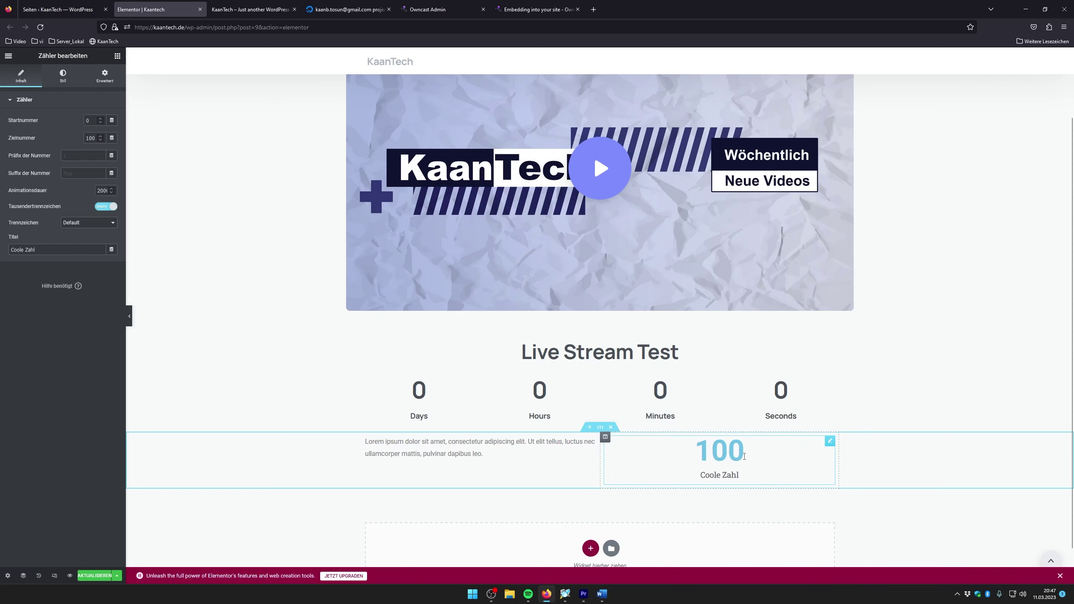
{"action": "left_click", "coordinate": [94, 575]}
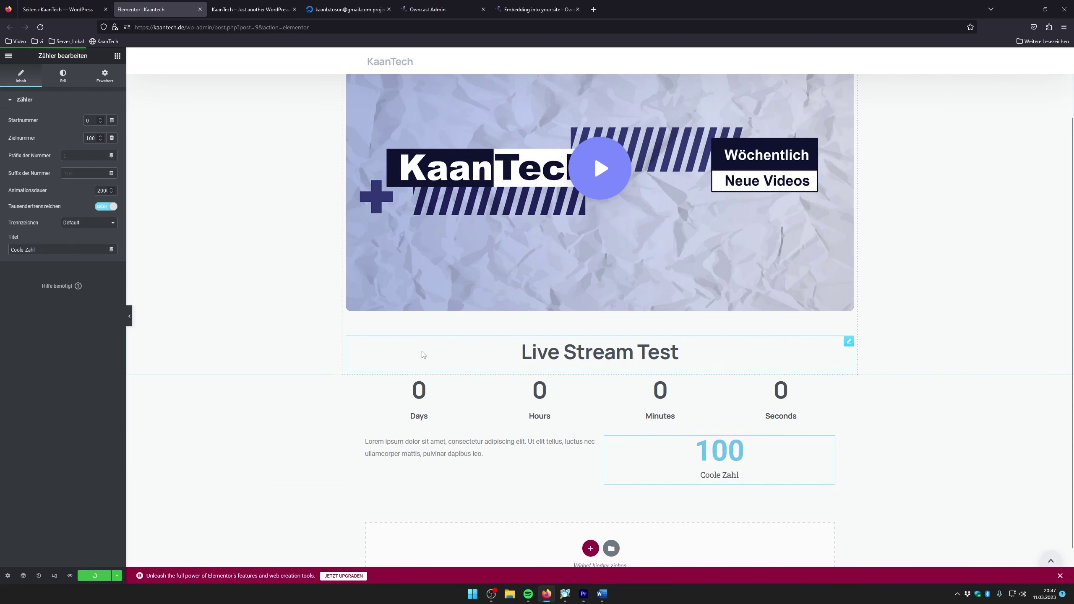
Reload the live kaantech.de page twice and start the embedded Owncast player to check the changes
{"action": "left_click", "coordinate": [249, 10]}
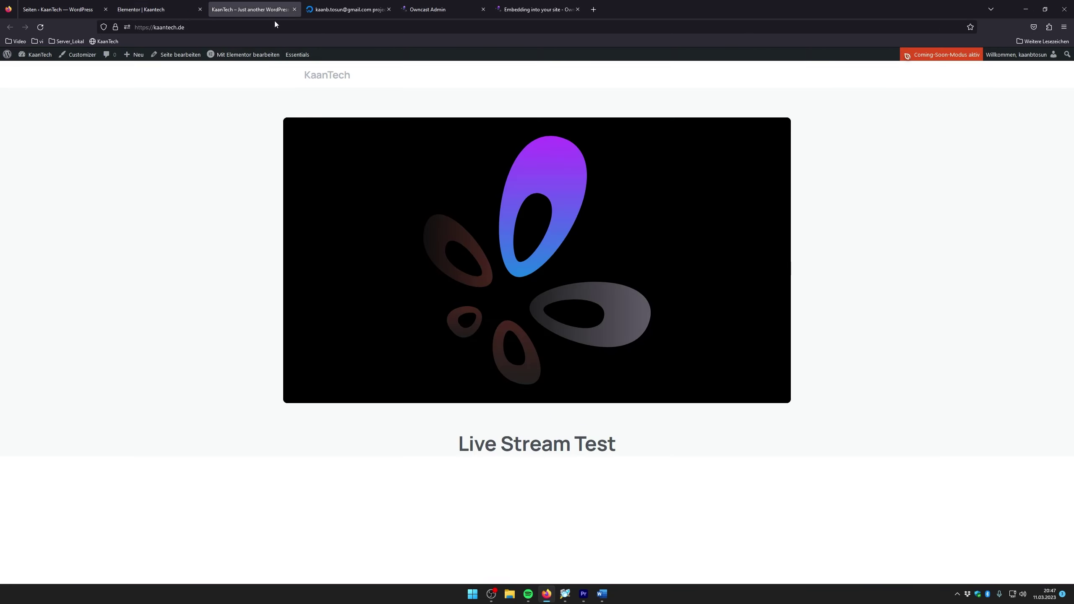
{"action": "left_click", "coordinate": [37, 30]}
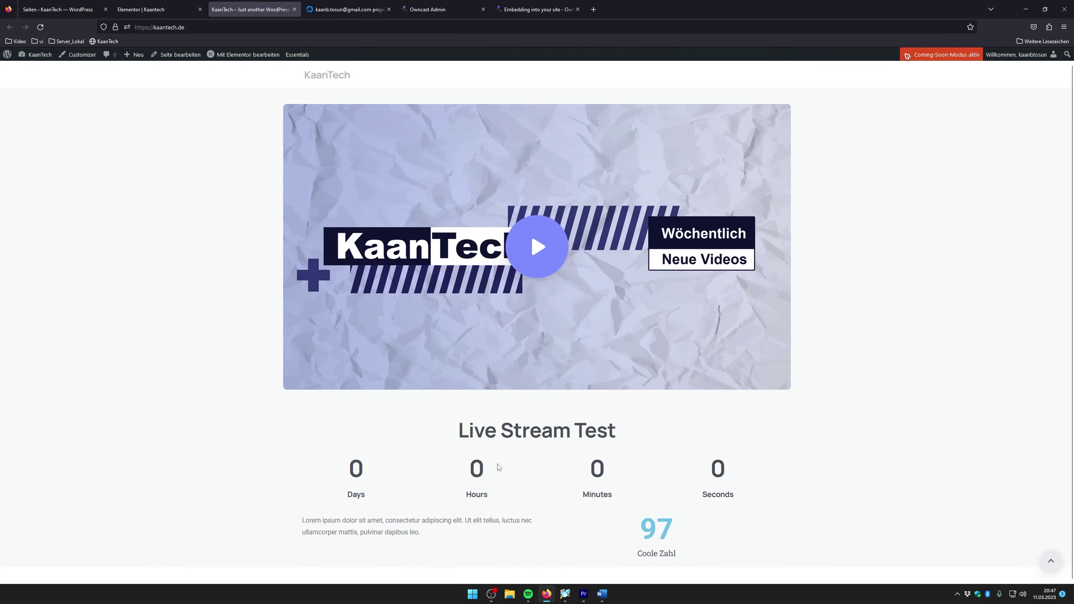
{"action": "left_click", "coordinate": [535, 277]}
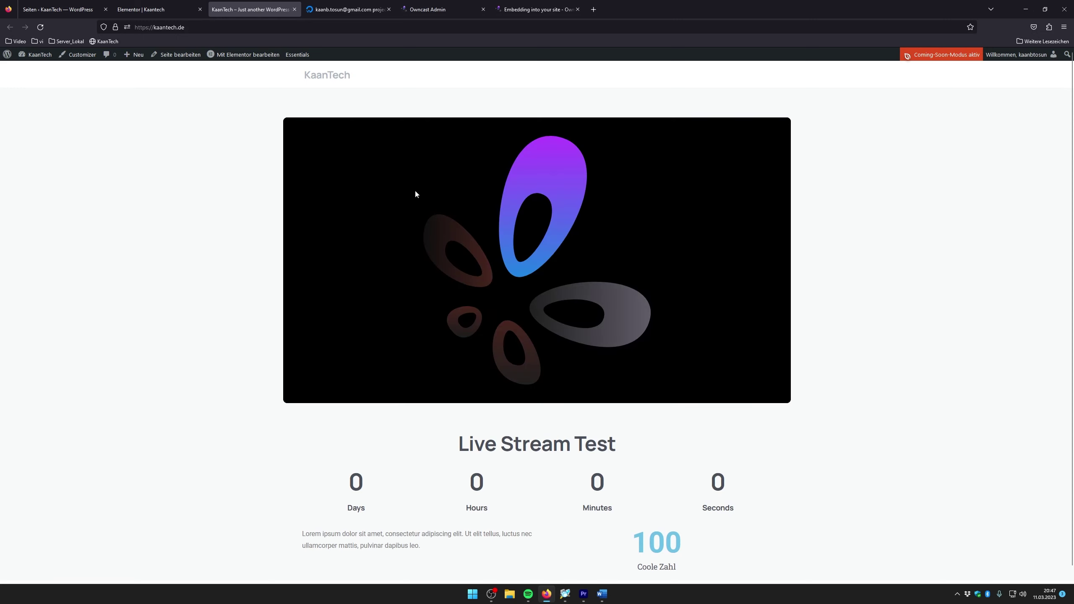
{"action": "left_click", "coordinate": [41, 27]}
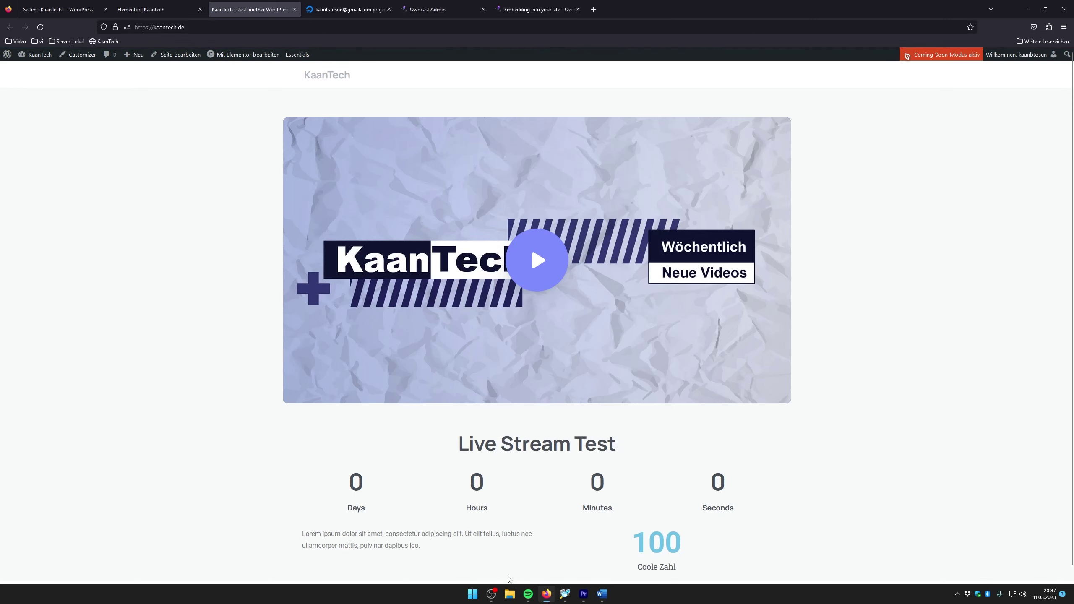
{"action": "mouse_move", "coordinate": [499, 600]}
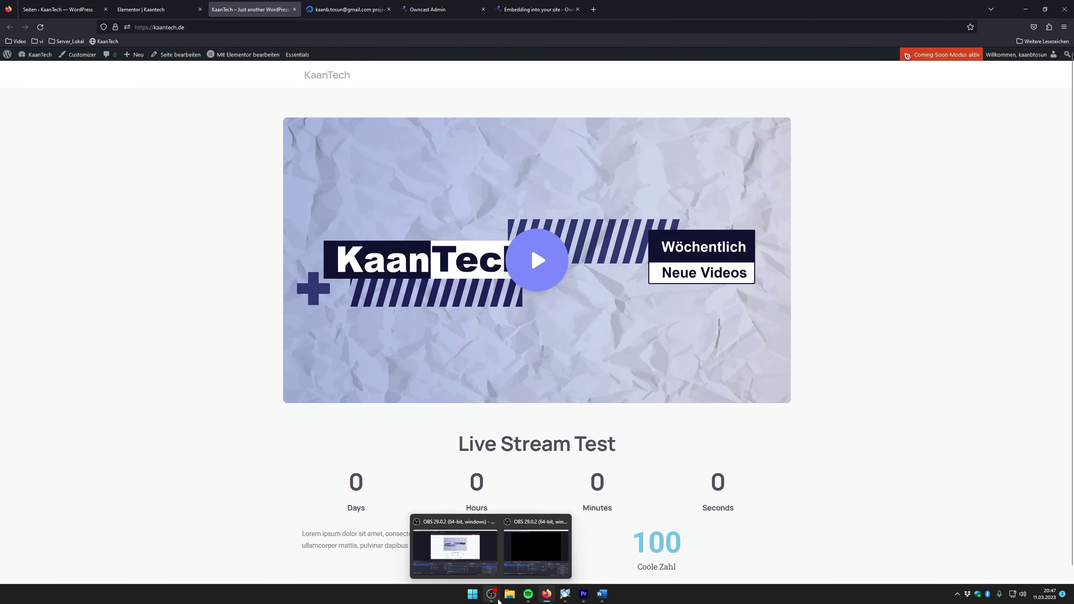
{"action": "left_click", "coordinate": [544, 547]}
Create a new media source in the OBS scene
{"action": "left_click_drag", "start_coordinate": [518, 113], "coordinate": [357, 97]}
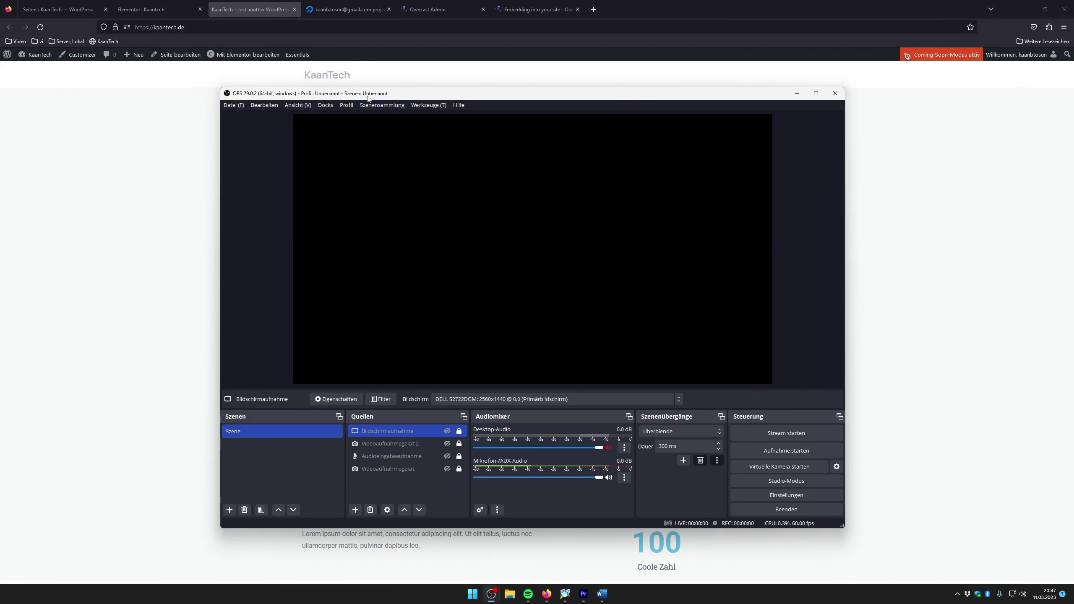
{"action": "left_click_drag", "start_coordinate": [367, 93], "coordinate": [373, 96]}
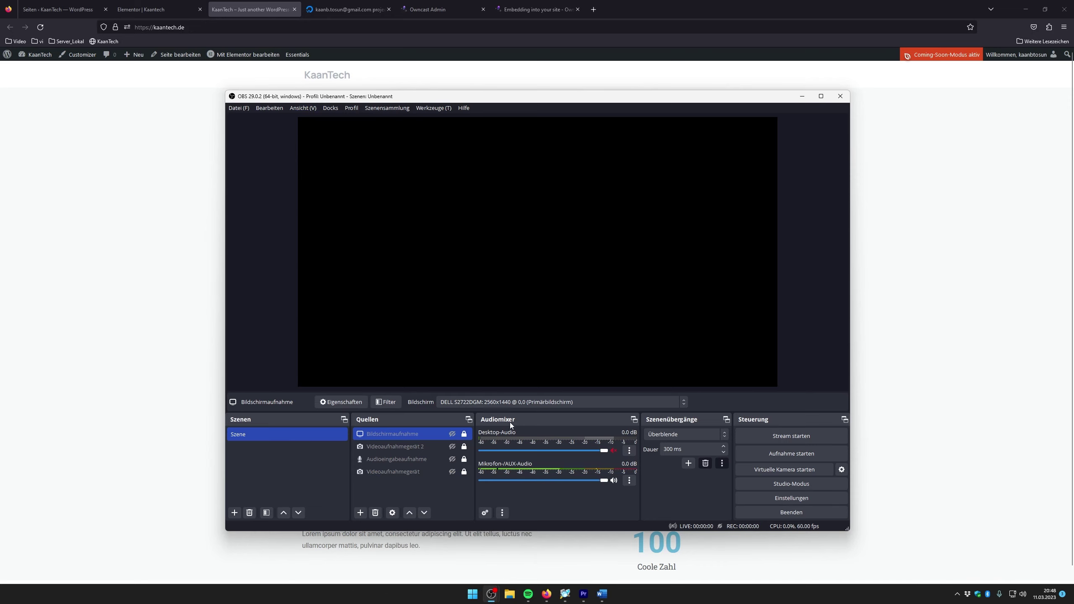
{"action": "left_click", "coordinate": [361, 513]}
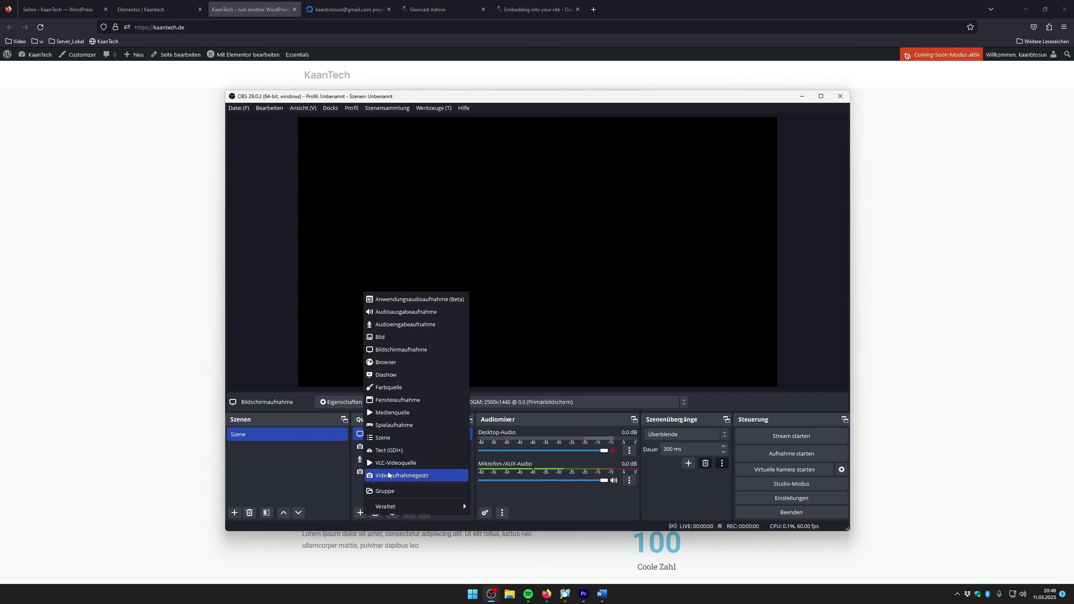
{"action": "left_click", "coordinate": [412, 413]}
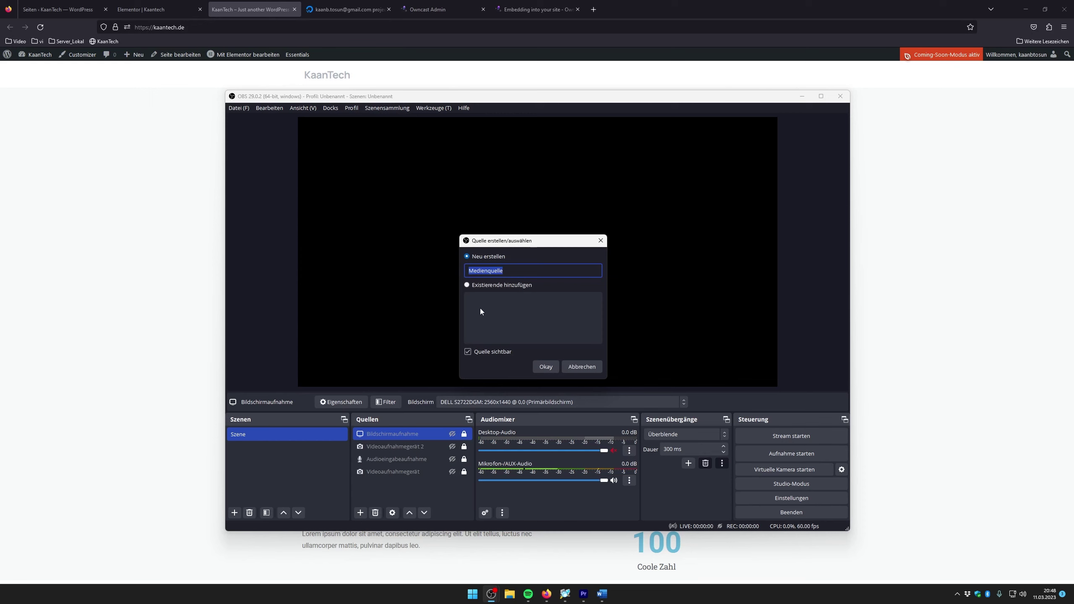
{"action": "left_click", "coordinate": [542, 368]}
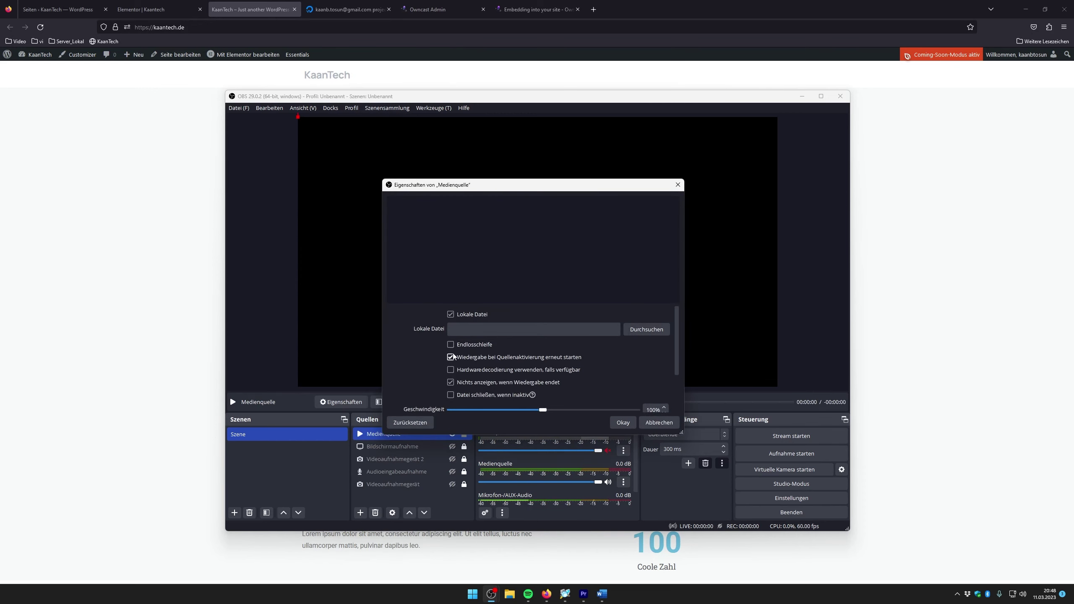
Load Unraid_Installation.mp4 from Kaan_Data > KAANTech > Videos into the media source
{"action": "left_click", "coordinate": [646, 330]}
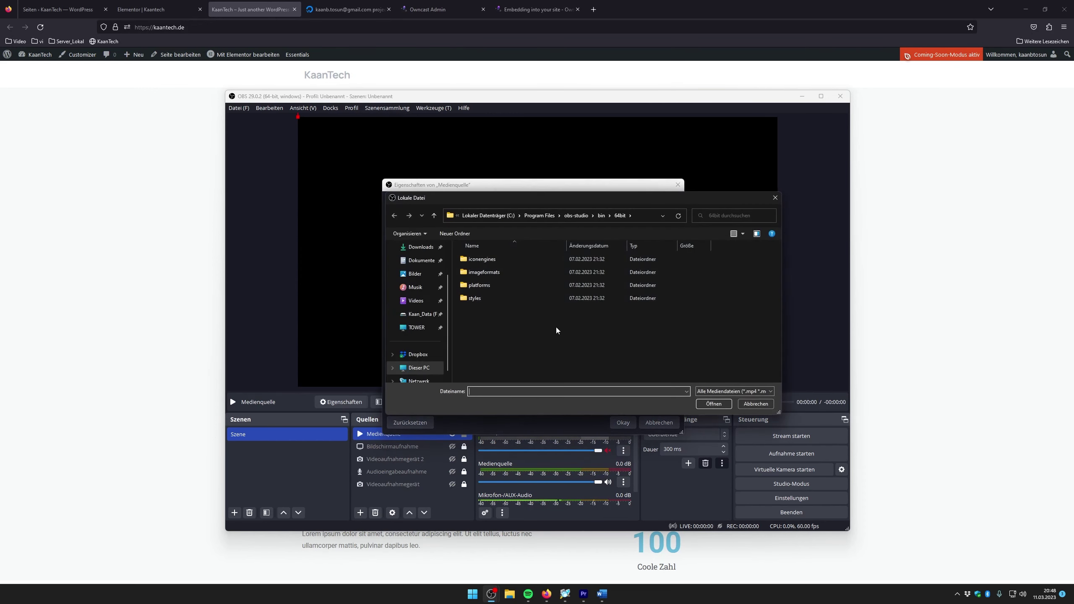
{"action": "left_click", "coordinate": [420, 314]}
{"action": "double_click", "coordinate": [470, 272]}
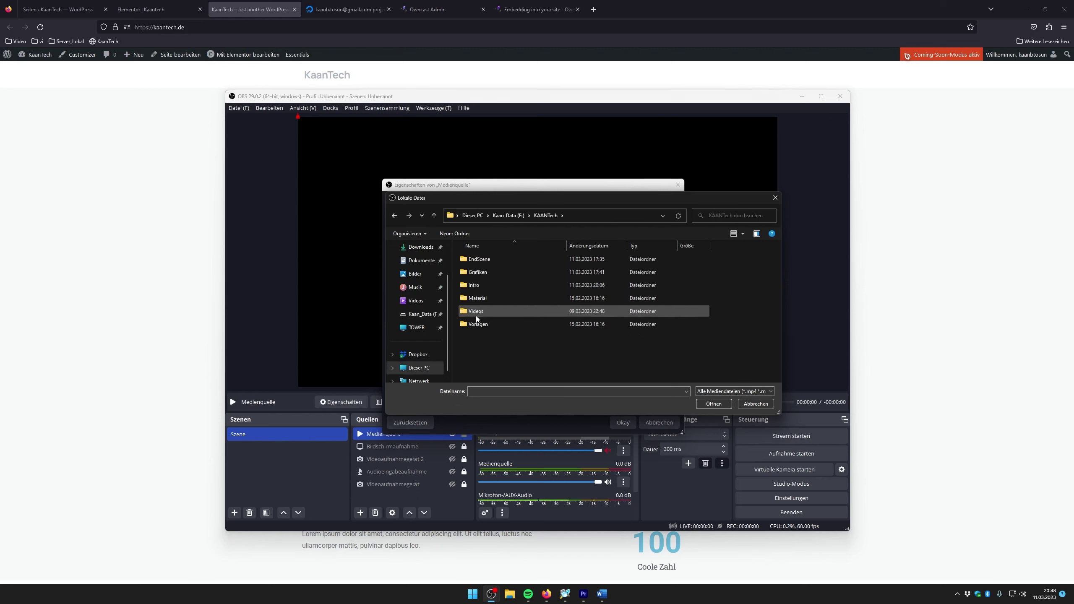
{"action": "double_click", "coordinate": [463, 315]}
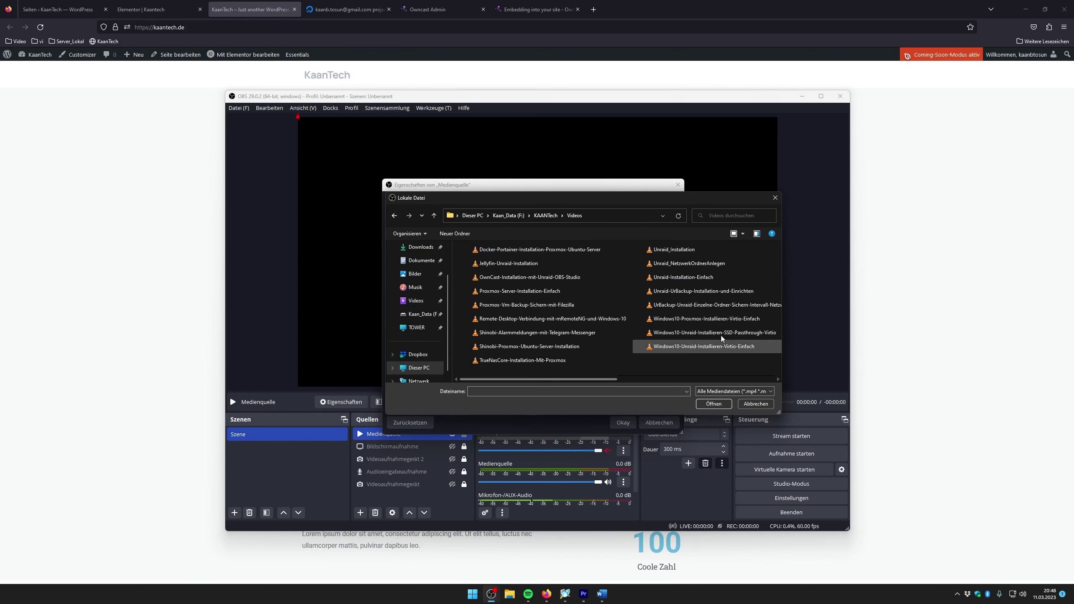
{"action": "left_click", "coordinate": [689, 250]}
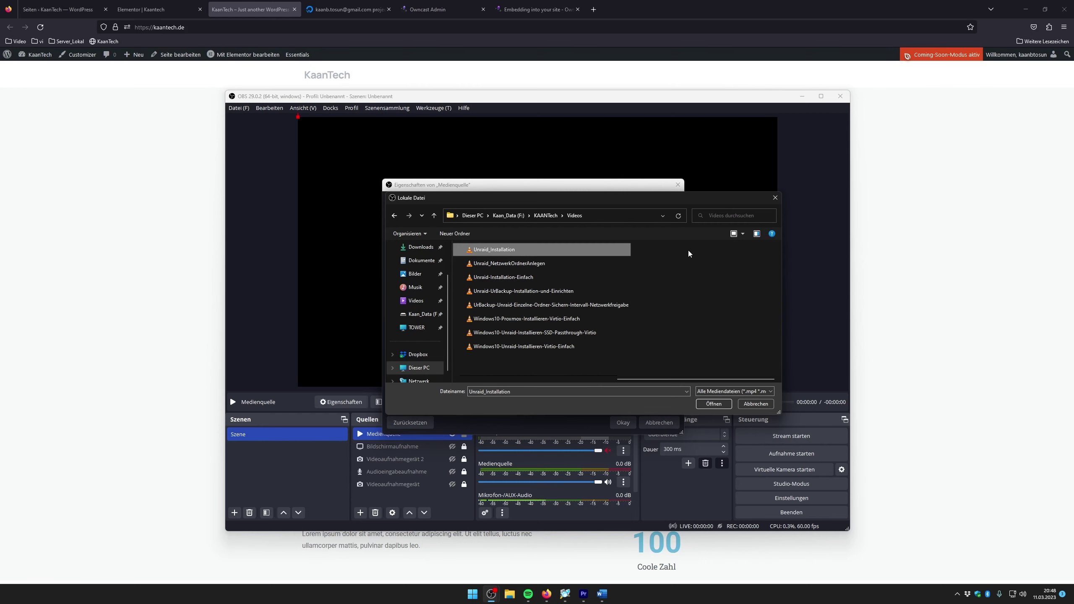
{"action": "left_click", "coordinate": [713, 404]}
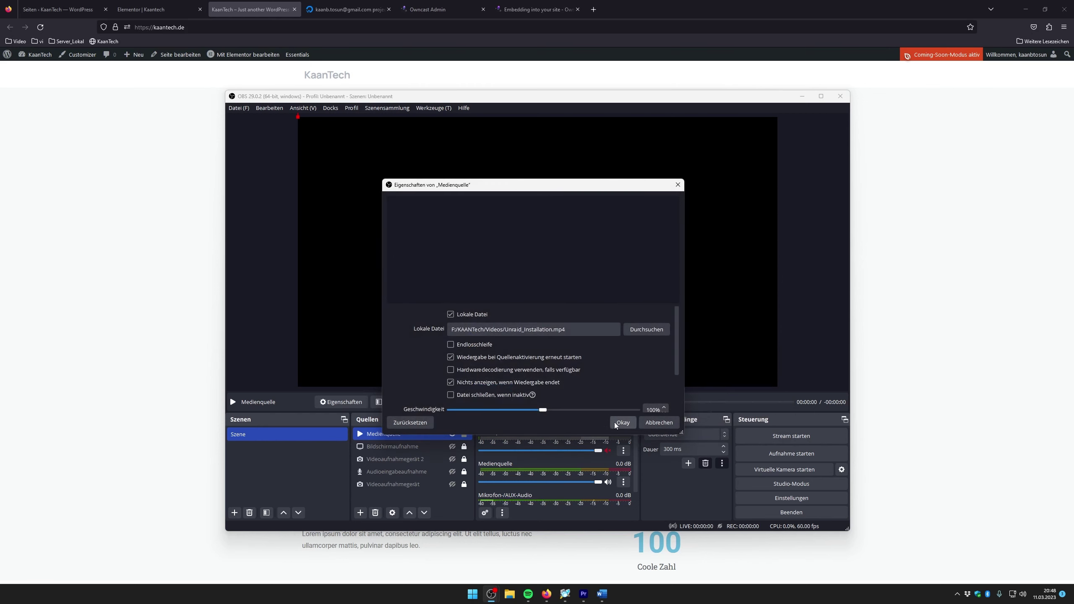
{"action": "left_click", "coordinate": [622, 422]}
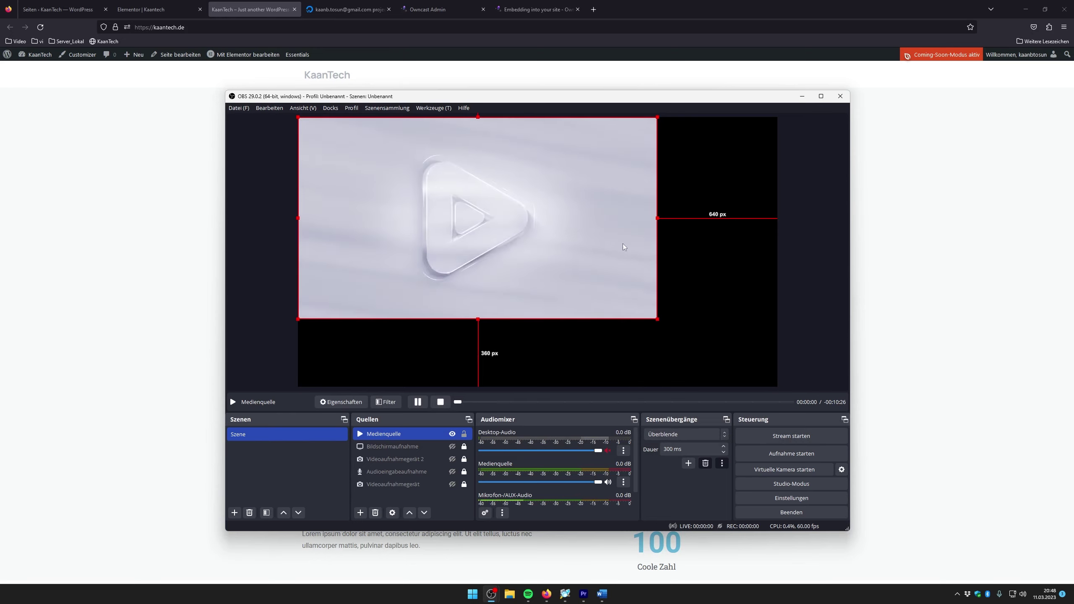
Shrink, move and lock the video source, then copy Owncast's streaming URL
{"action": "left_click_drag", "start_coordinate": [657, 319], "coordinate": [515, 238]}
{"action": "left_click_drag", "start_coordinate": [391, 191], "coordinate": [410, 302]}
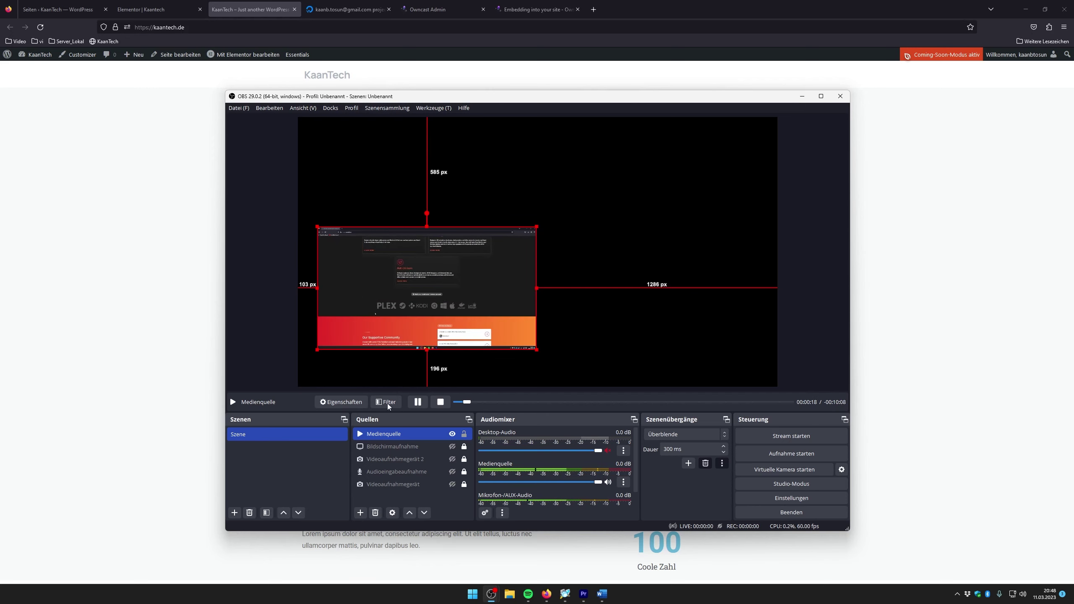
{"action": "left_click", "coordinate": [464, 433]}
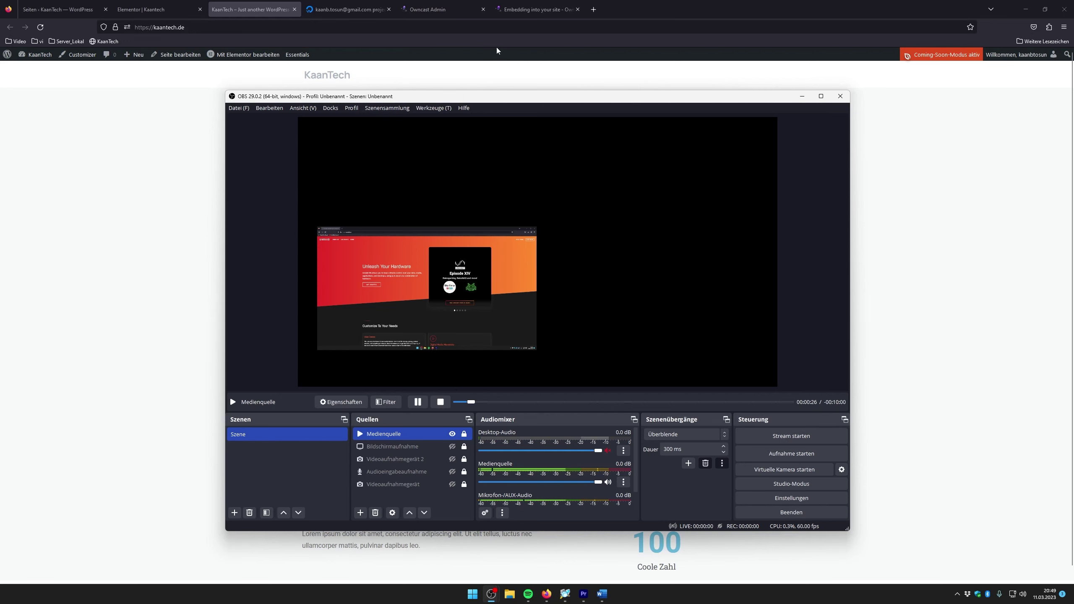
{"action": "left_click", "coordinate": [427, 9]}
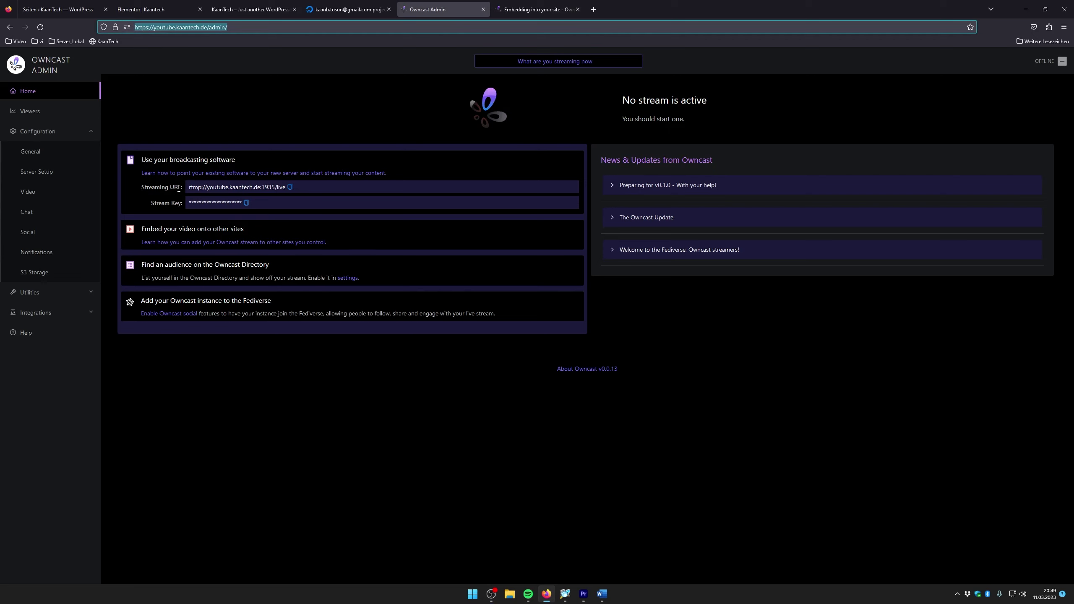
{"action": "left_click", "coordinate": [289, 188]}
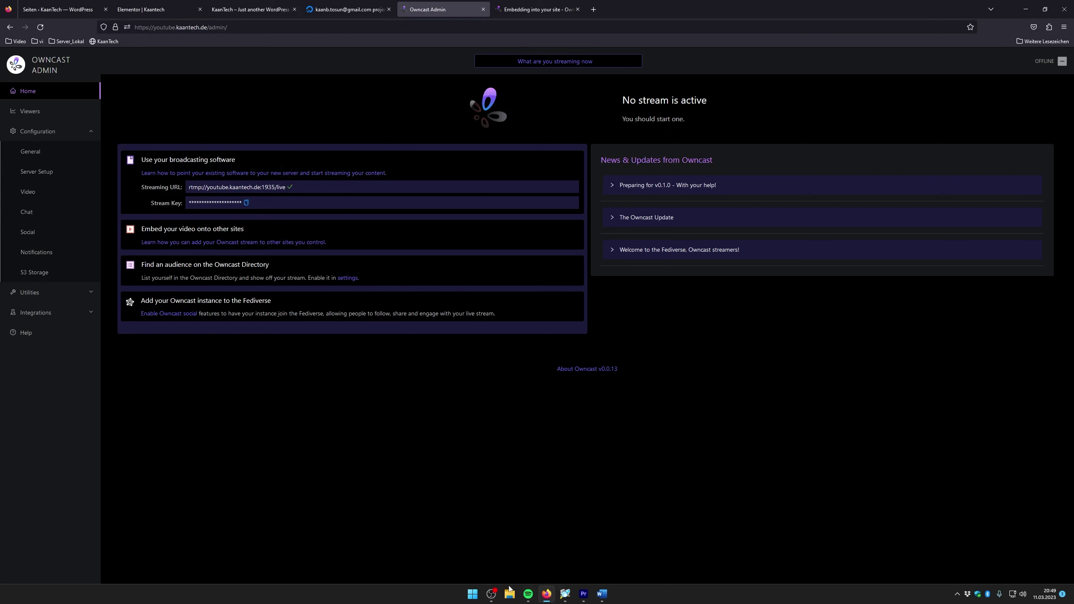
Set the OBS stream server to the Owncast URL rtmp://youtube.kaantech.de:1935/live
{"action": "mouse_move", "coordinate": [491, 594]}
{"action": "left_click", "coordinate": [548, 565]}
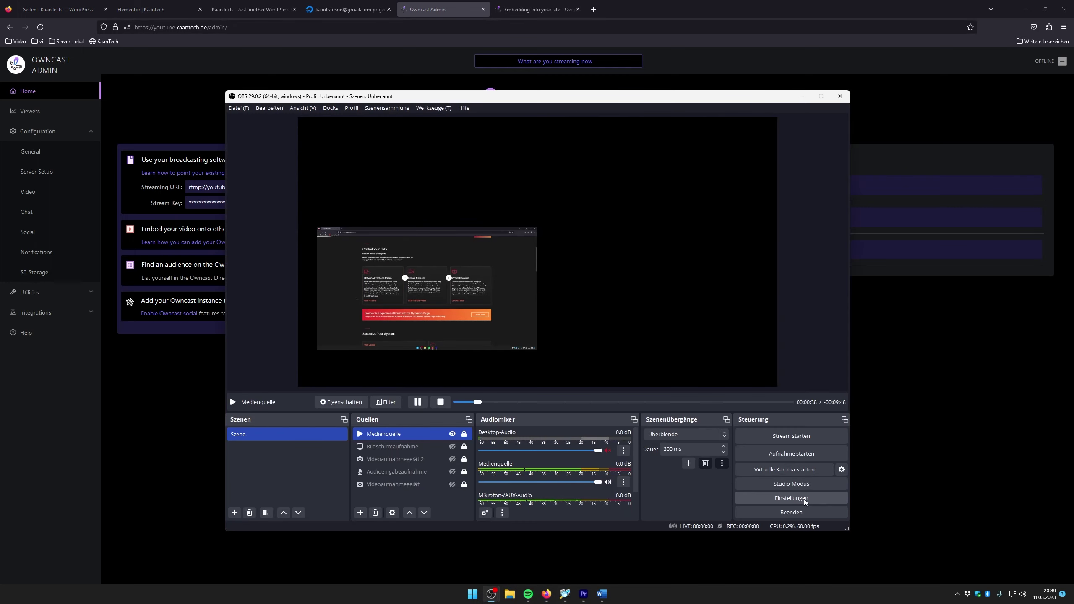
{"action": "left_click", "coordinate": [791, 497]}
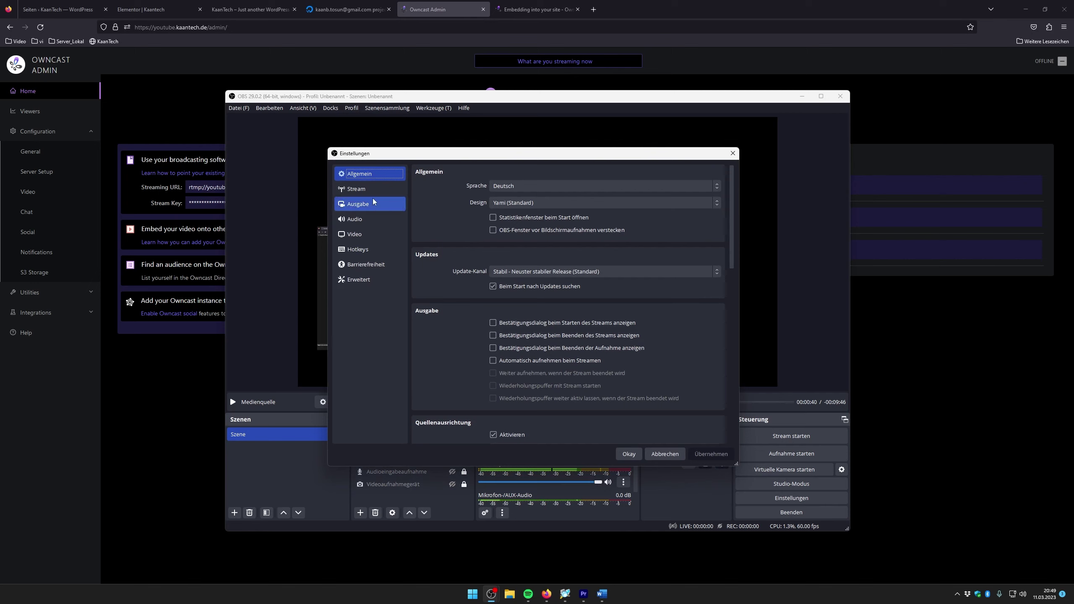
{"action": "left_click", "coordinate": [362, 190]}
{"action": "key", "text": "Tab"}
{"action": "key", "text": "Tab"}
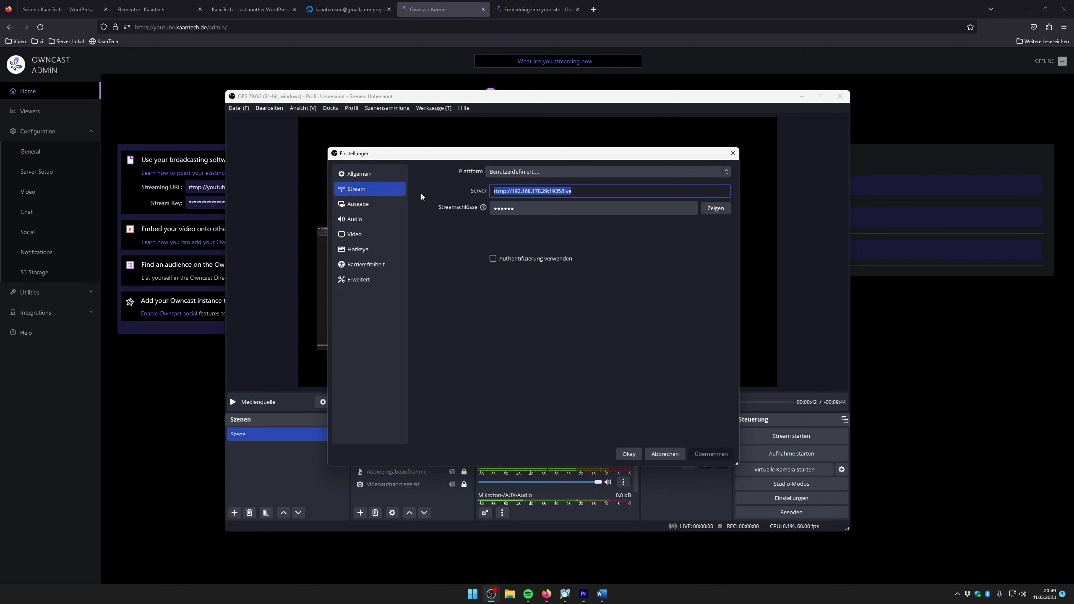
{"action": "key", "text": "BackSpace"}
{"action": "key", "text": "ctrl+v"}
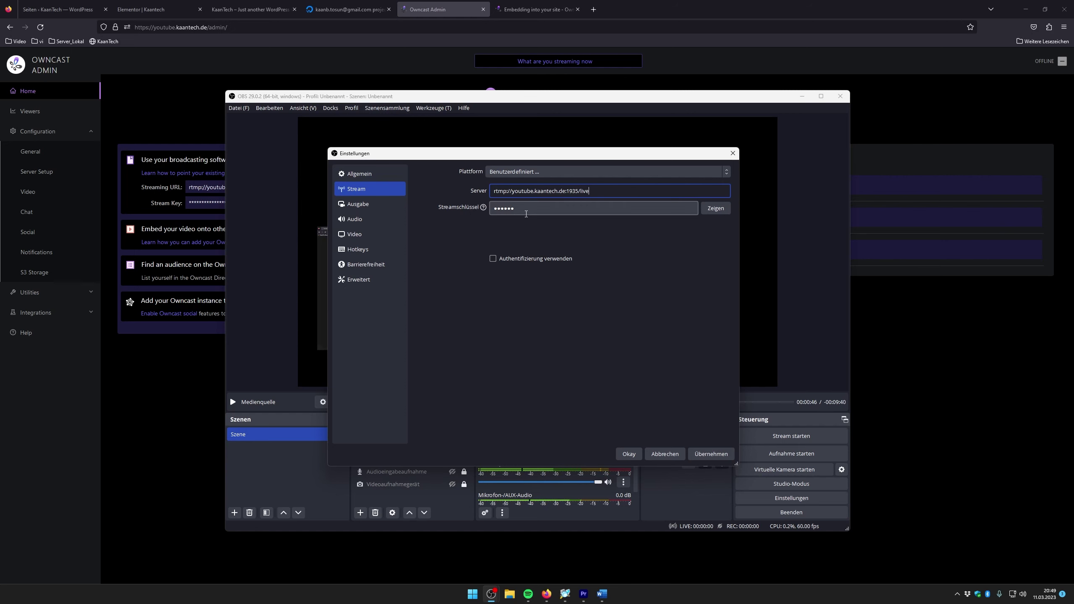
Paste the copied Owncast stream key into Streamschlüssel and apply the settings
{"action": "left_click", "coordinate": [221, 206]}
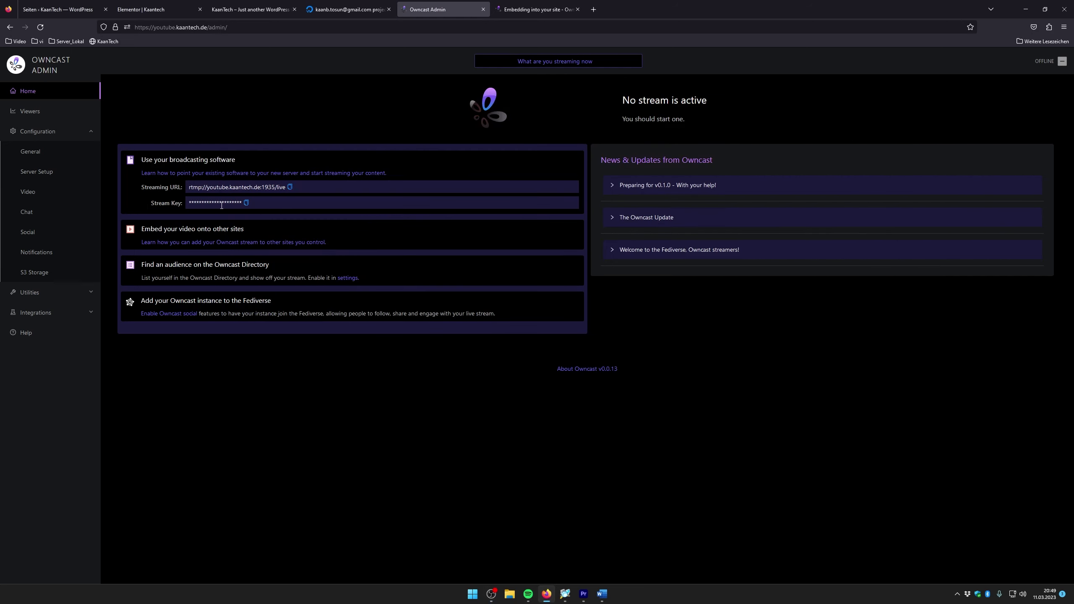
{"action": "left_click", "coordinate": [246, 203]}
{"action": "mouse_move", "coordinate": [491, 594]}
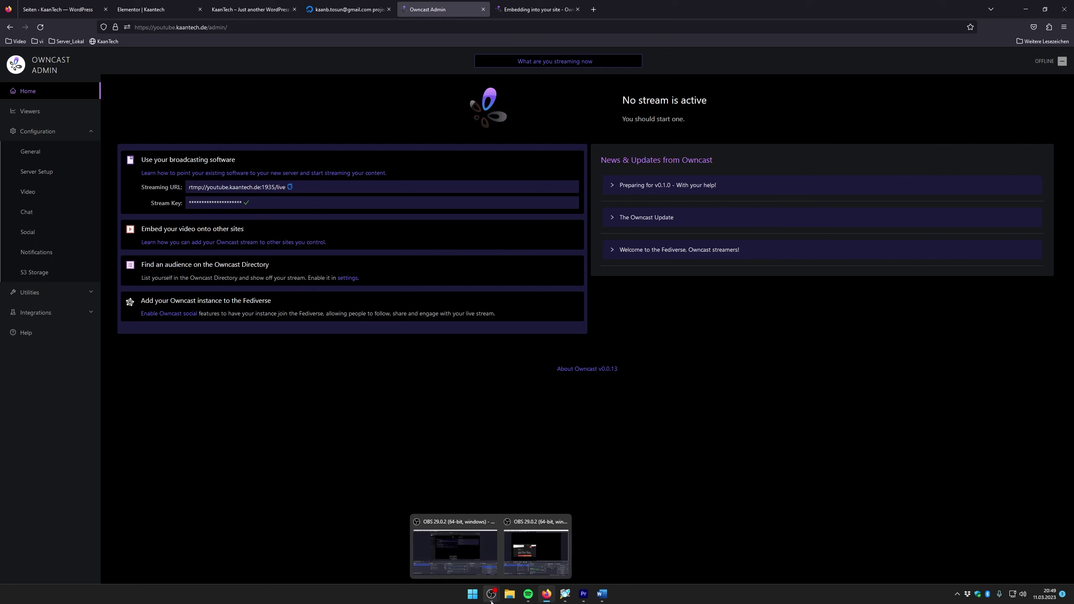
{"action": "left_click", "coordinate": [541, 550]}
{"action": "double_click", "coordinate": [532, 213]}
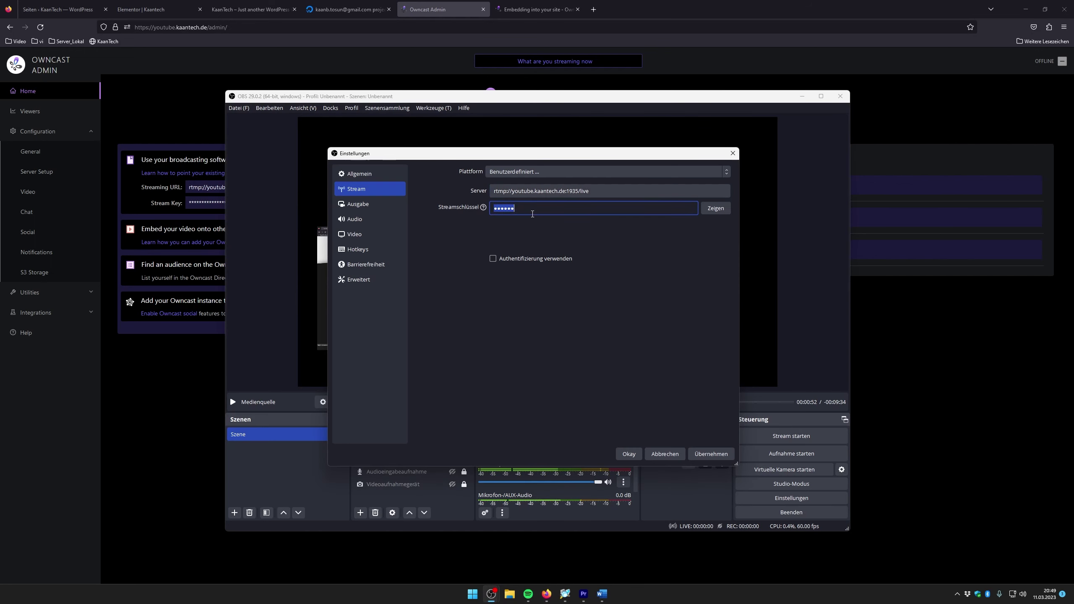
{"action": "key", "text": "ctrl+v"}
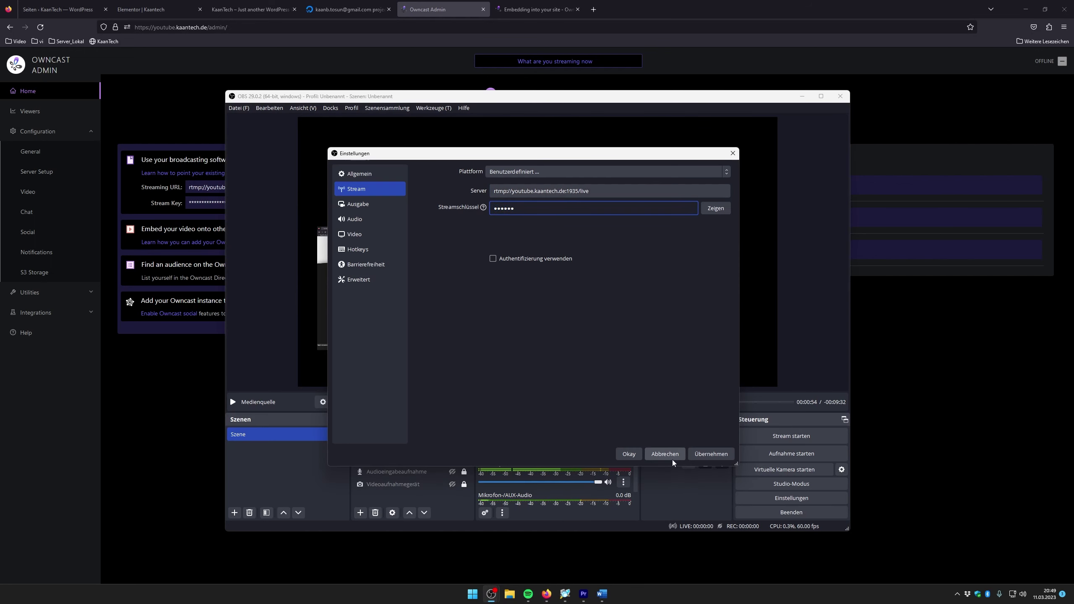
{"action": "left_click", "coordinate": [711, 453]}
{"action": "left_click", "coordinate": [628, 454]}
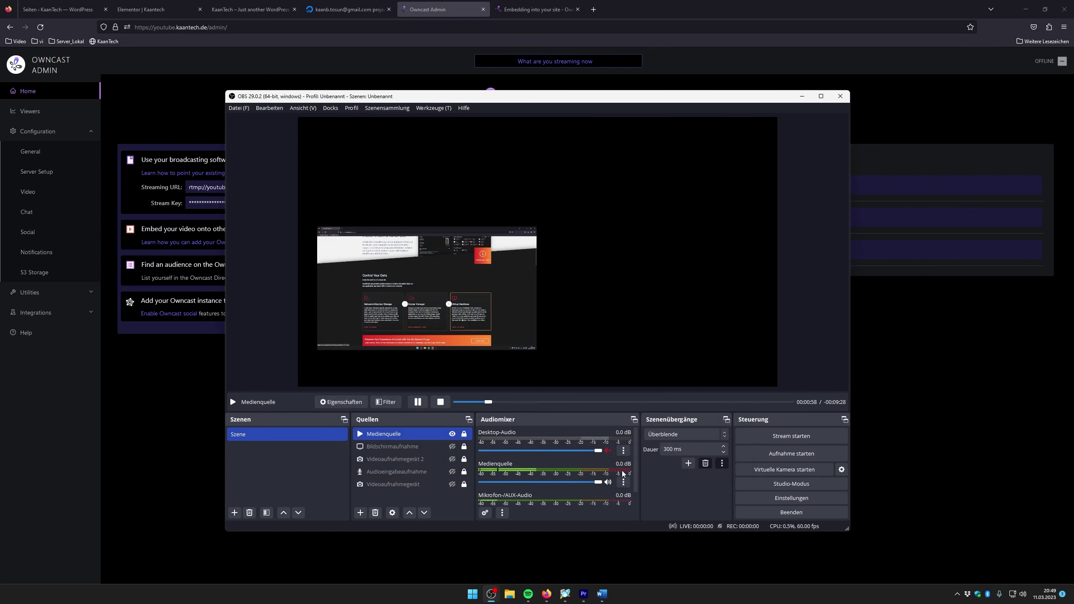
Mute the Medienquelle and Mikrofon audio in the Audiomixer
{"action": "left_click", "coordinate": [609, 483]}
{"action": "scroll", "coordinate": [605, 490], "scroll_direction": "down", "scroll_amount": 1}
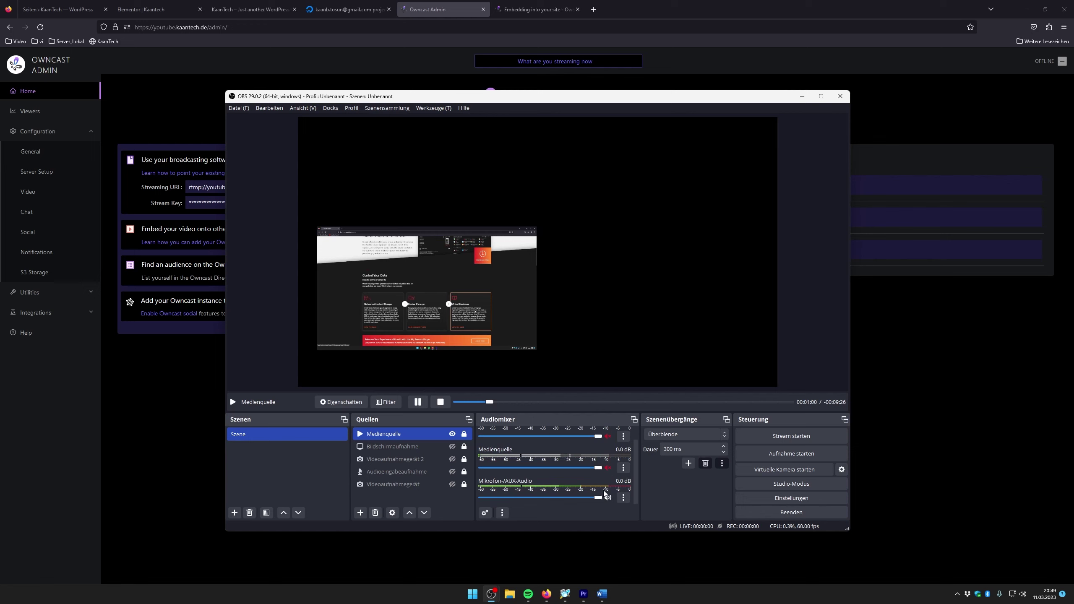
{"action": "left_click", "coordinate": [608, 498]}
{"action": "left_click_drag", "start_coordinate": [515, 96], "coordinate": [581, 94]}
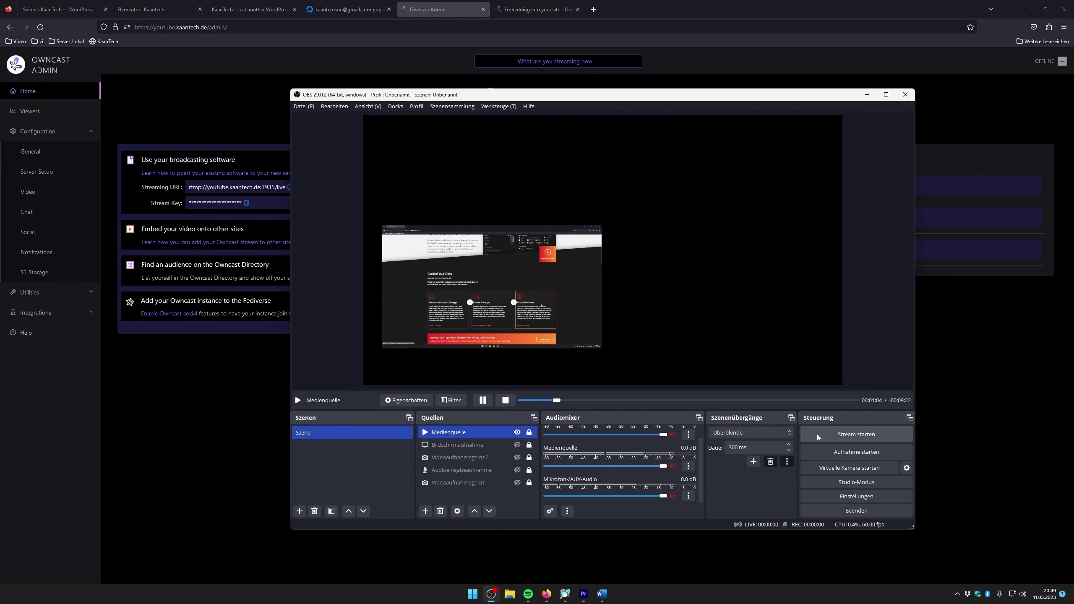
Start the OBS stream, restart the Unraid video near its beginning, and minimize OBS
{"action": "left_click", "coordinate": [858, 440]}
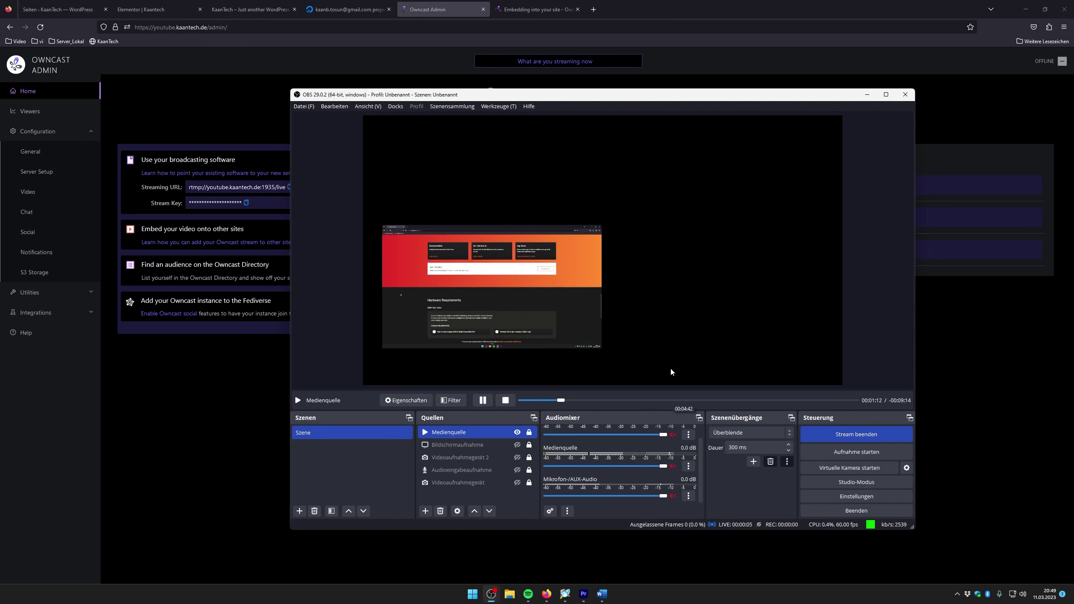
{"action": "left_click", "coordinate": [530, 400]}
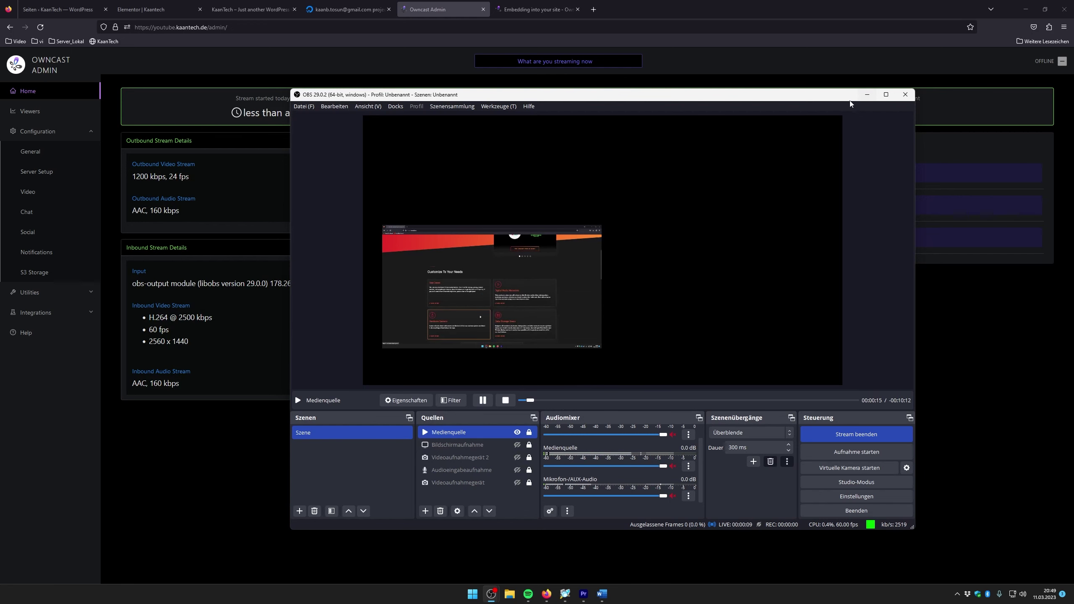
{"action": "left_click_drag", "start_coordinate": [507, 95], "coordinate": [539, 92]}
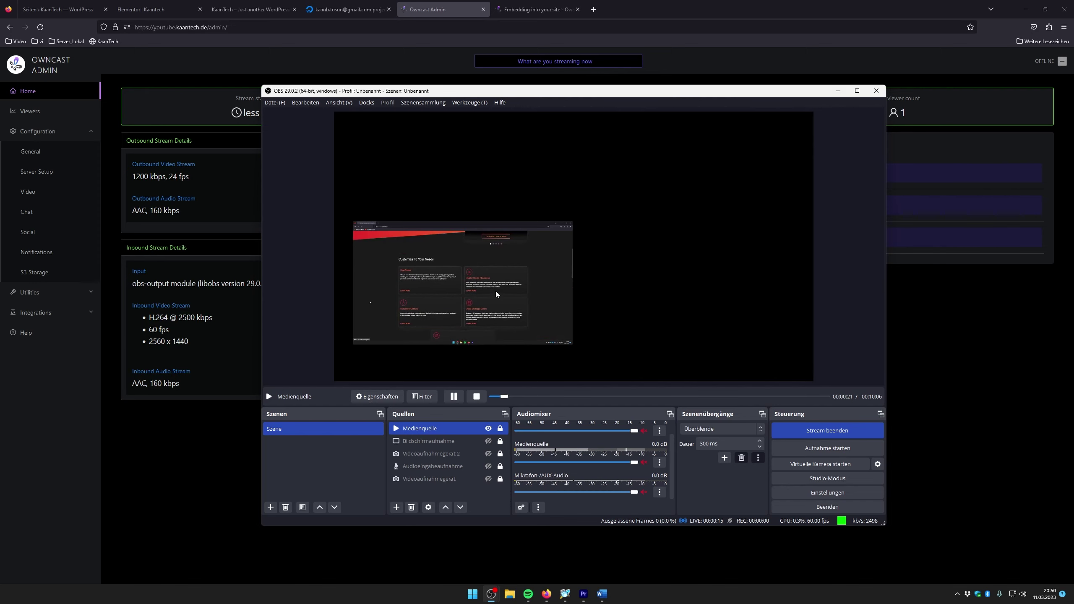
{"action": "left_click", "coordinate": [838, 91]}
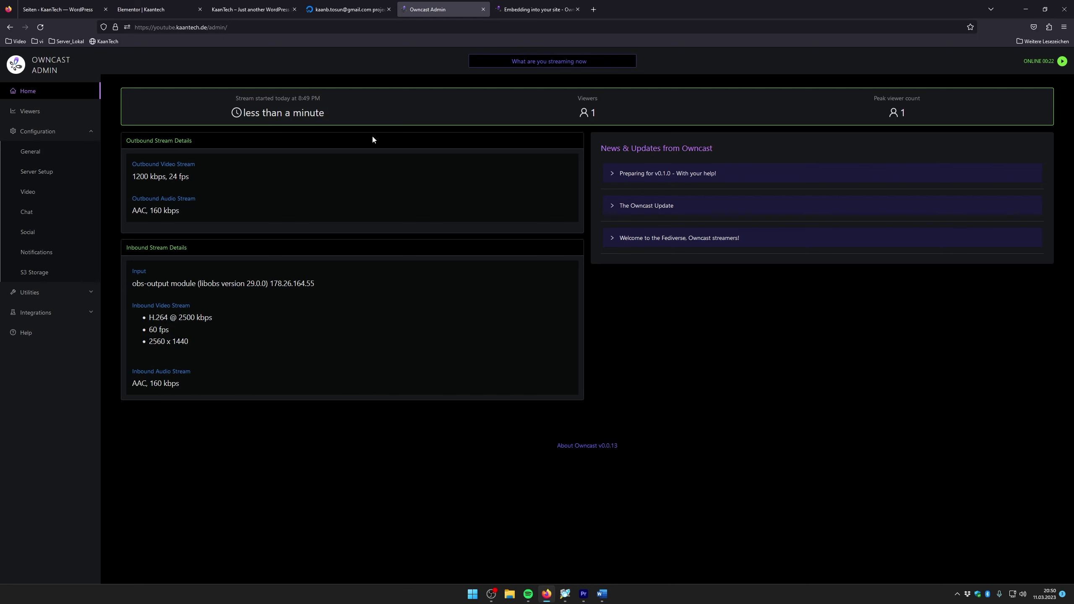
Reload the KaanTech homepage and play the embedded Owncast stream, briefly viewing it fullscreen
{"action": "left_click", "coordinate": [259, 4]}
{"action": "scroll", "coordinate": [439, 396], "scroll_direction": "down", "scroll_amount": 1}
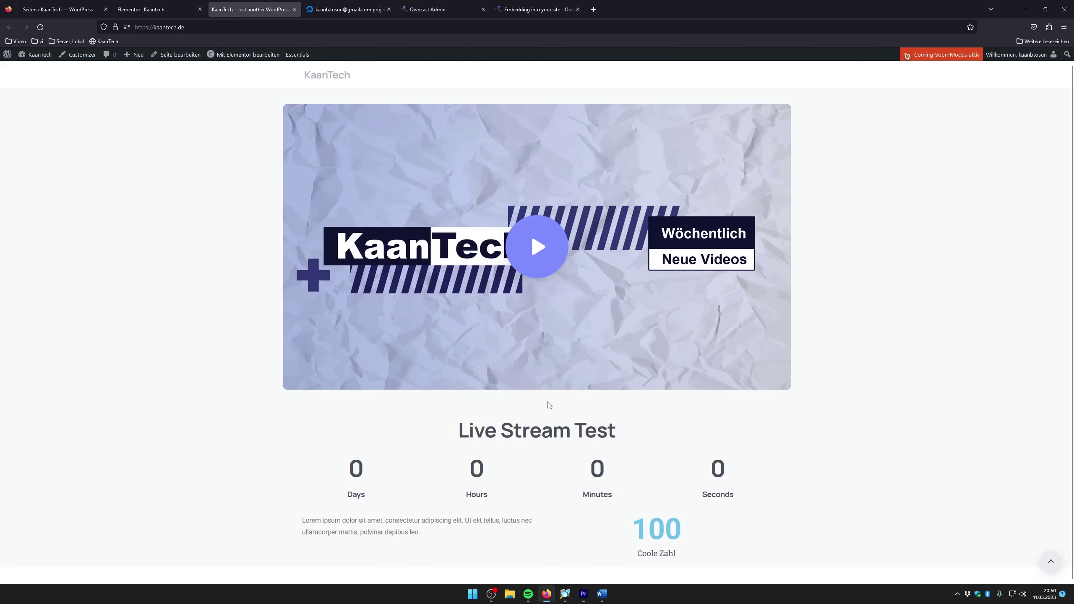
{"action": "scroll", "coordinate": [550, 405], "scroll_direction": "up", "scroll_amount": 1}
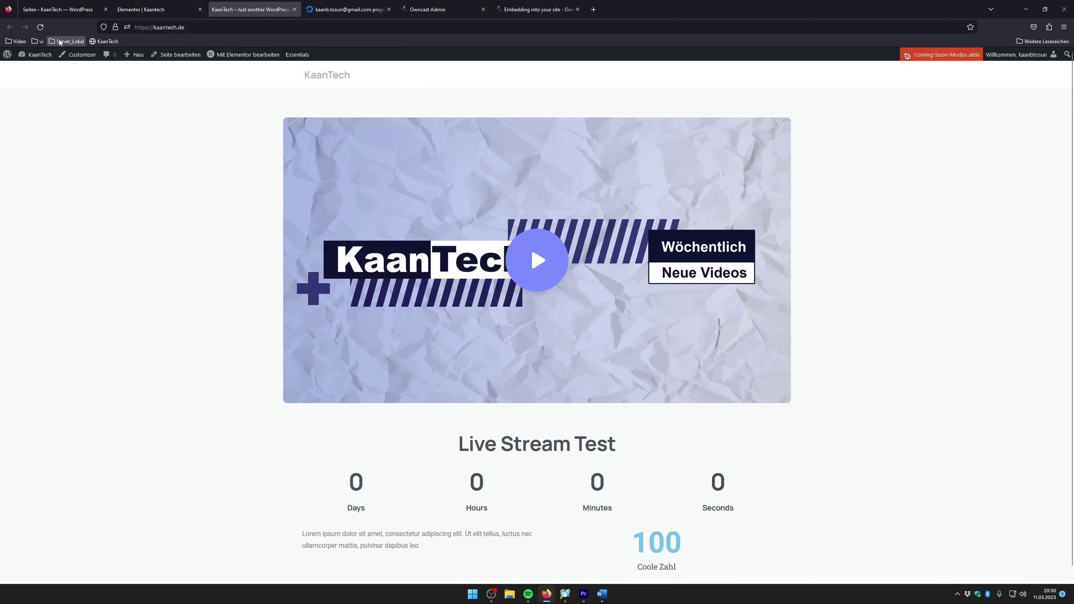
{"action": "left_click", "coordinate": [40, 27]}
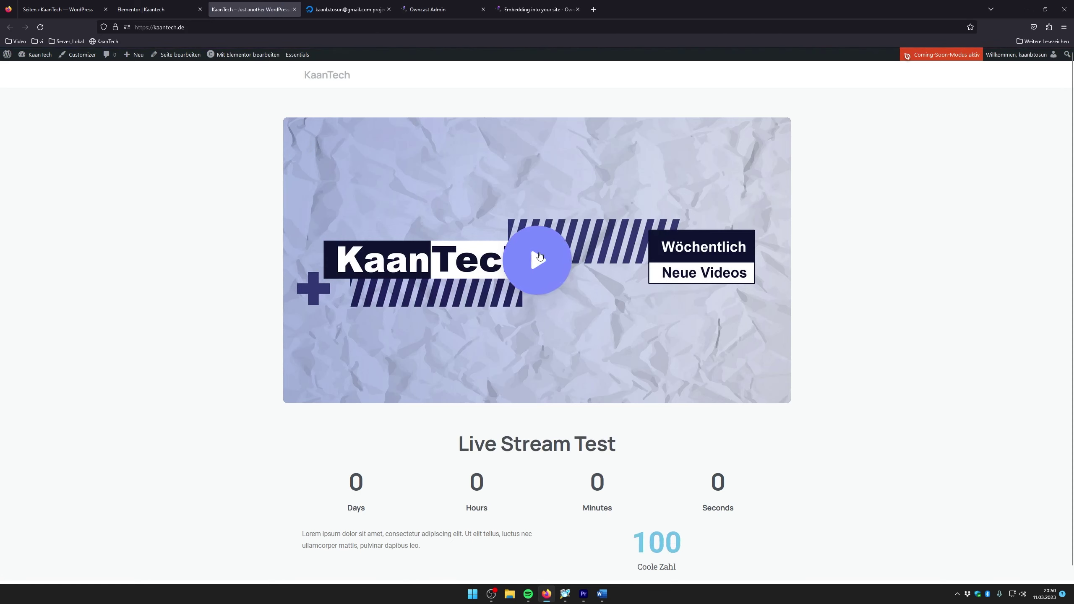
{"action": "left_click", "coordinate": [537, 254]}
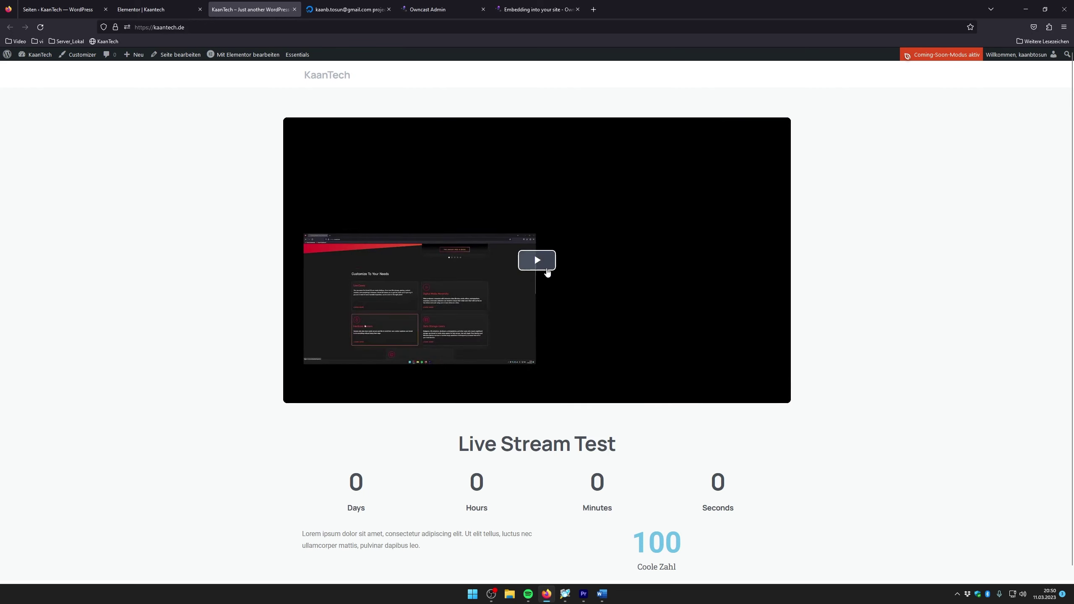
{"action": "left_click", "coordinate": [545, 260]}
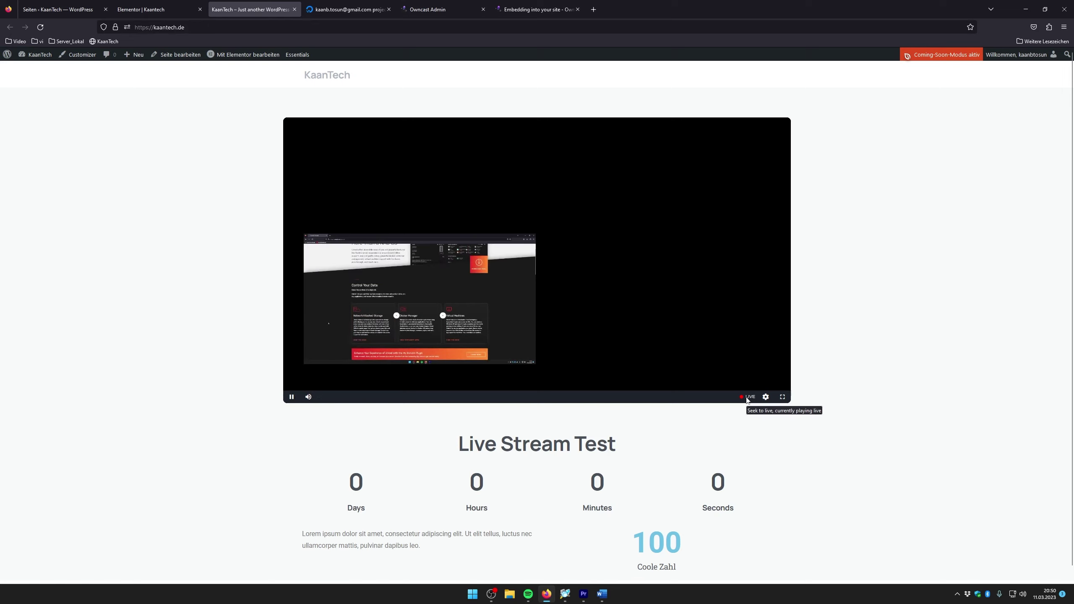
{"action": "left_click", "coordinate": [782, 396]}
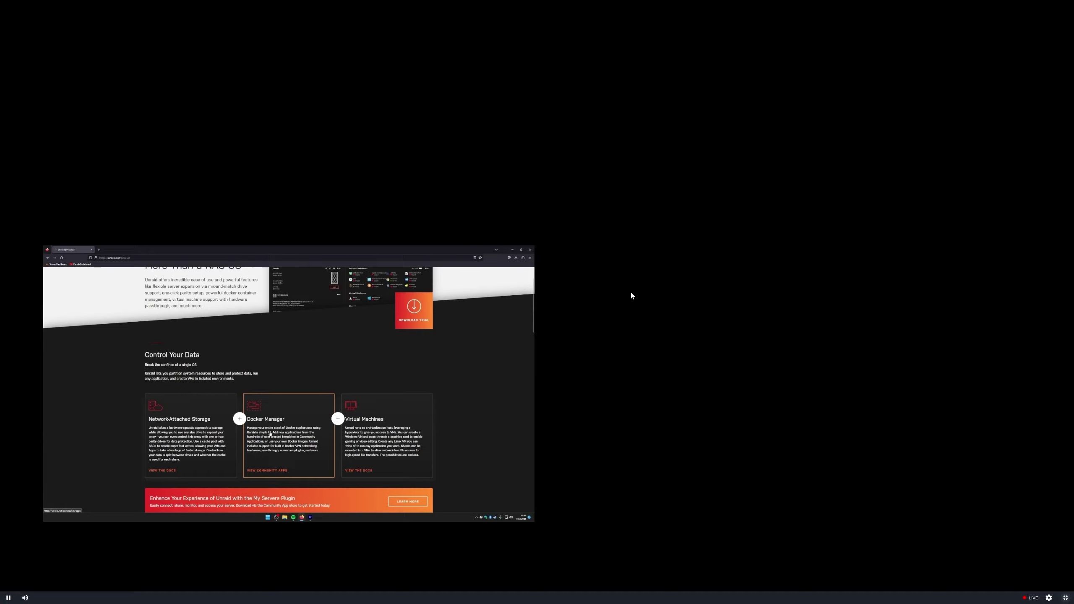
{"action": "key", "text": "Escape"}
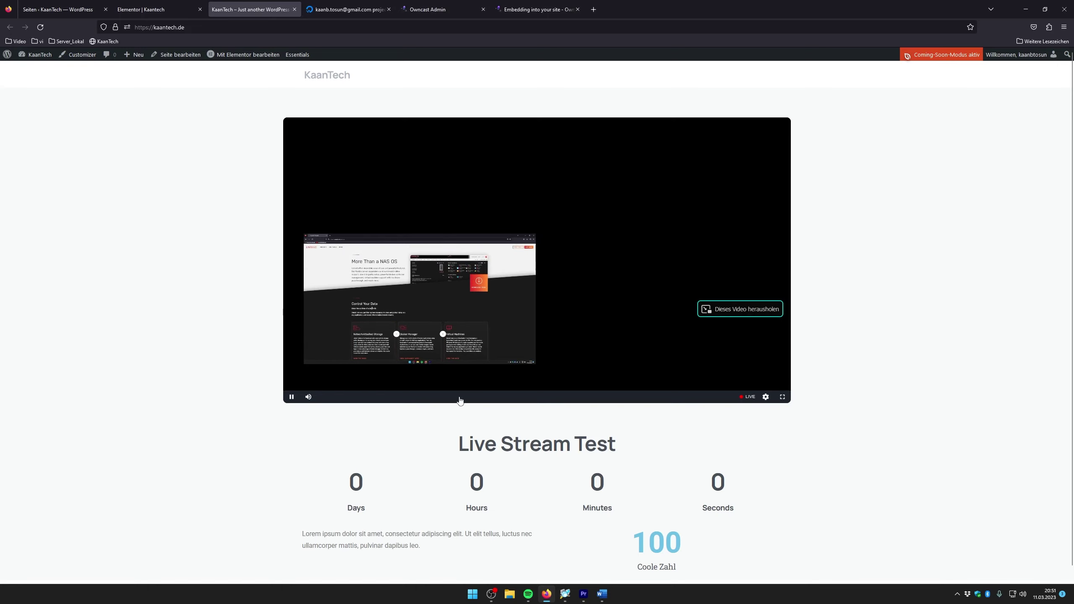
{"action": "mouse_move", "coordinate": [528, 594]}
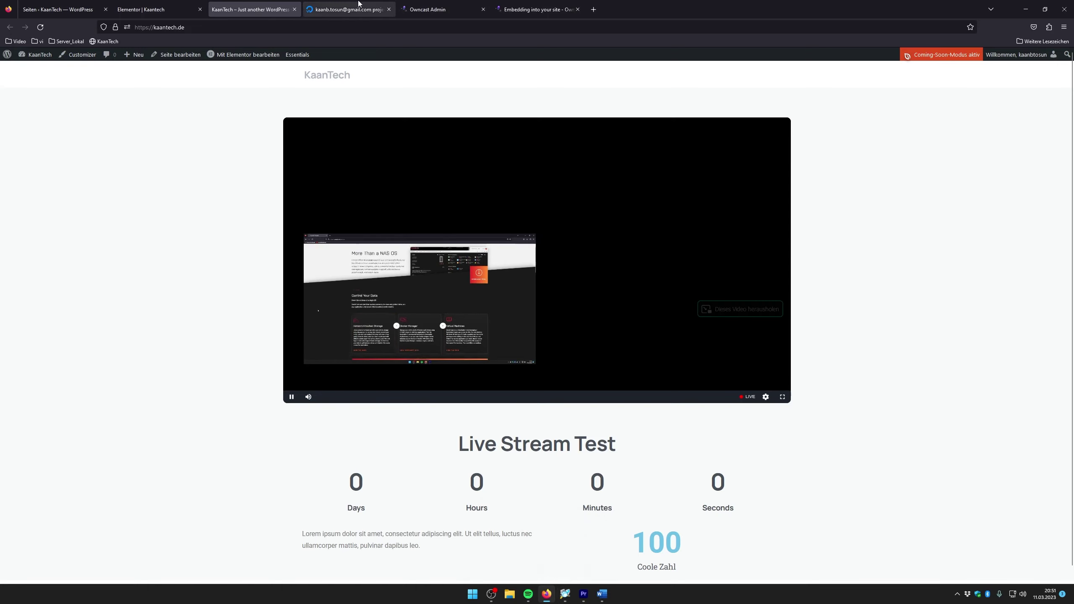
Glance at the DigitalOcean and Elementor tabs, revisit the live site, then view Owncast Admin's stream health
{"action": "left_click", "coordinate": [324, 11]}
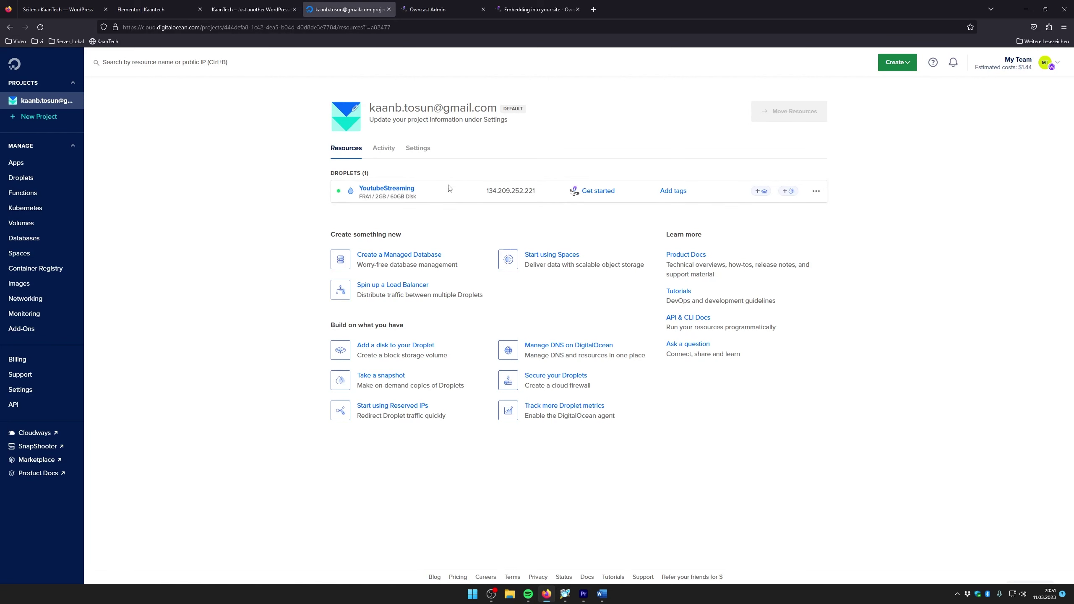
{"action": "left_click", "coordinate": [154, 9]}
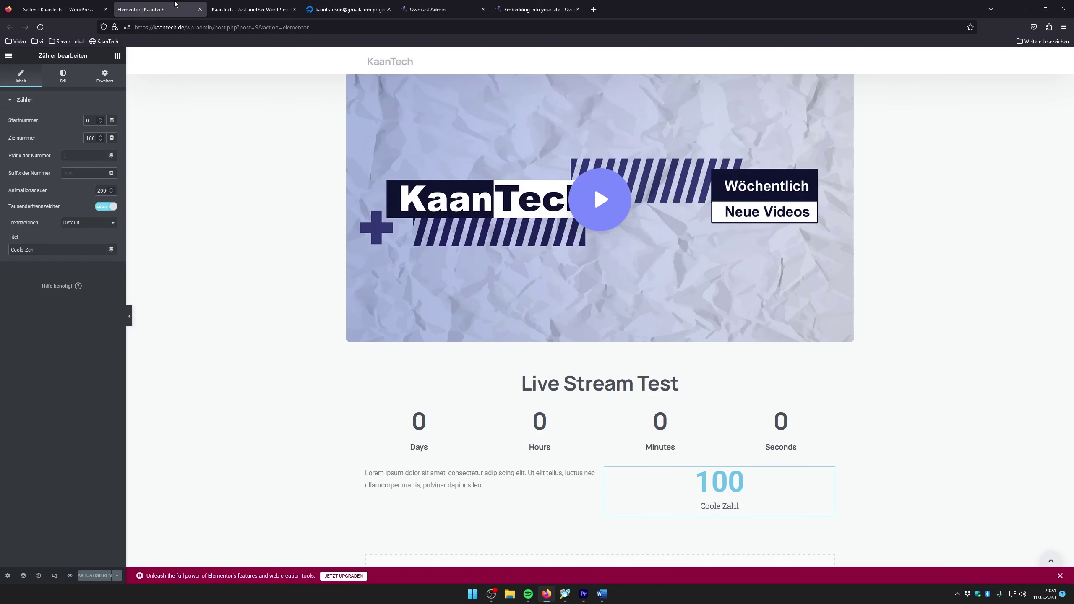
{"action": "left_click", "coordinate": [251, 10]}
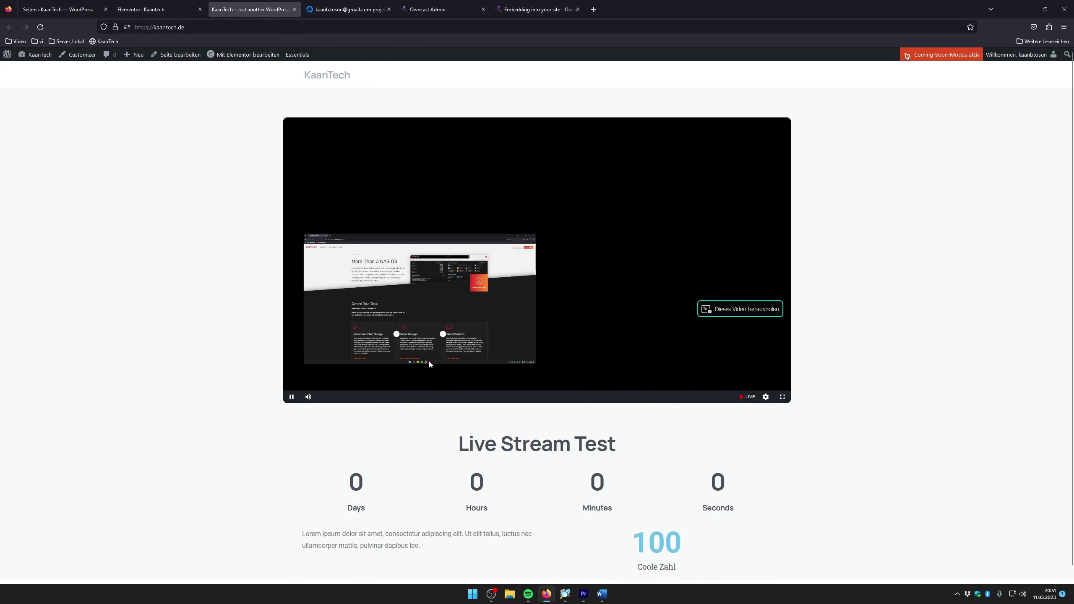
{"action": "scroll", "coordinate": [429, 359], "scroll_direction": "down", "scroll_amount": 1}
{"action": "scroll", "coordinate": [507, 394], "scroll_direction": "up", "scroll_amount": 1}
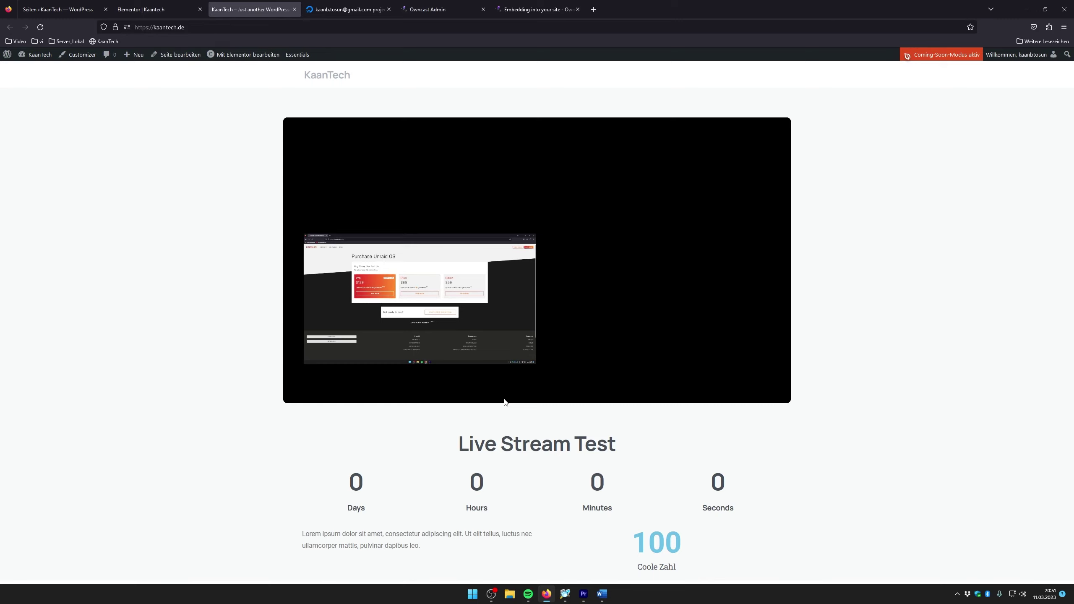
{"action": "mouse_move", "coordinate": [497, 393]}
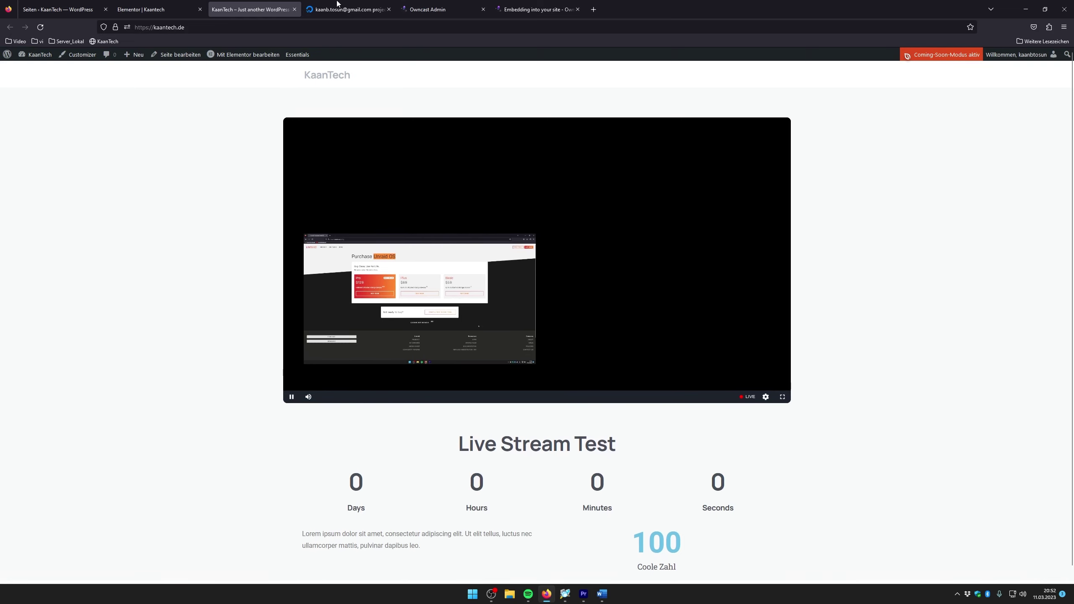
{"action": "left_click", "coordinate": [423, 4]}
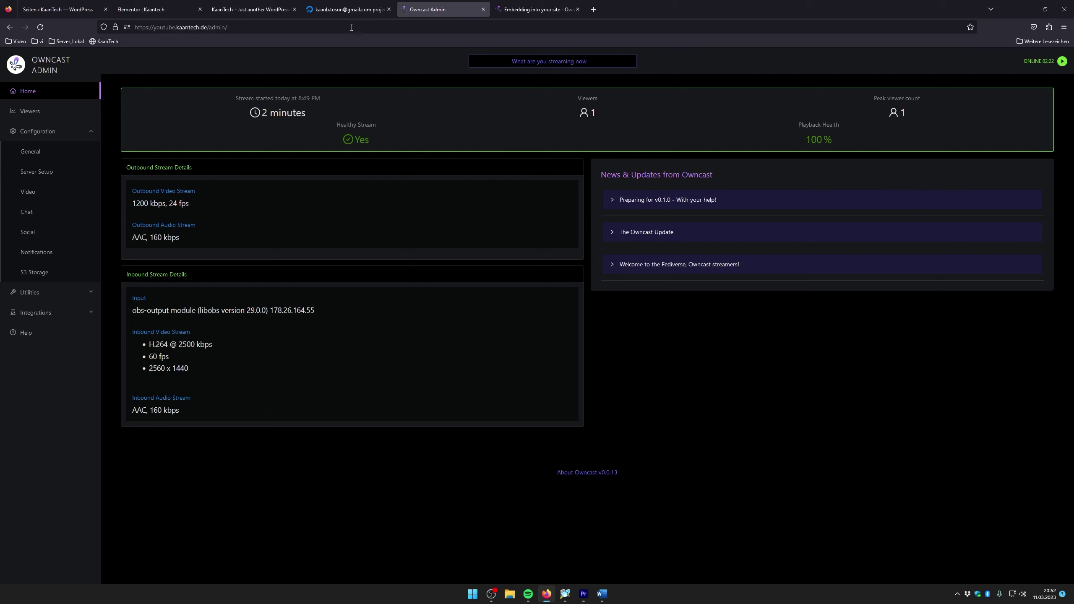
Open View usage for the YoutubeStreaming droplet in DigitalOcean
{"action": "left_click", "coordinate": [338, 8]}
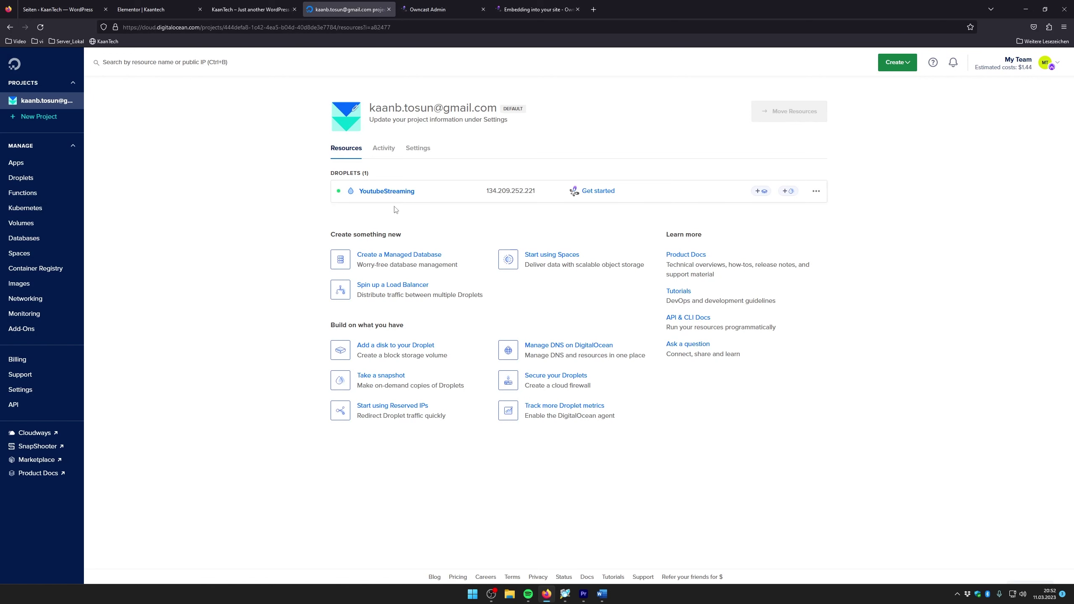
{"action": "left_click", "coordinate": [449, 192]}
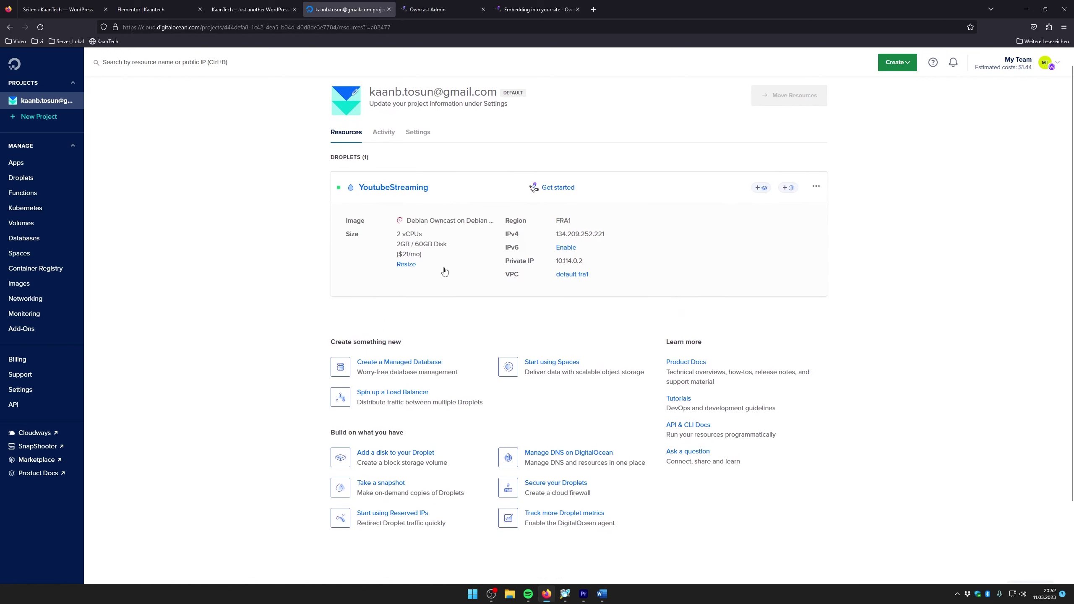
{"action": "left_click", "coordinate": [815, 187]}
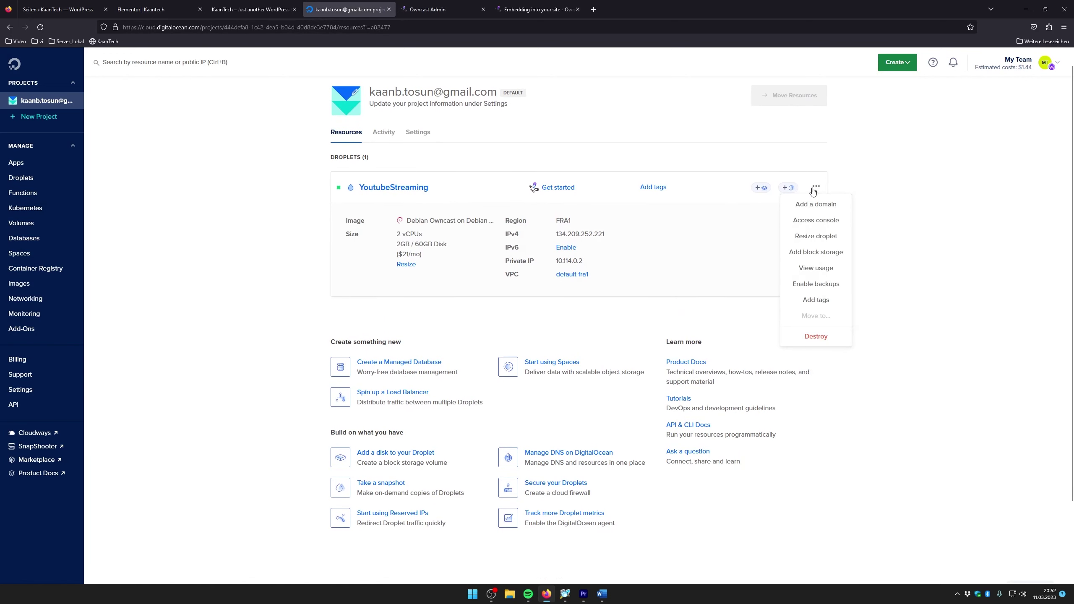
{"action": "left_click", "coordinate": [831, 270]}
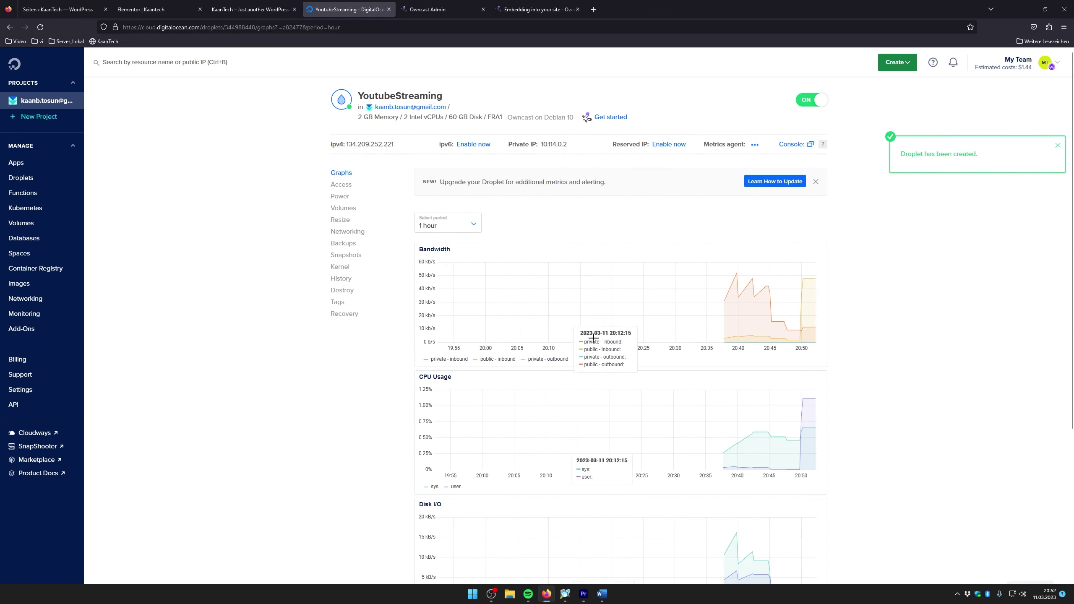
{"action": "scroll", "coordinate": [683, 257], "scroll_direction": "down", "scroll_amount": 1}
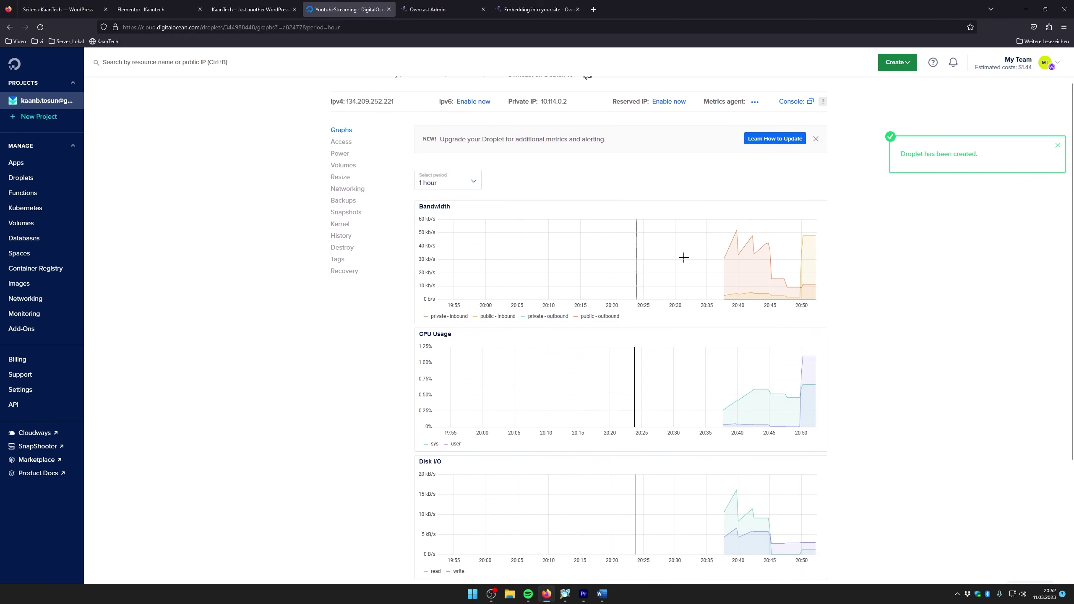
{"action": "mouse_move", "coordinate": [813, 233]}
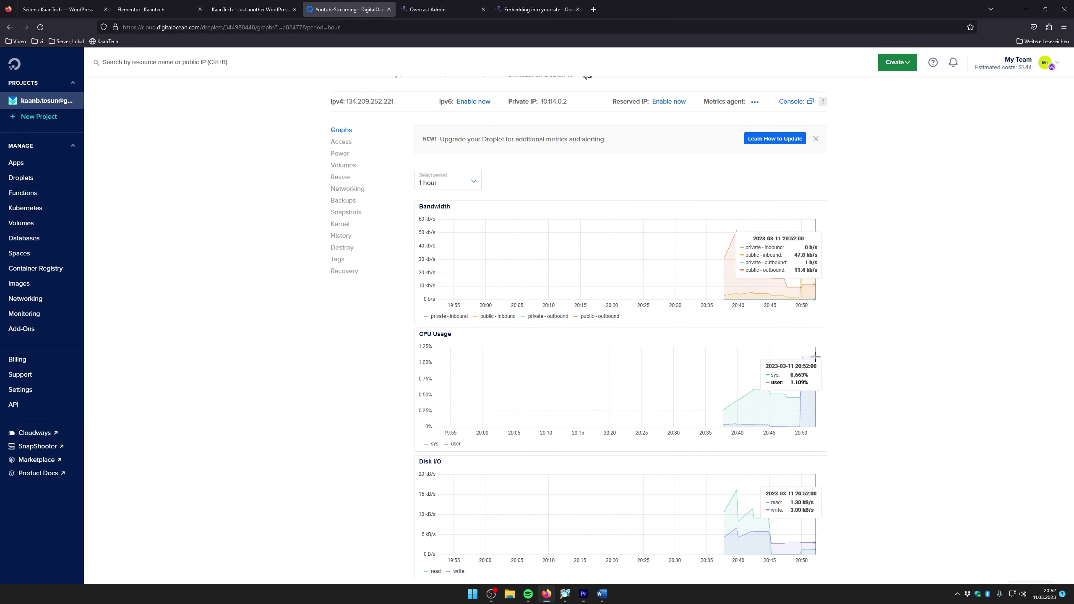
{"action": "scroll", "coordinate": [811, 359], "scroll_direction": "down", "scroll_amount": 4}
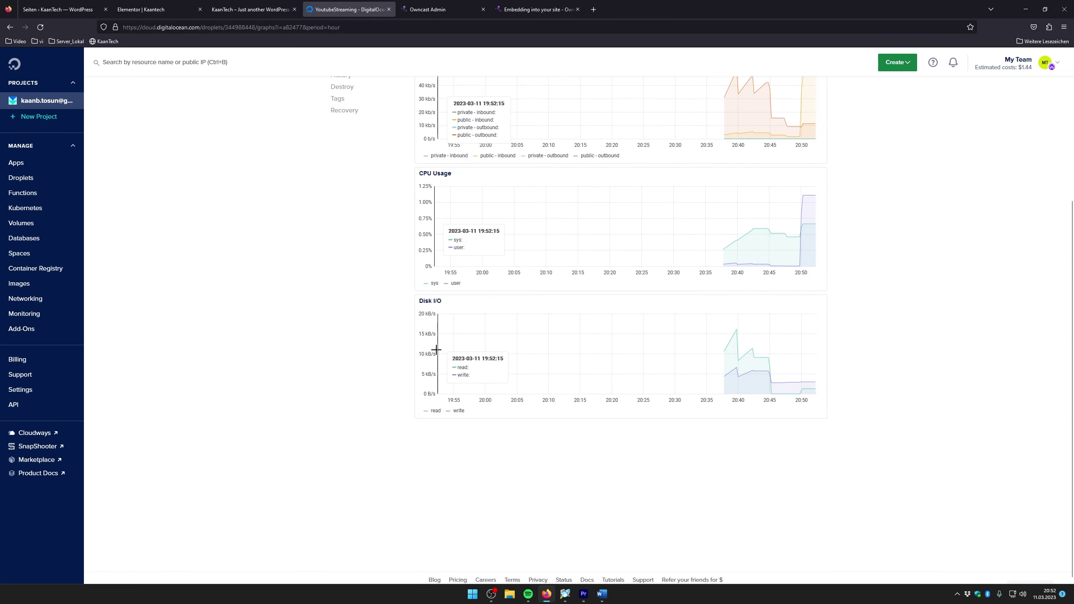
{"action": "scroll", "coordinate": [435, 349], "scroll_direction": "up", "scroll_amount": 5}
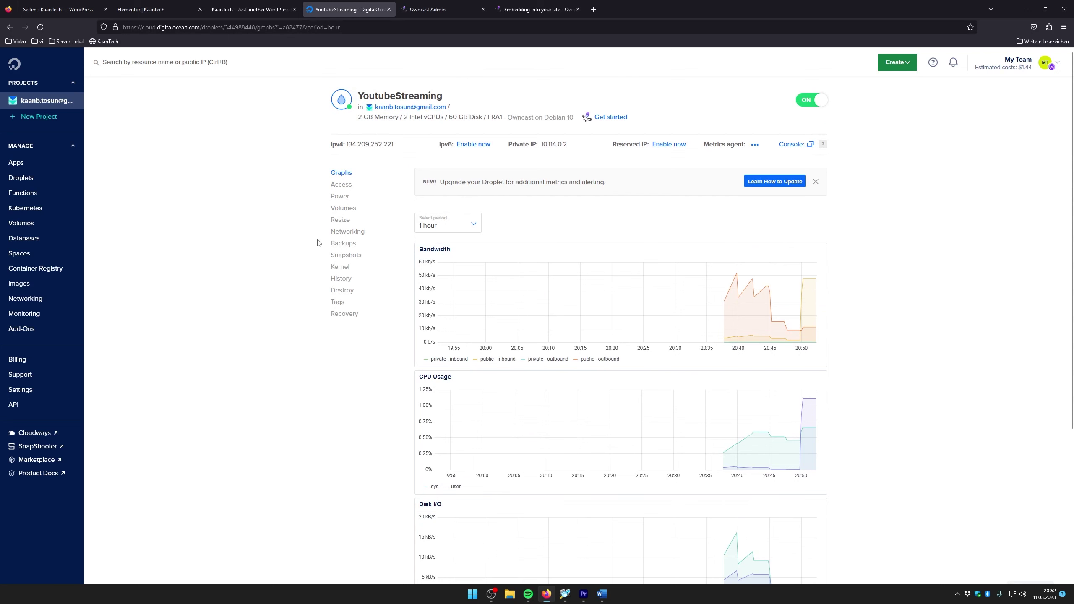
Browse the droplet's Power, Access and Networking pages, then go back to Graphs
{"action": "left_click", "coordinate": [340, 196]}
{"action": "left_click", "coordinate": [341, 185]}
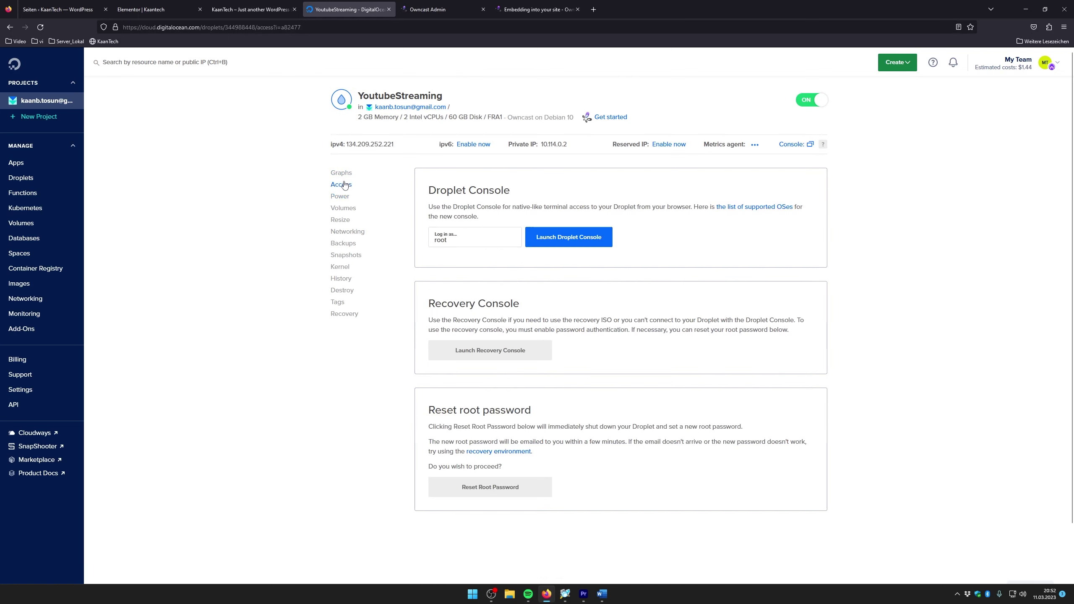
{"action": "left_click", "coordinate": [354, 234]}
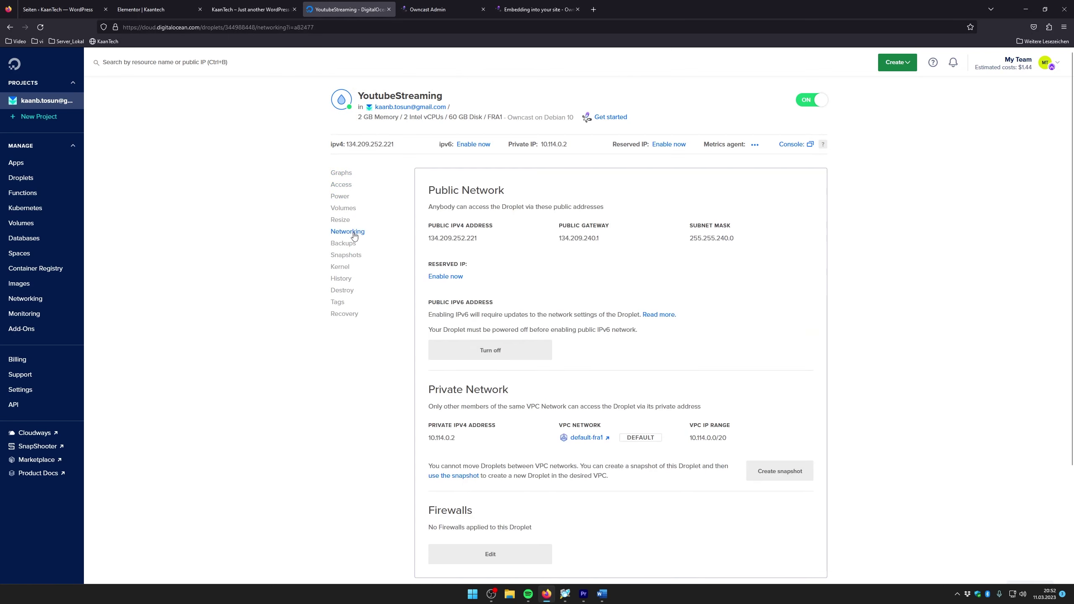
{"action": "left_click", "coordinate": [335, 176]}
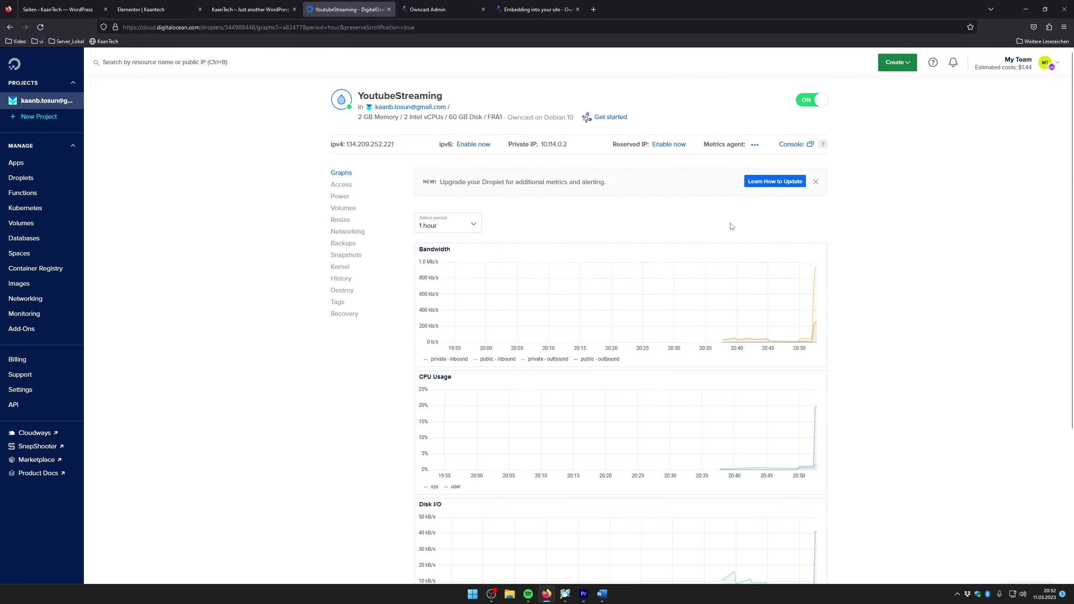
Review the bandwidth, CPU and disk graphs, then return to the KaanTech tab
{"action": "scroll", "coordinate": [560, 262], "scroll_direction": "down", "scroll_amount": 1}
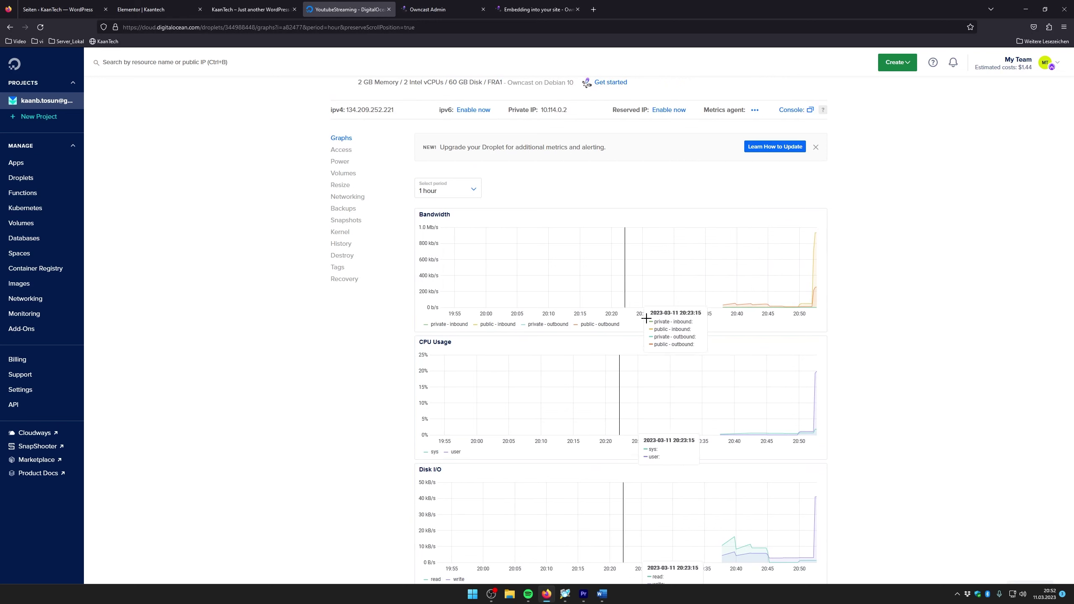
{"action": "scroll", "coordinate": [514, 296], "scroll_direction": "down", "scroll_amount": 2}
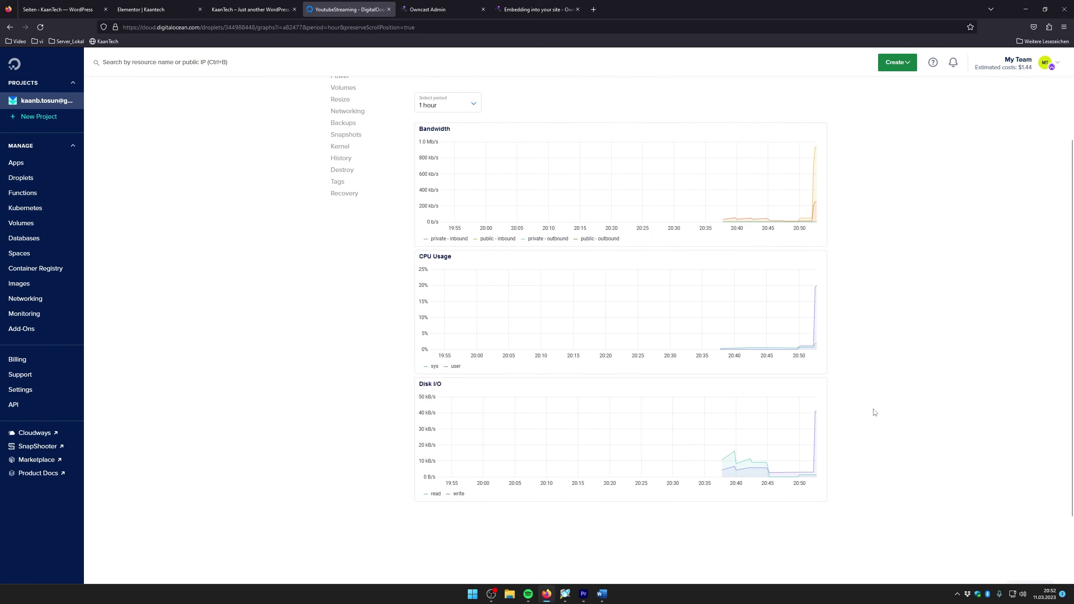
{"action": "scroll", "coordinate": [507, 344], "scroll_direction": "up", "scroll_amount": 2}
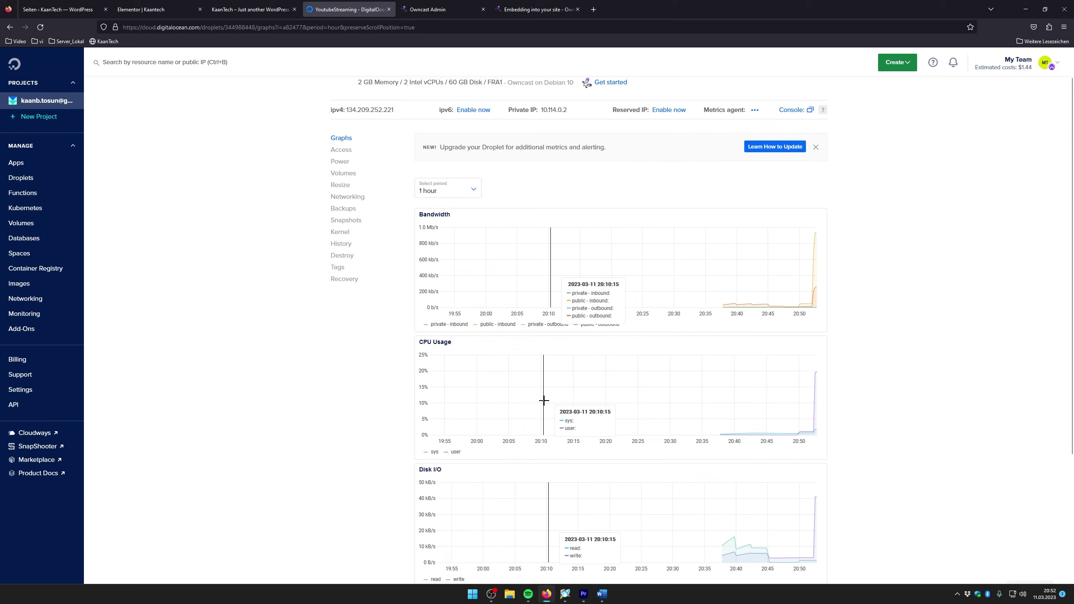
{"action": "scroll", "coordinate": [469, 160], "scroll_direction": "up", "scroll_amount": 1}
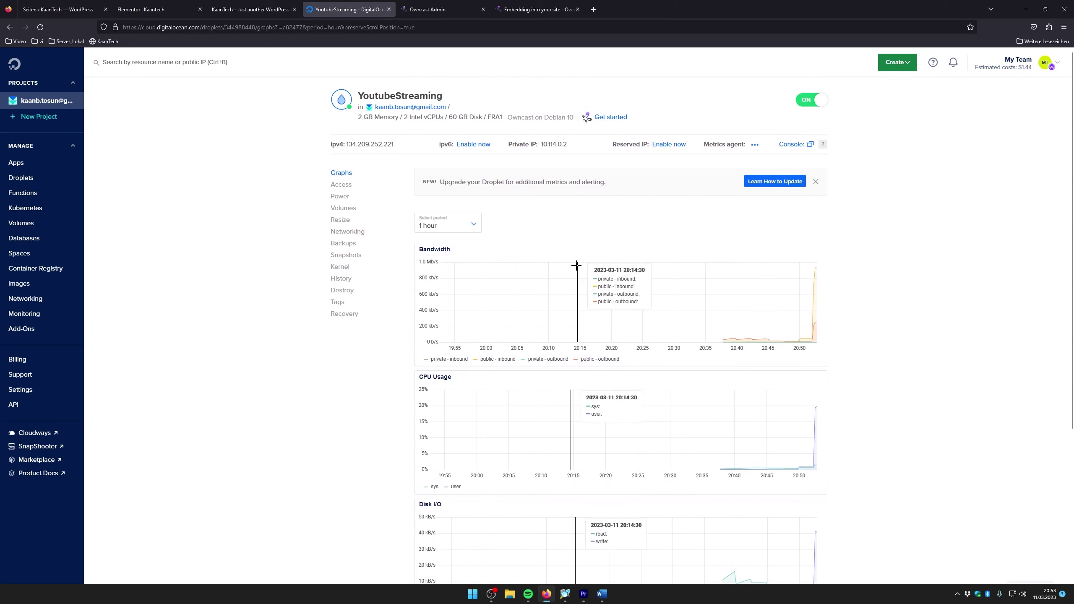
{"action": "scroll", "coordinate": [485, 332], "scroll_direction": "down", "scroll_amount": 3}
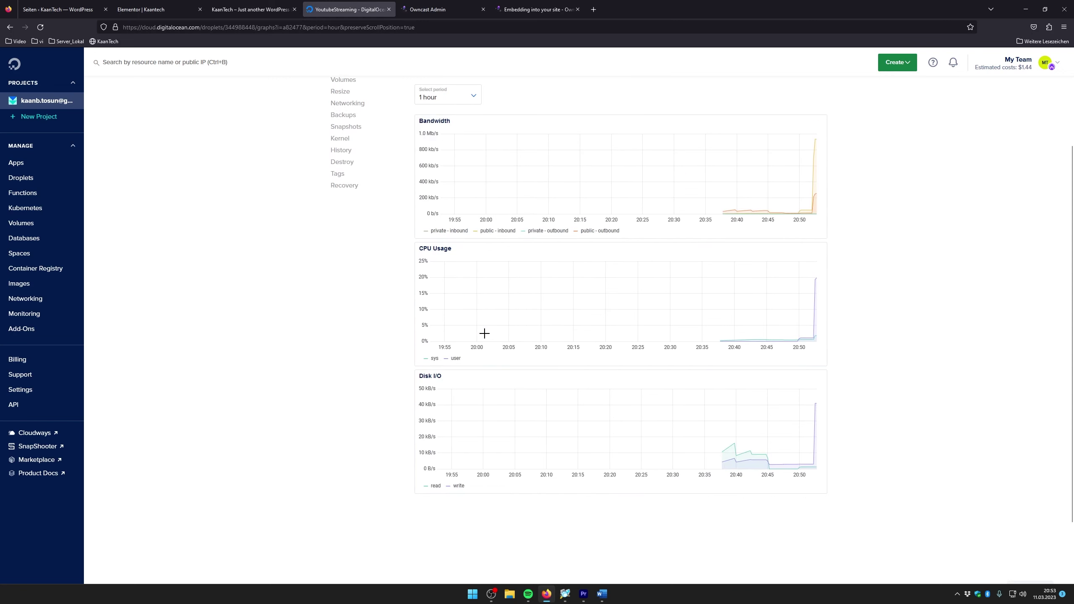
{"action": "scroll", "coordinate": [484, 334], "scroll_direction": "up", "scroll_amount": 3}
{"action": "scroll", "coordinate": [484, 333], "scroll_direction": "down", "scroll_amount": 2}
{"action": "scroll", "coordinate": [484, 333], "scroll_direction": "up", "scroll_amount": 2}
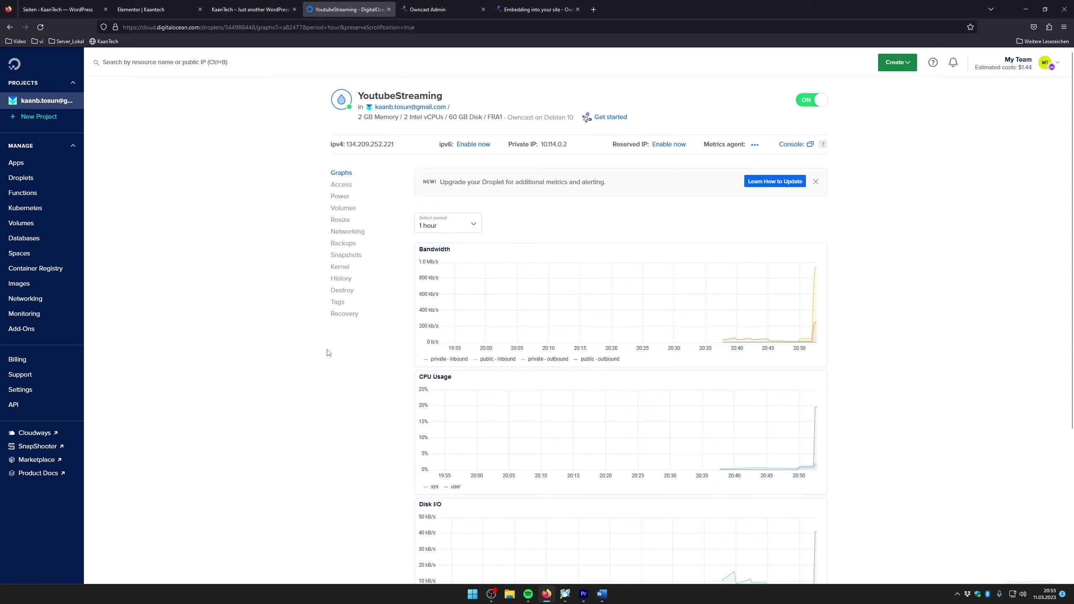
{"action": "left_click", "coordinate": [244, 10]}
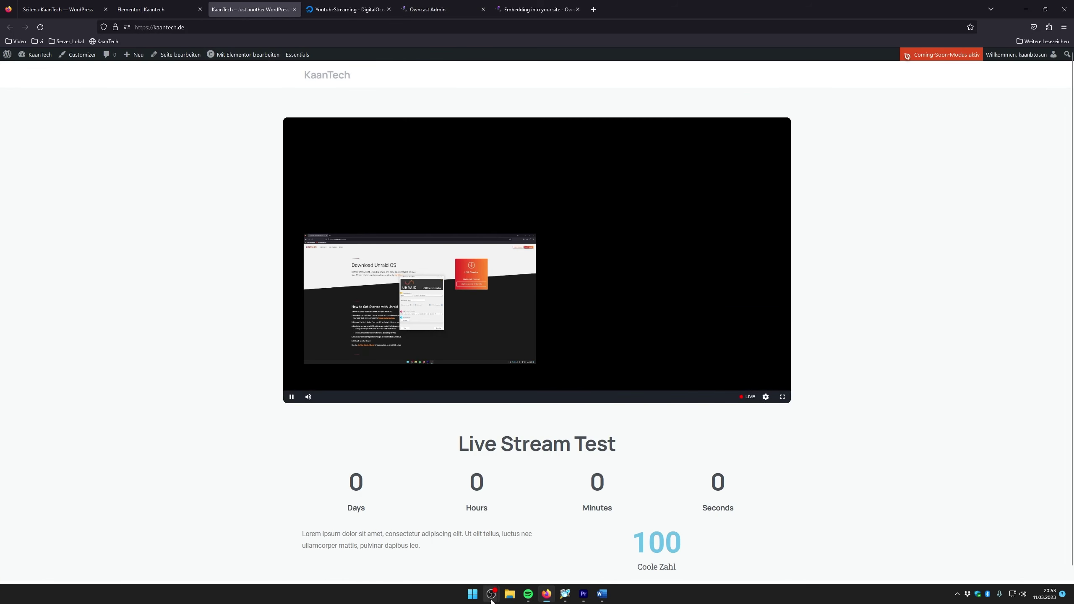
Add Medienquelle 2 playing the Shinobi-Proxmox-Ubuntu-Server-Installation video in OBS
{"action": "mouse_move", "coordinate": [491, 599]}
{"action": "left_click", "coordinate": [534, 554]}
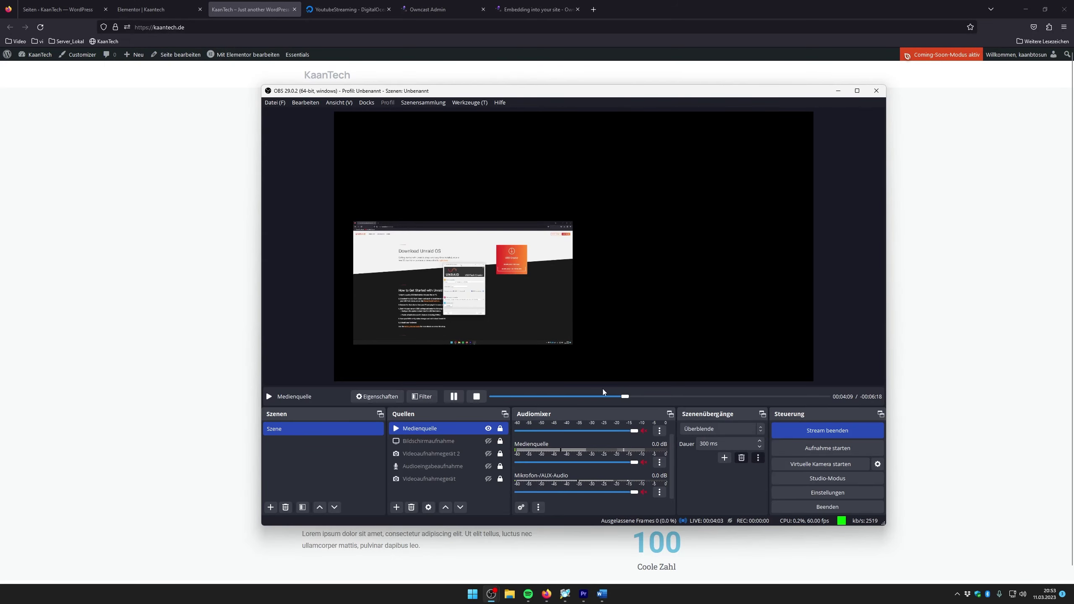
{"action": "left_click_drag", "start_coordinate": [459, 91], "coordinate": [792, 100]}
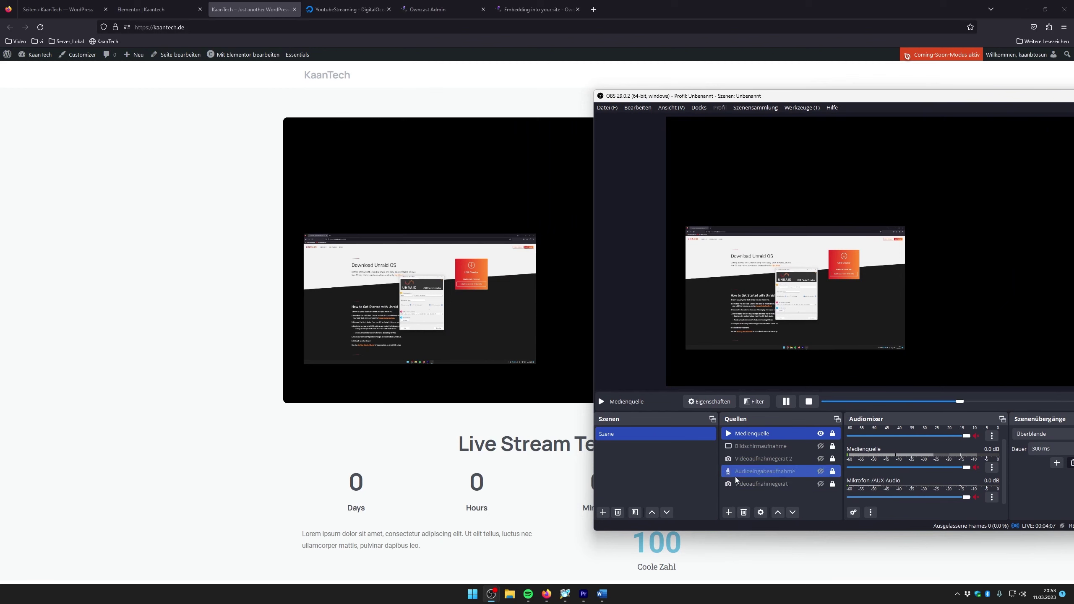
{"action": "left_click", "coordinate": [729, 512]}
{"action": "left_click", "coordinate": [756, 421]}
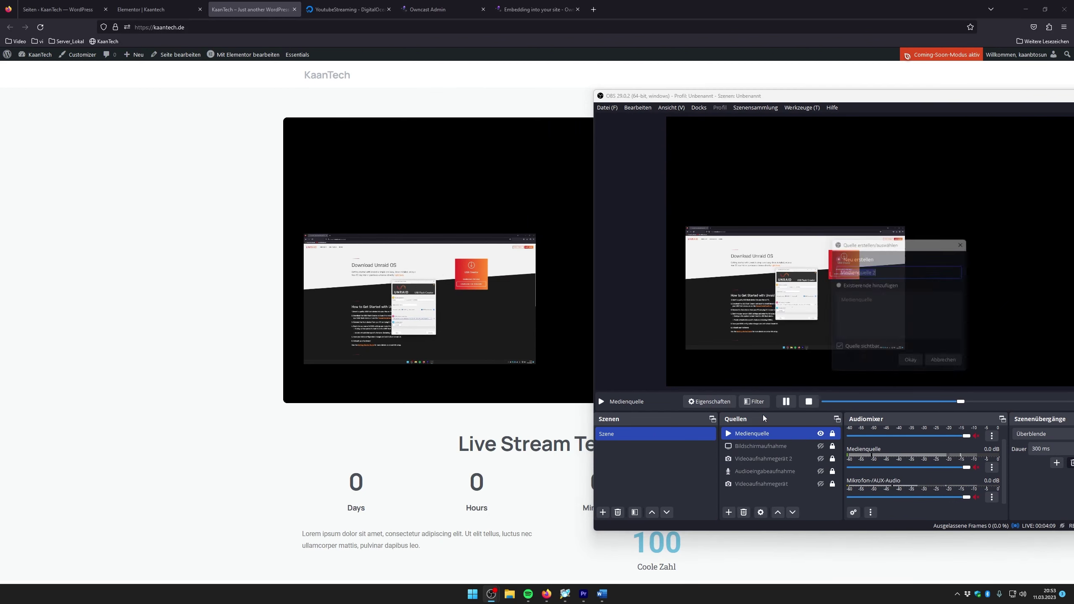
{"action": "left_click", "coordinate": [911, 367]}
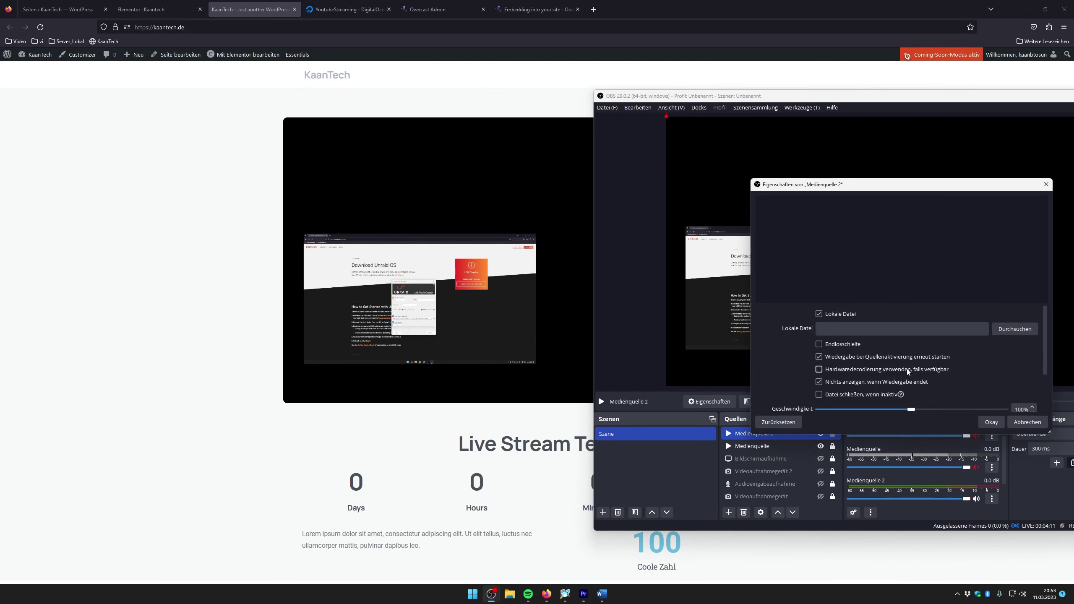
{"action": "left_click", "coordinate": [1015, 329]}
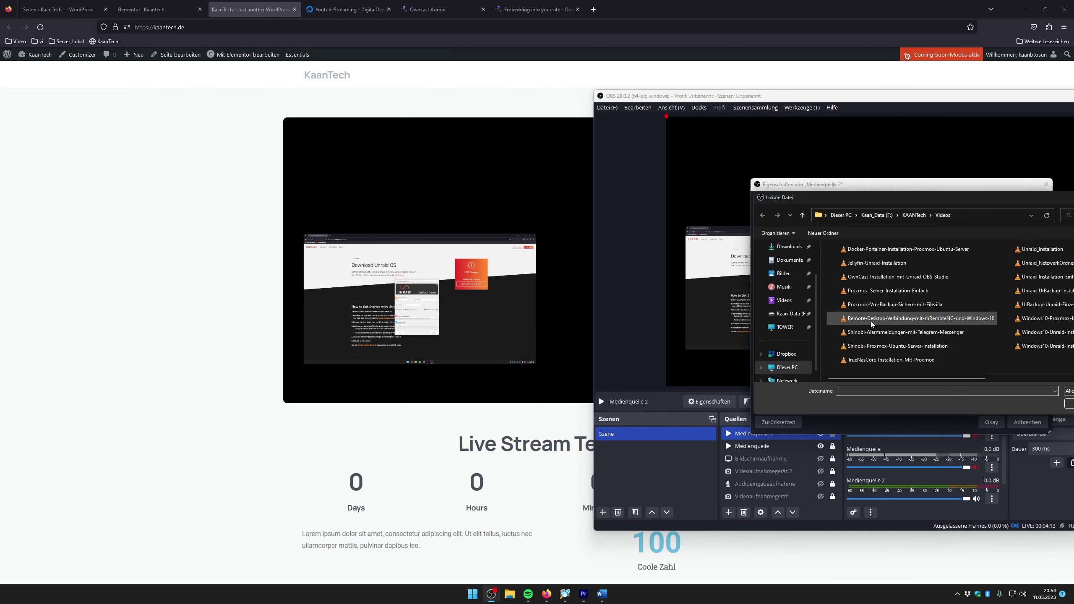
{"action": "left_click", "coordinate": [866, 346]}
{"action": "left_click_drag", "start_coordinate": [947, 209], "coordinate": [789, 197]}
{"action": "left_click", "coordinate": [912, 400]}
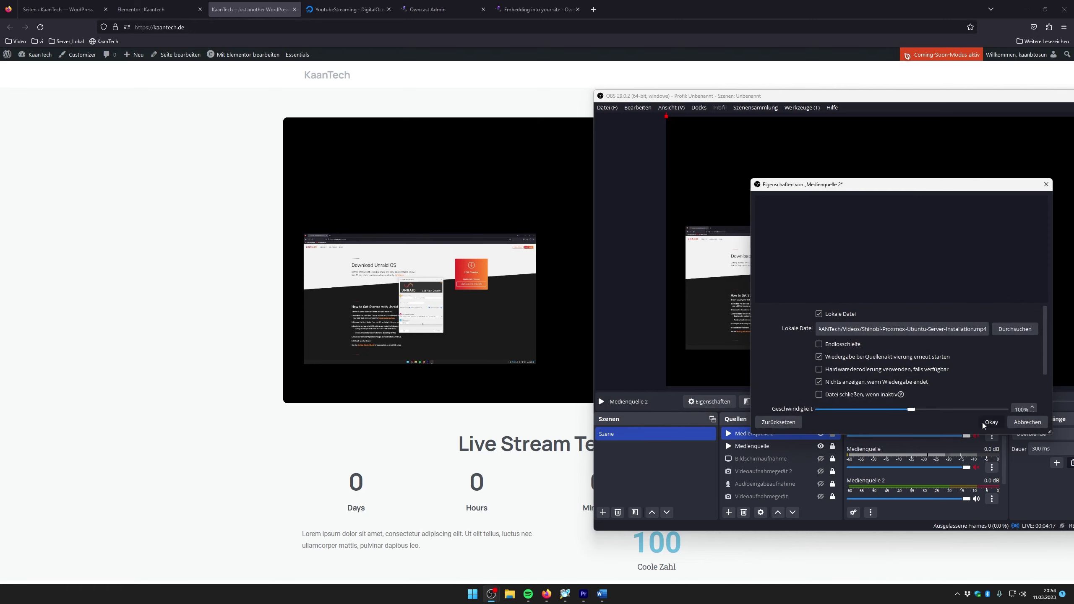
{"action": "left_click", "coordinate": [990, 421]}
Shrink Medienquelle 2 and move it lower in the preview, then return to the KaanTech page
{"action": "left_click_drag", "start_coordinate": [663, 259], "coordinate": [868, 145]}
{"action": "left_click_drag", "start_coordinate": [845, 96], "coordinate": [585, 87]}
{"action": "left_click_drag", "start_coordinate": [725, 208], "coordinate": [722, 283]}
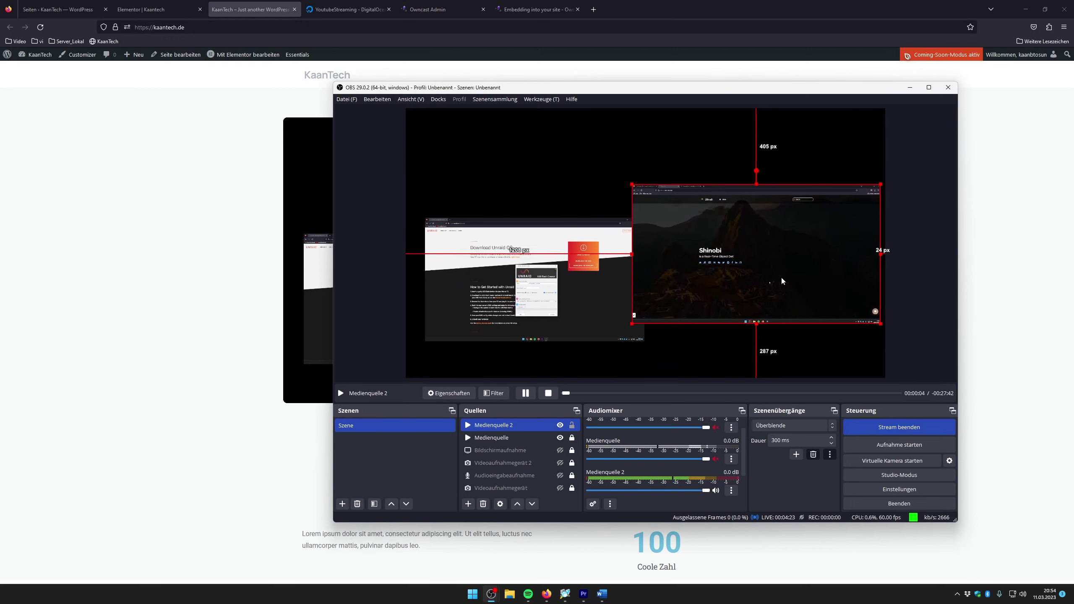
{"action": "left_click", "coordinate": [640, 352]}
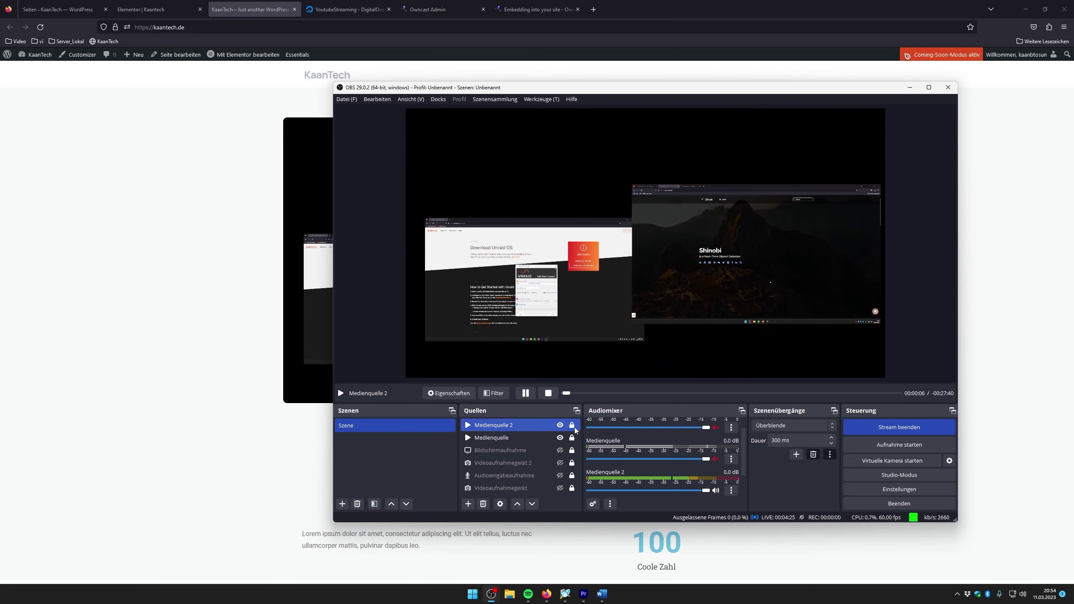
{"action": "left_click", "coordinate": [193, 152]}
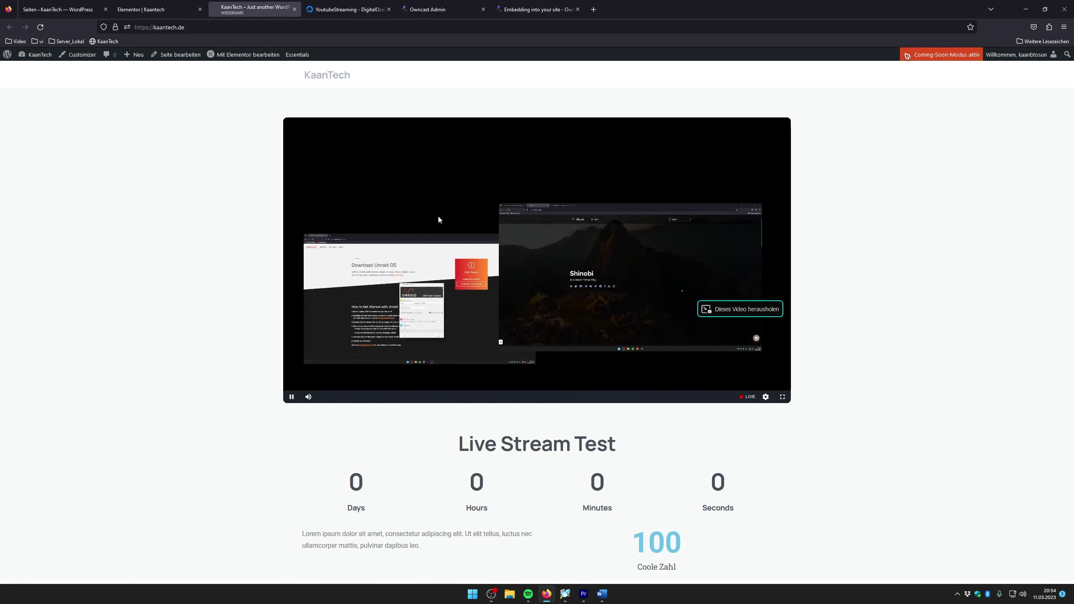
Mute Medienquelle 2 in the OBS Audiomixer and return to the KaanTech page in Firefox
{"action": "mouse_move", "coordinate": [489, 600]}
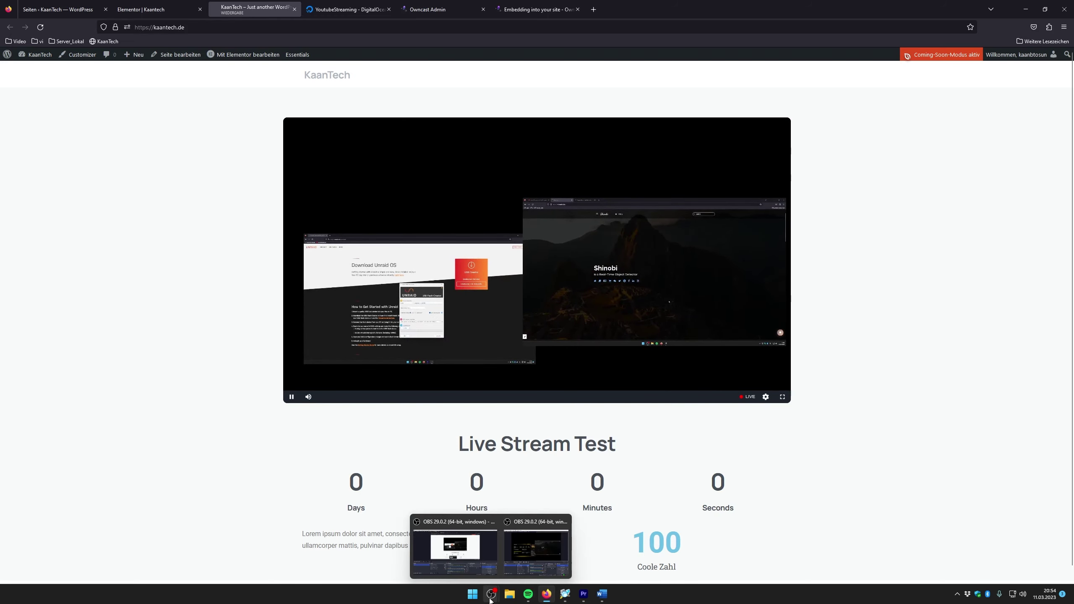
{"action": "left_click", "coordinate": [454, 550]}
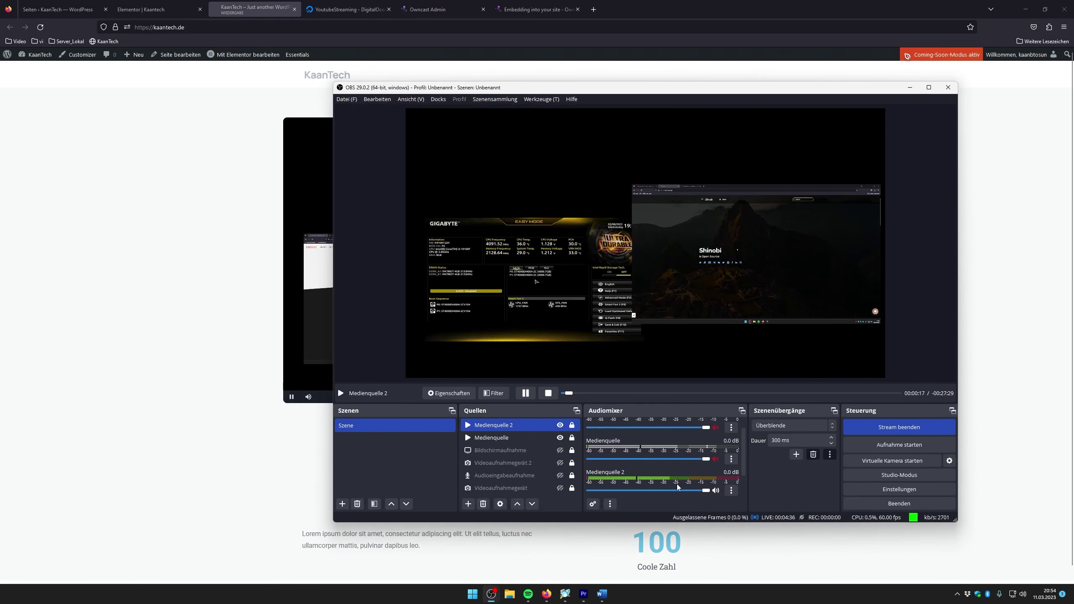
{"action": "left_click", "coordinate": [716, 491]}
{"action": "scroll", "coordinate": [660, 449], "scroll_direction": "up", "scroll_amount": 1}
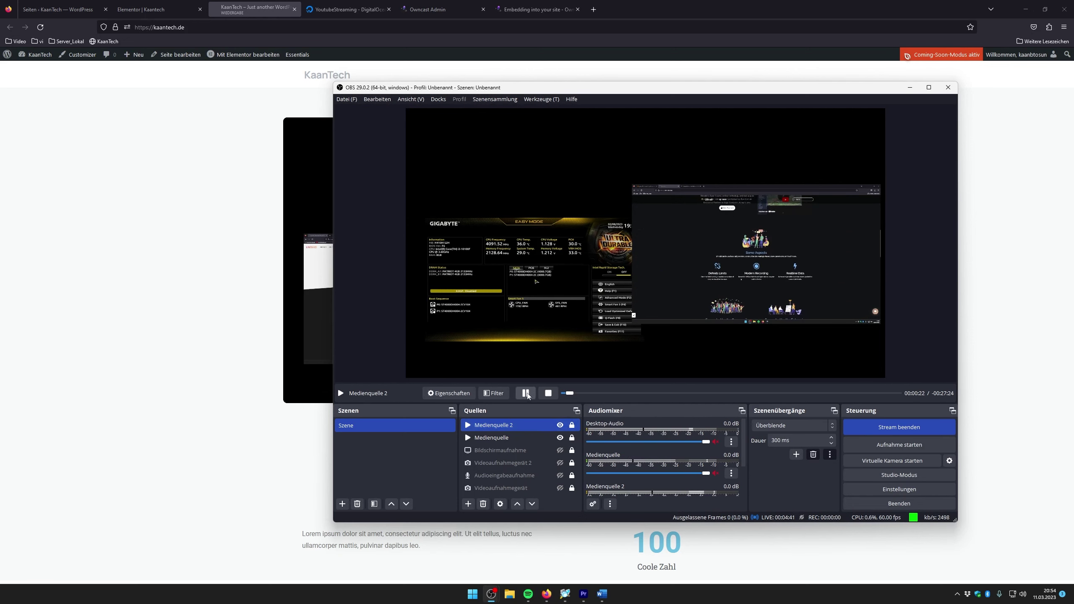
{"action": "left_click", "coordinate": [682, 393]}
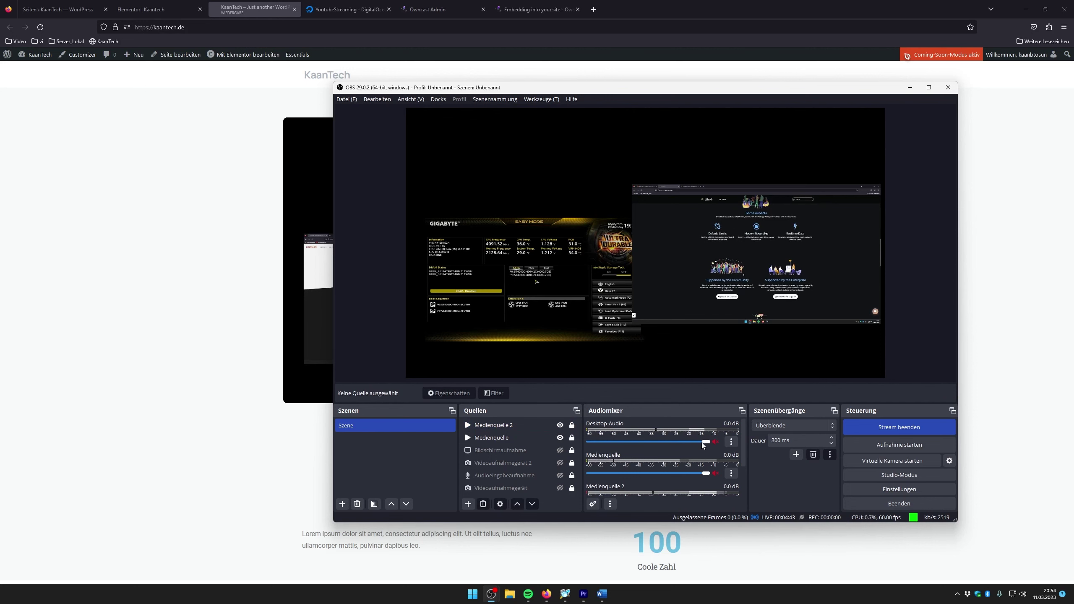
{"action": "left_click", "coordinate": [506, 425]}
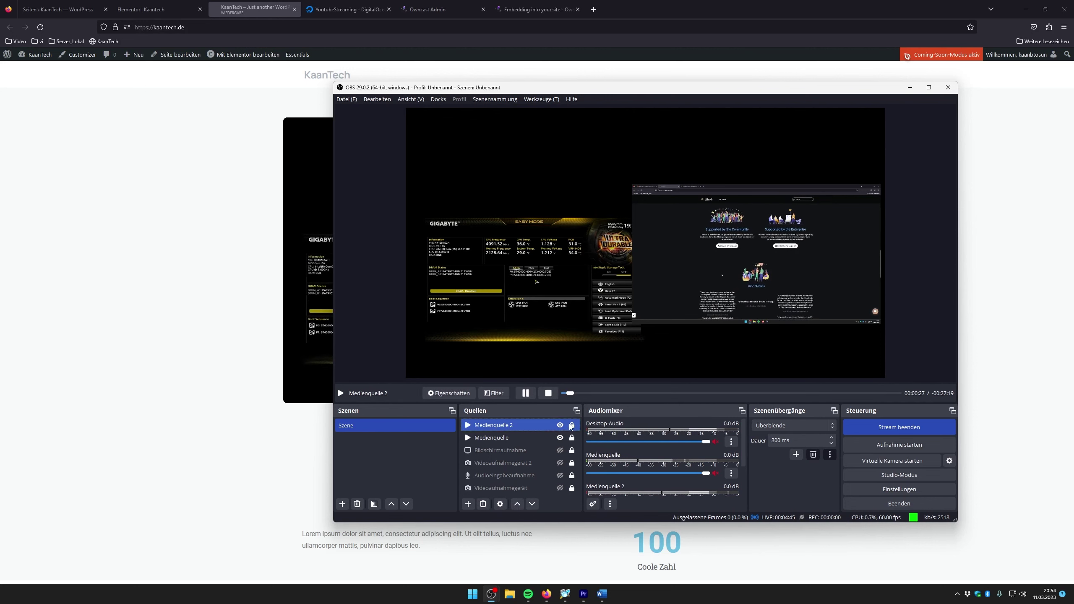
{"action": "scroll", "coordinate": [646, 444], "scroll_direction": "down", "scroll_amount": 2}
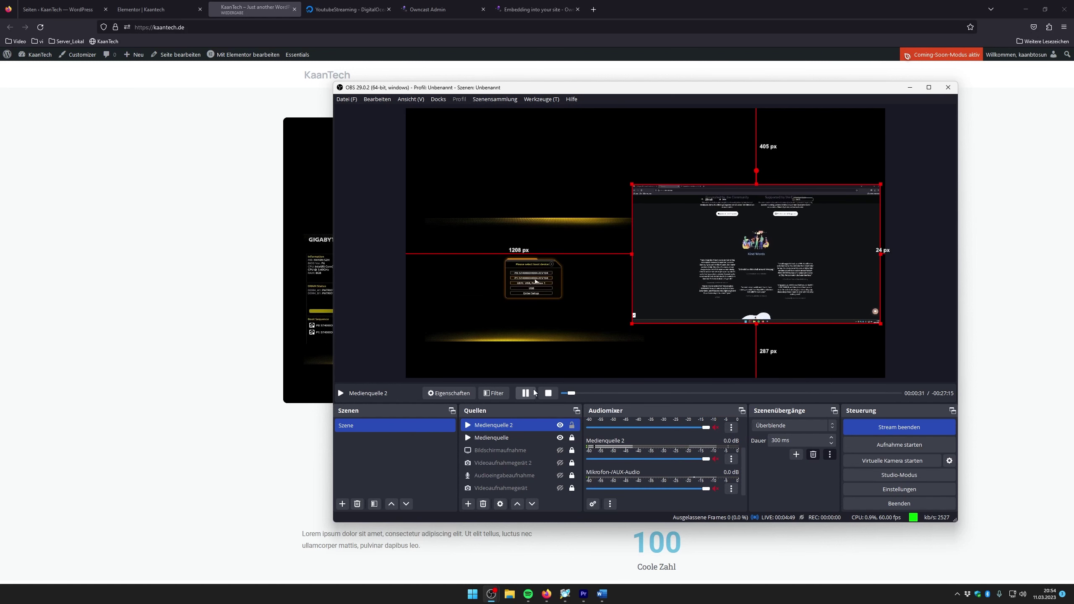
{"action": "scroll", "coordinate": [677, 441], "scroll_direction": "up", "scroll_amount": 2}
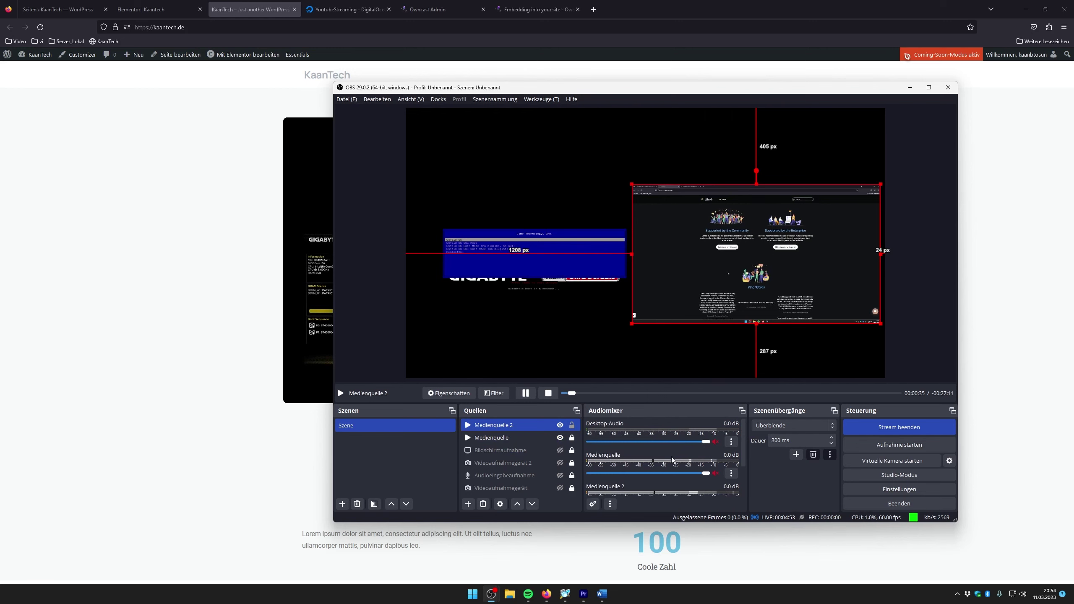
{"action": "scroll", "coordinate": [690, 478], "scroll_direction": "down", "scroll_amount": 2}
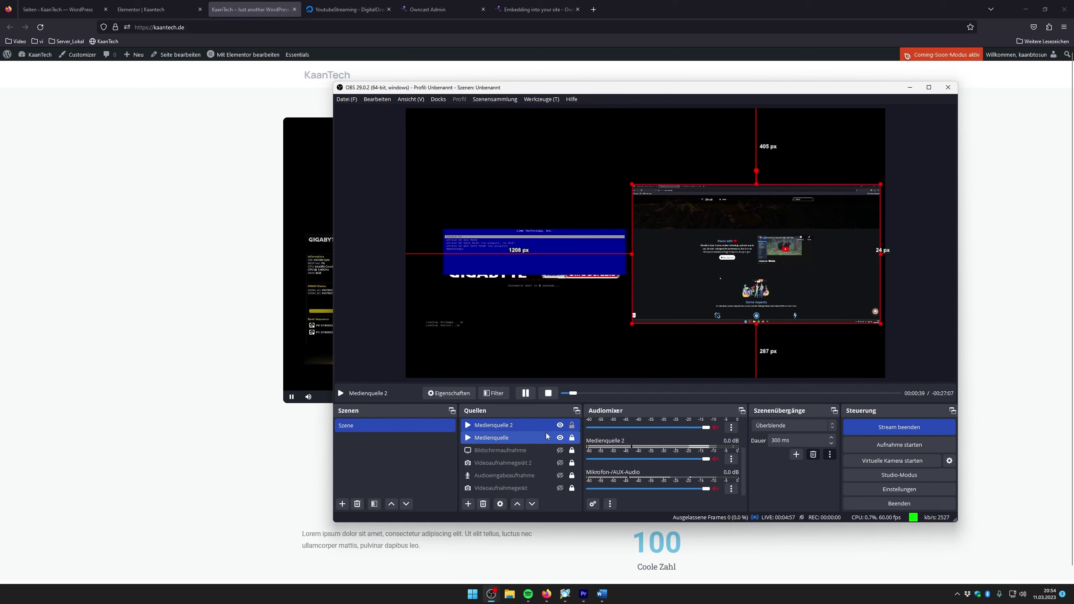
{"action": "left_click", "coordinate": [211, 364]}
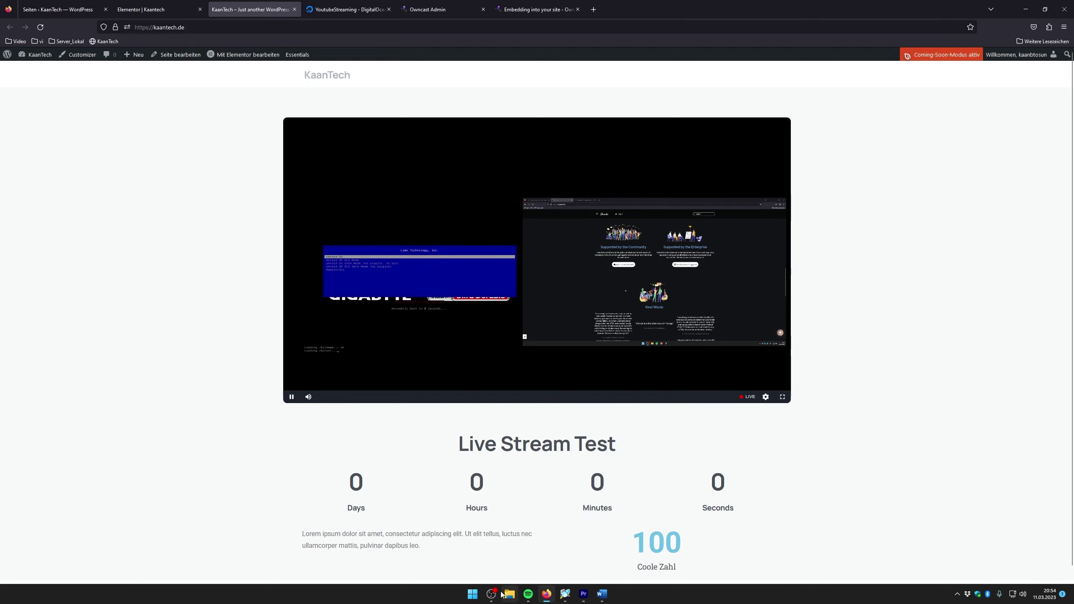
Bring OBS forward, switch to studio mode, stop the live stream and close OBS
{"action": "mouse_move", "coordinate": [565, 594]}
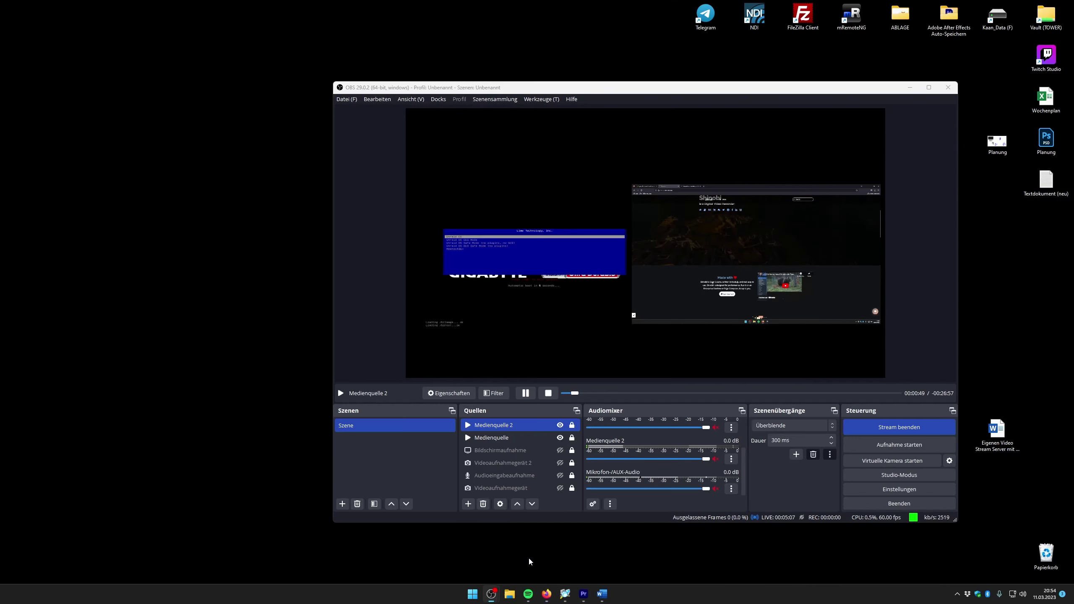
{"action": "left_click", "coordinate": [527, 558]}
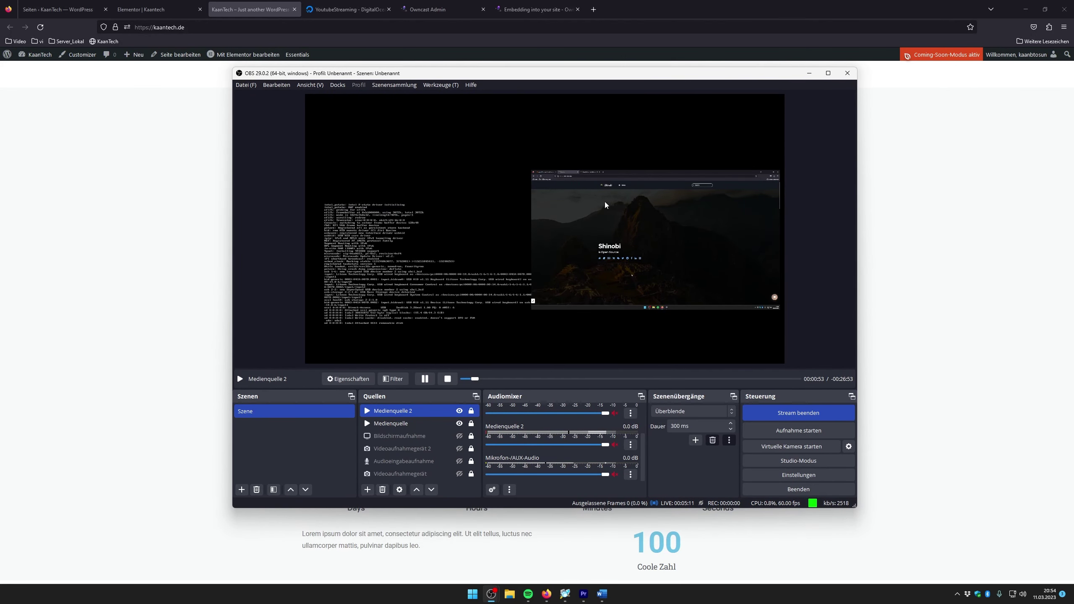
{"action": "left_click", "coordinate": [793, 464]}
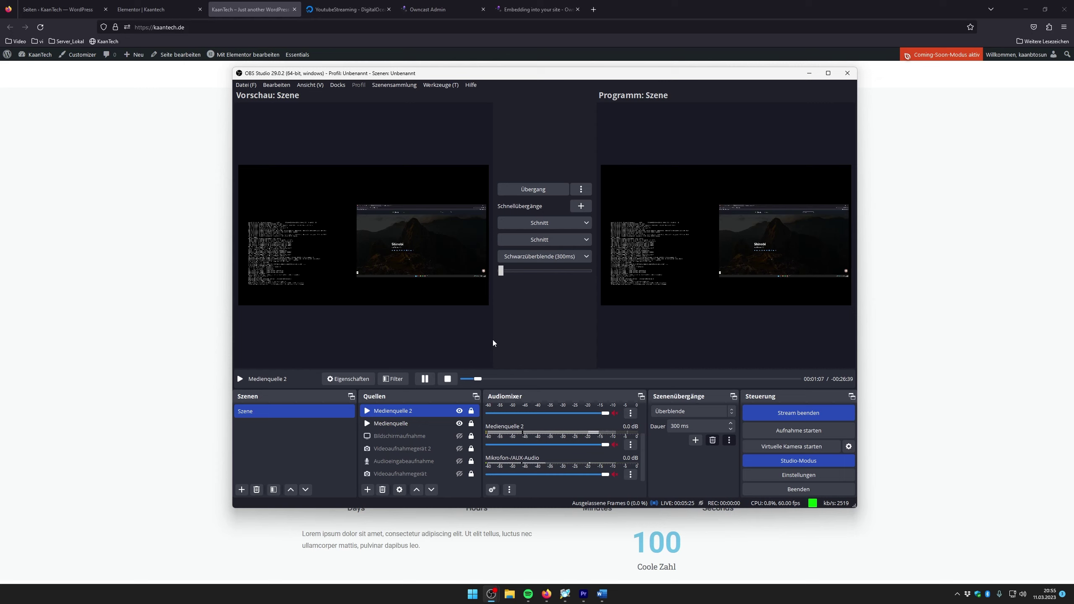
{"action": "left_click", "coordinate": [798, 412]}
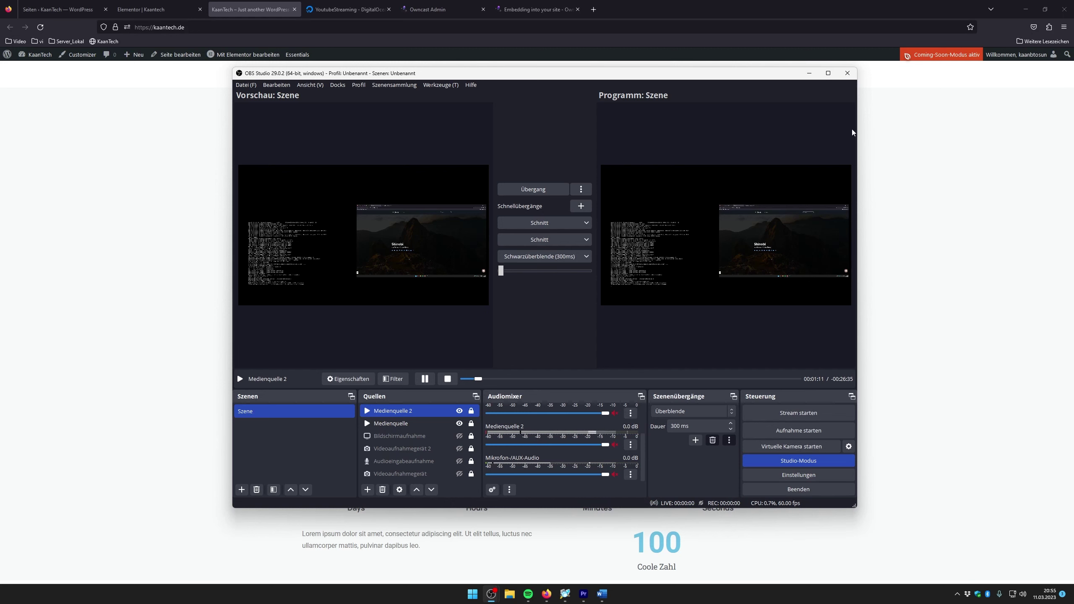
{"action": "left_click", "coordinate": [839, 78]}
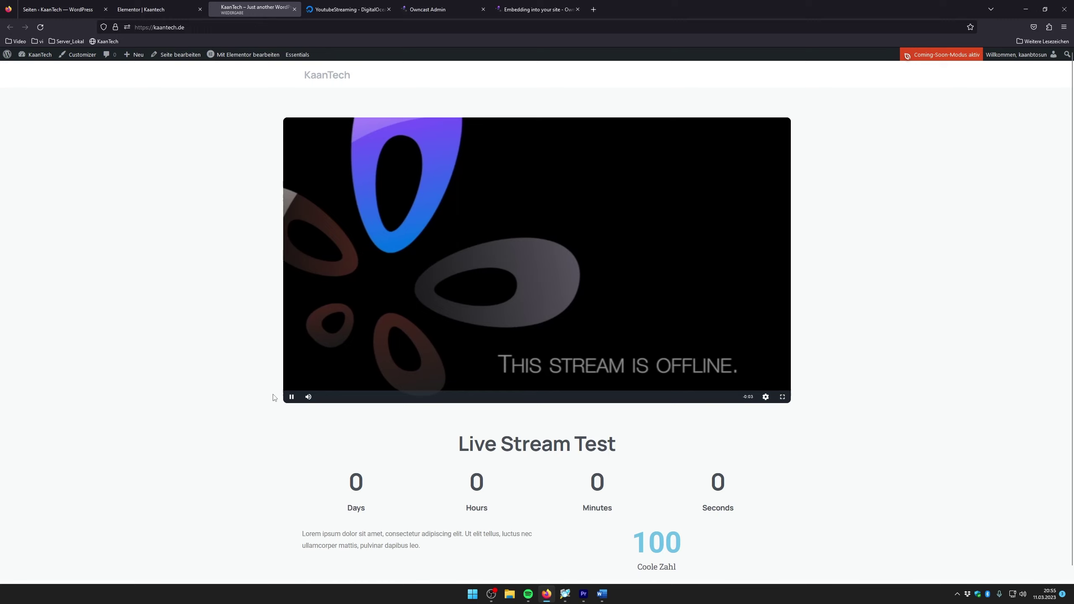
Pause the offline player on the KaanTech page and switch to the 'Eigenen Video Stream Server' Word outline
{"action": "left_click", "coordinate": [291, 397]}
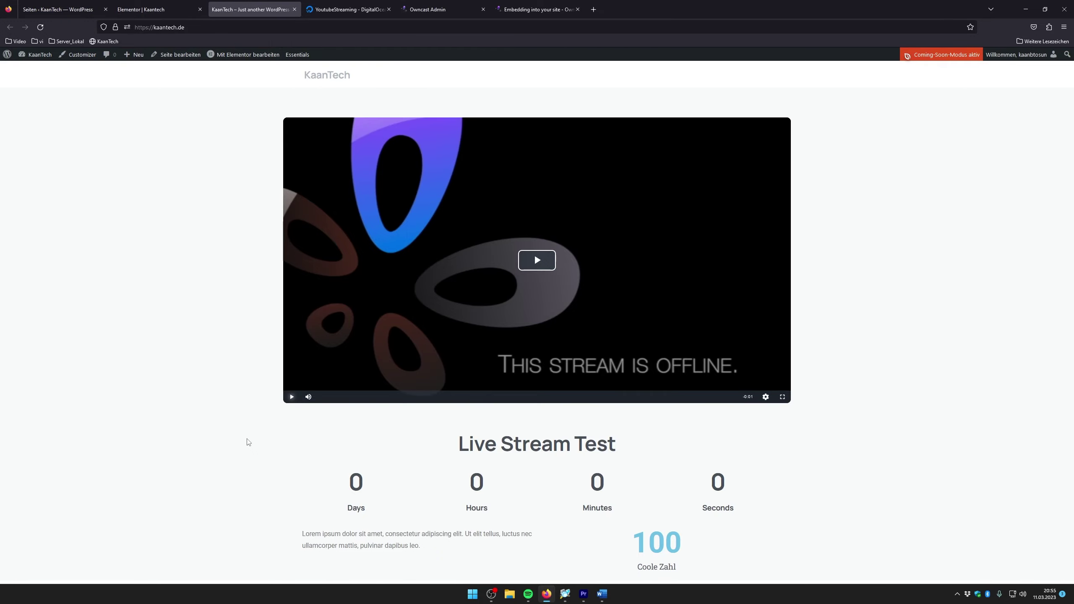
{"action": "left_click", "coordinate": [601, 597]}
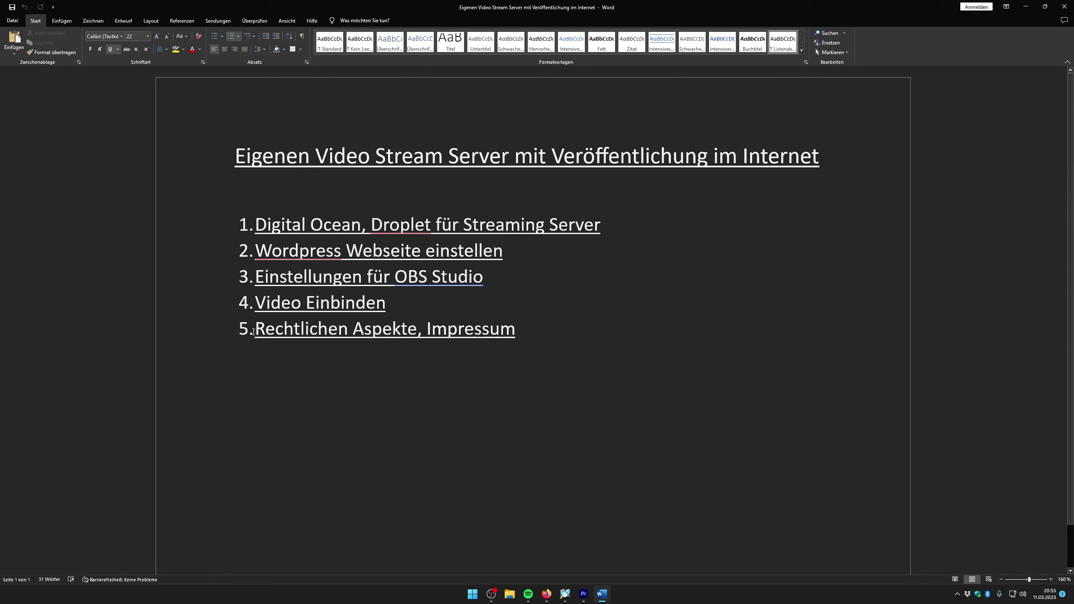
Indent the five-point numbered list slightly to the right in Word, then return to Firefox
{"action": "left_click_drag", "start_coordinate": [253, 332], "coordinate": [406, 331]}
{"action": "left_click_drag", "start_coordinate": [247, 329], "coordinate": [259, 329]}
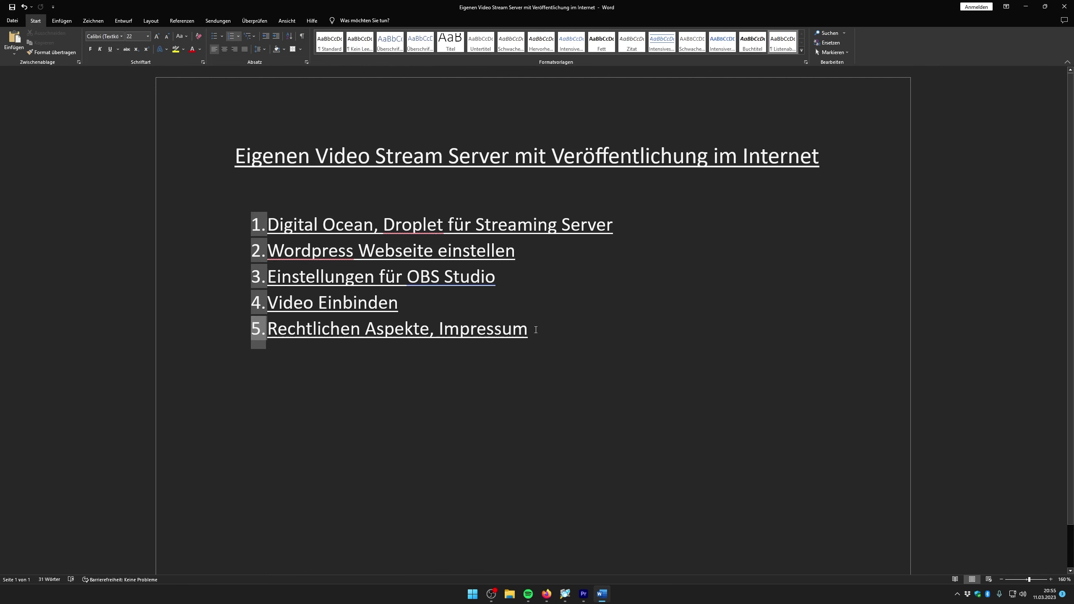
{"action": "left_click_drag", "start_coordinate": [530, 330], "coordinate": [267, 330]}
{"action": "left_click", "coordinate": [399, 389]}
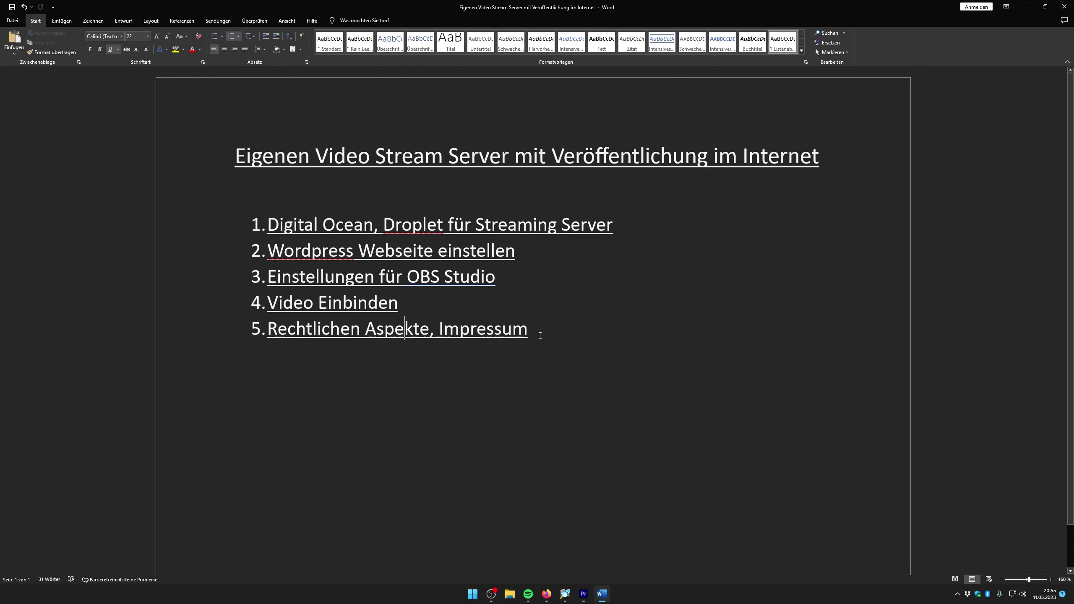
{"action": "mouse_move", "coordinate": [332, 341]}
{"action": "left_mouse_down"}
{"action": "mouse_move", "coordinate": [491, 340]}
{"action": "mouse_move", "coordinate": [426, 339]}
{"action": "mouse_move", "coordinate": [444, 344]}
{"action": "left_mouse_up"}
{"action": "left_click", "coordinate": [444, 345]}
{"action": "left_click", "coordinate": [545, 594]}
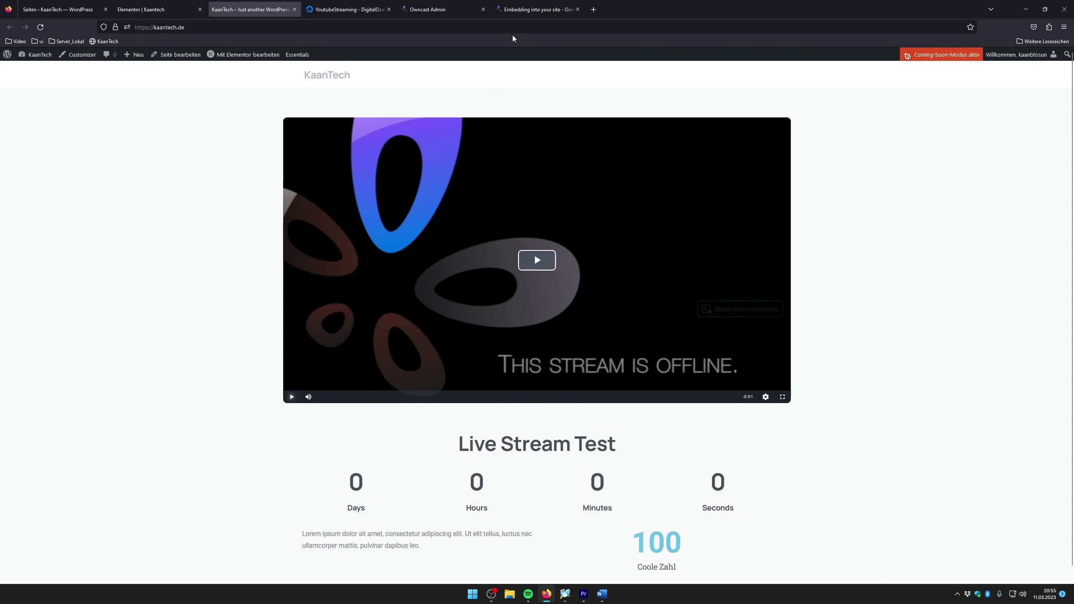
Search for 'erecht' in a new tab and open the eRecht24 website from the results
{"action": "left_click", "coordinate": [593, 9]}
{"action": "type", "text": "erecht"}
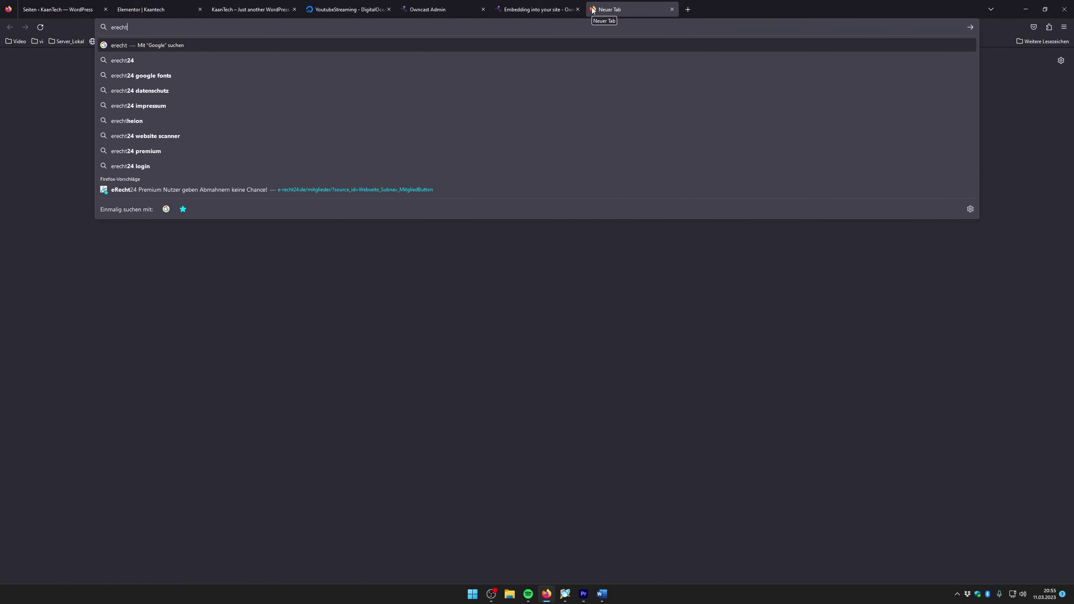
{"action": "key", "text": "Return"}
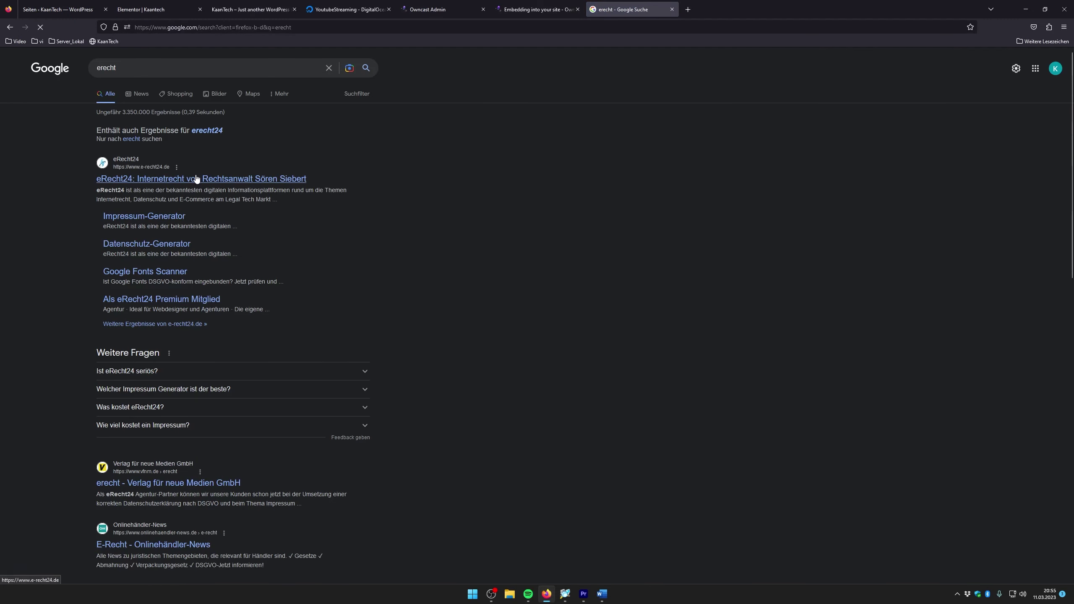
{"action": "left_click", "coordinate": [214, 181]}
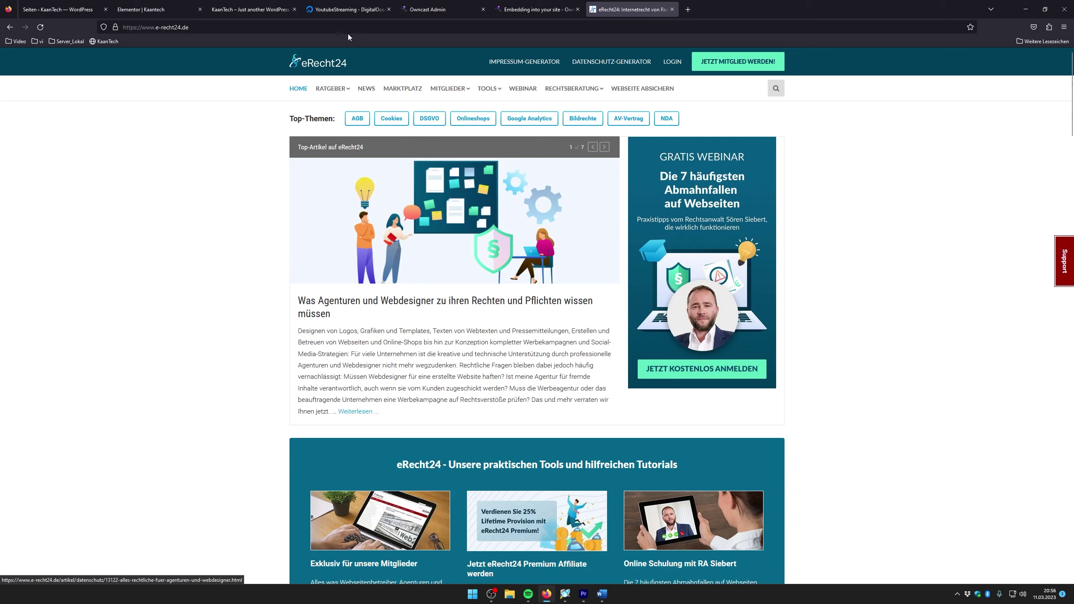
Scroll down the eRecht24 homepage to its Impressum article
{"action": "scroll", "coordinate": [395, 332], "scroll_direction": "down", "scroll_amount": 1}
{"action": "scroll", "coordinate": [399, 325], "scroll_direction": "down", "scroll_amount": 10}
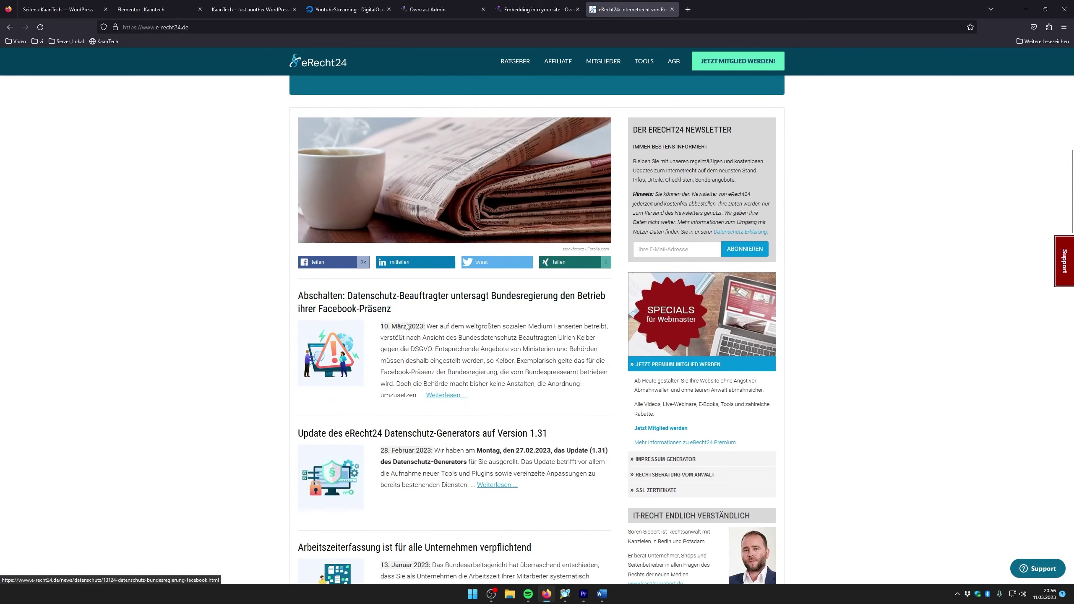
{"action": "scroll", "coordinate": [406, 324], "scroll_direction": "up", "scroll_amount": 10}
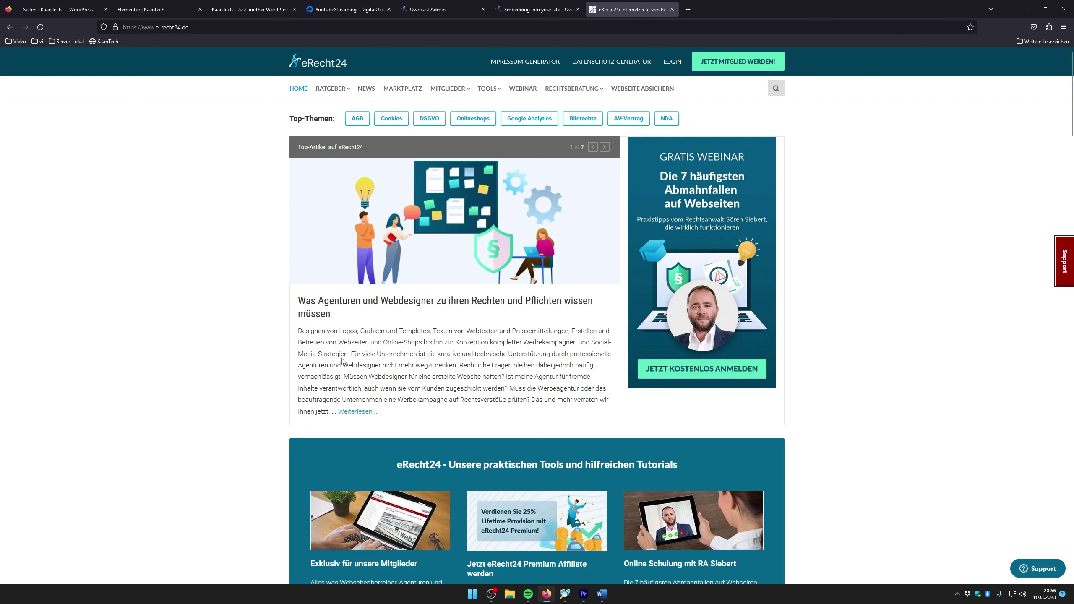
{"action": "mouse_move", "coordinate": [334, 97]}
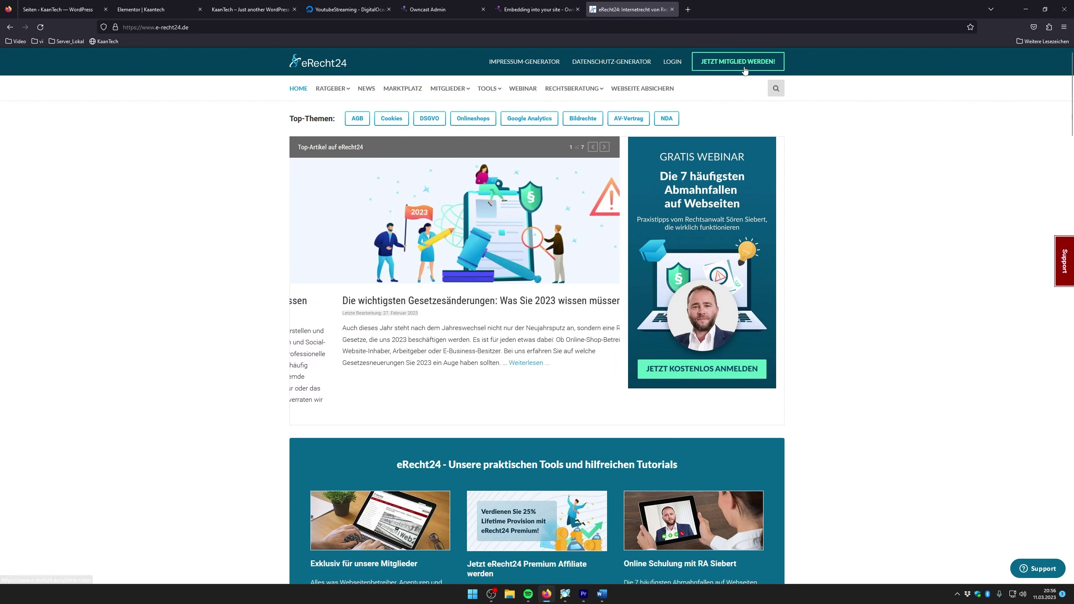
{"action": "mouse_move", "coordinate": [470, 86]}
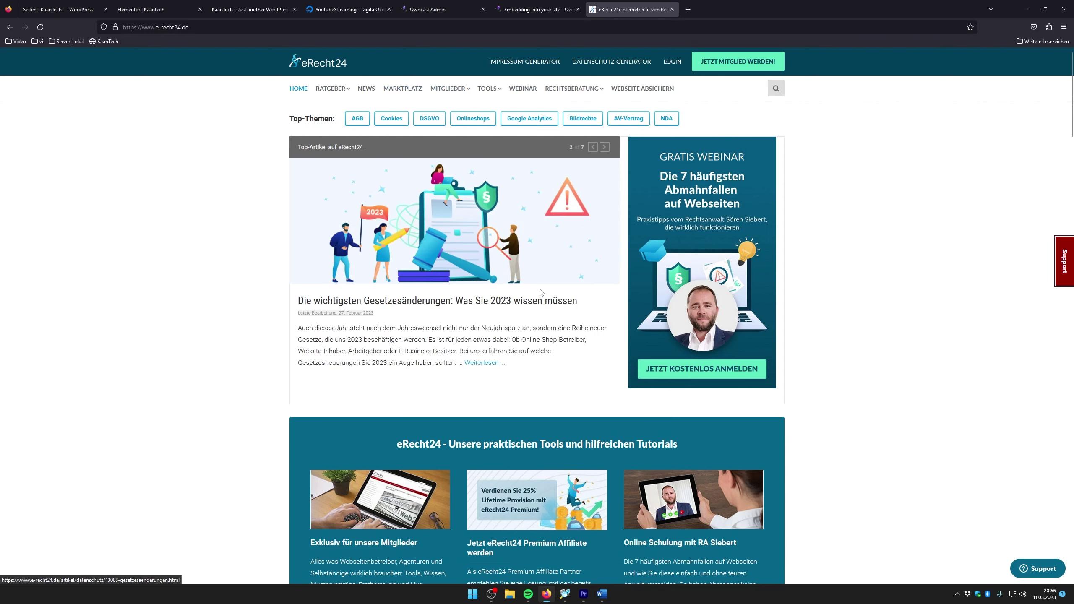
{"action": "scroll", "coordinate": [532, 283], "scroll_direction": "down", "scroll_amount": 5}
{"action": "scroll", "coordinate": [341, 367], "scroll_direction": "down", "scroll_amount": 15}
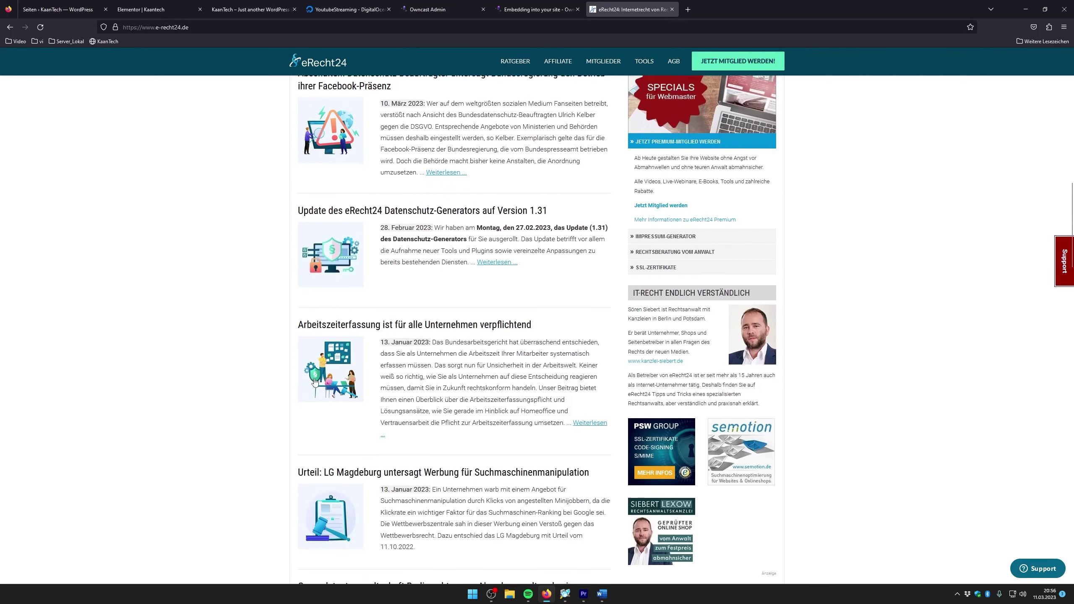
{"action": "scroll", "coordinate": [341, 368], "scroll_direction": "down", "scroll_amount": 5}
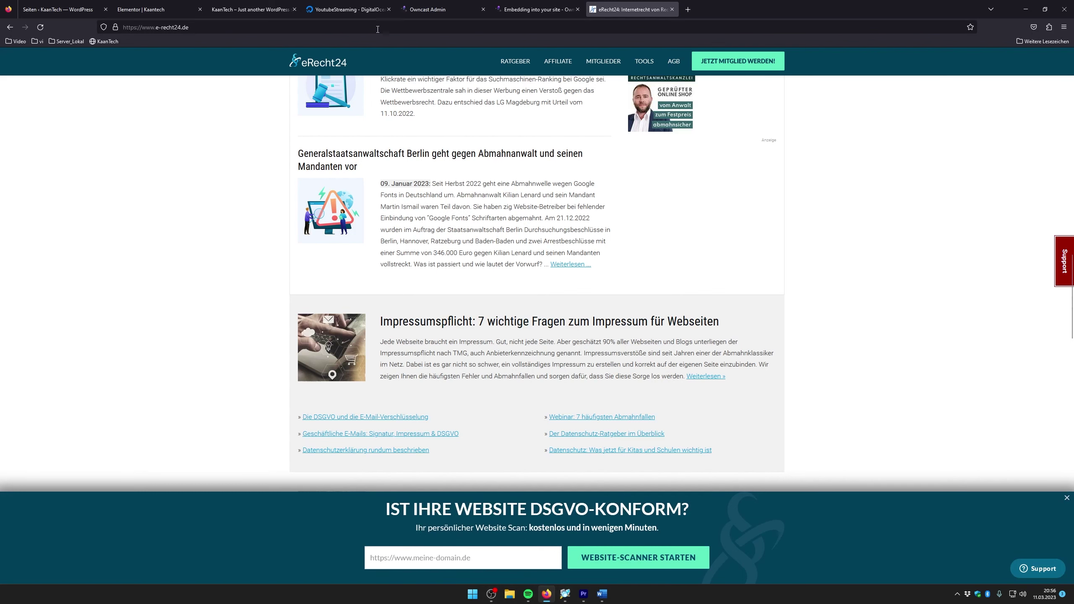
On the DigitalOcean page, rename the YoutubeStreaming droplet and confirm the name
{"action": "left_click", "coordinate": [345, 9]}
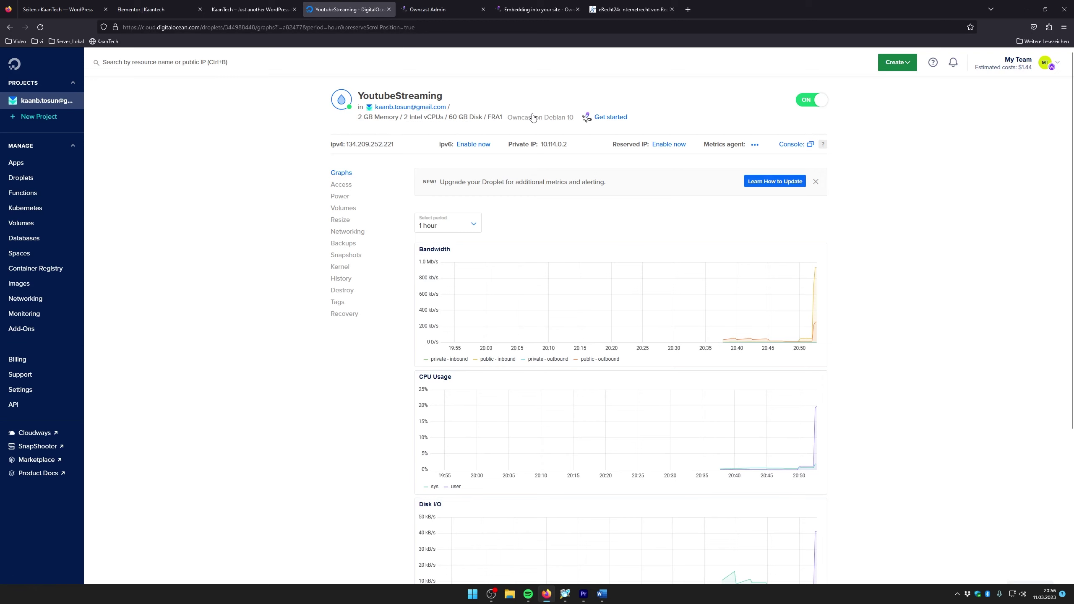
{"action": "left_click", "coordinate": [504, 117]}
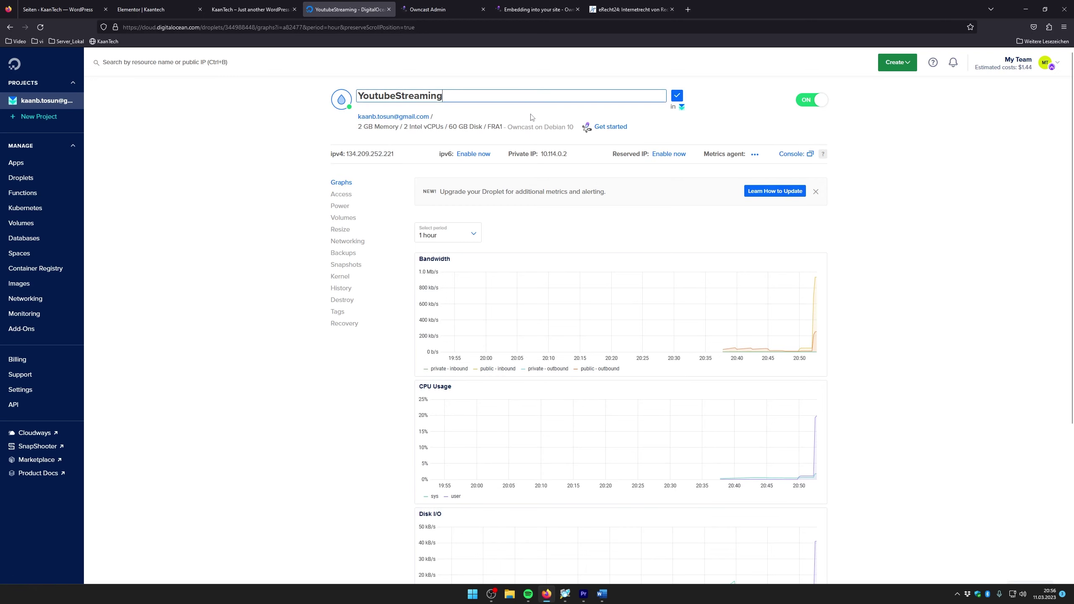
{"action": "left_click", "coordinate": [676, 98]}
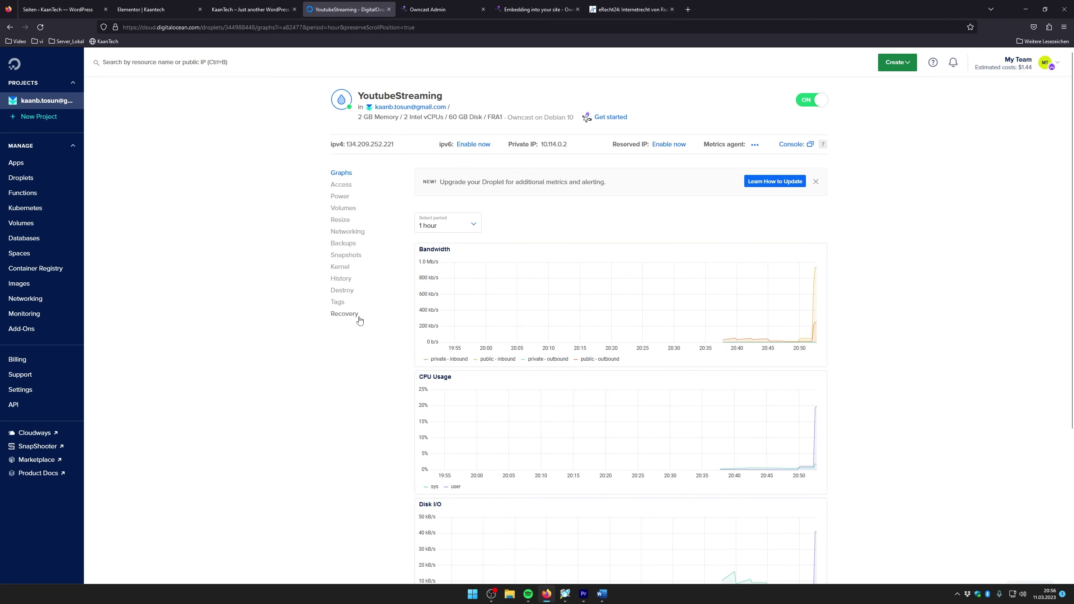
Review the droplet's Destroy, Graphs and Power options and highlight the billing warning and destroy advice
{"action": "left_click", "coordinate": [342, 291]}
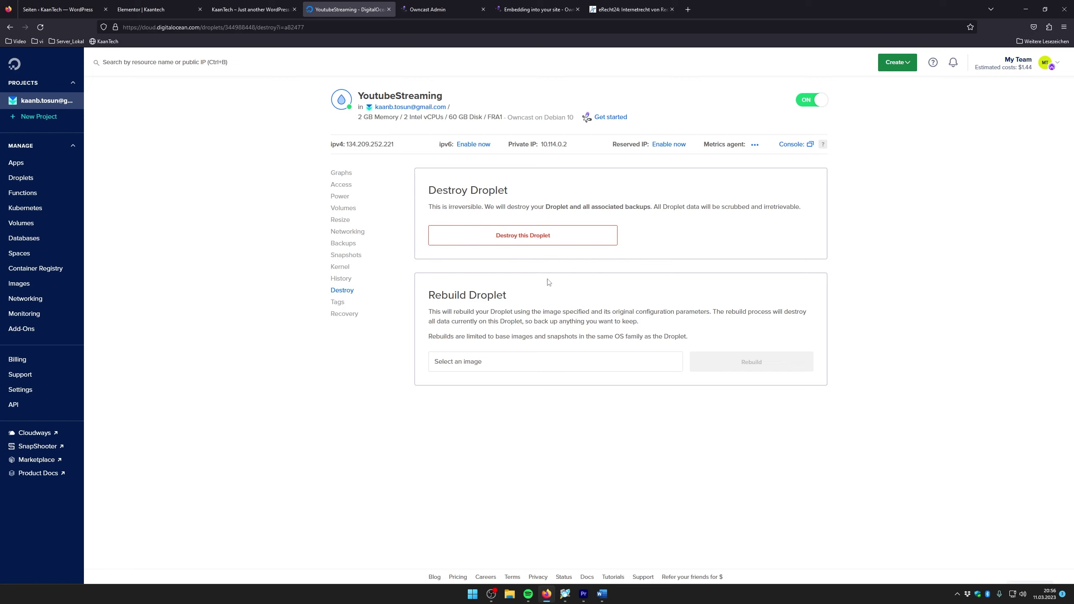
{"action": "left_click", "coordinate": [344, 173]}
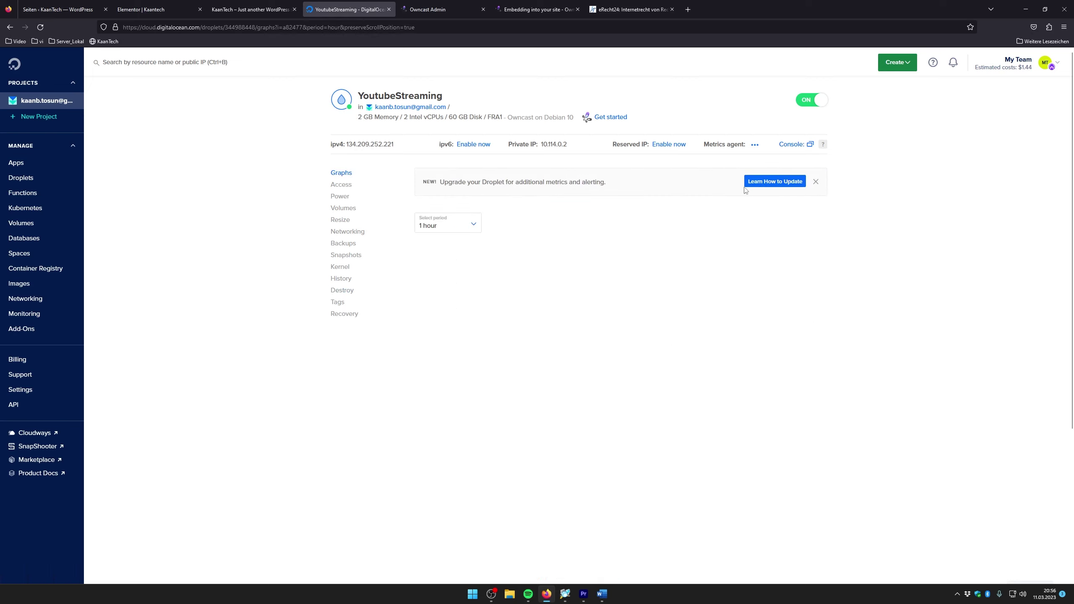
{"action": "left_click", "coordinate": [338, 197]}
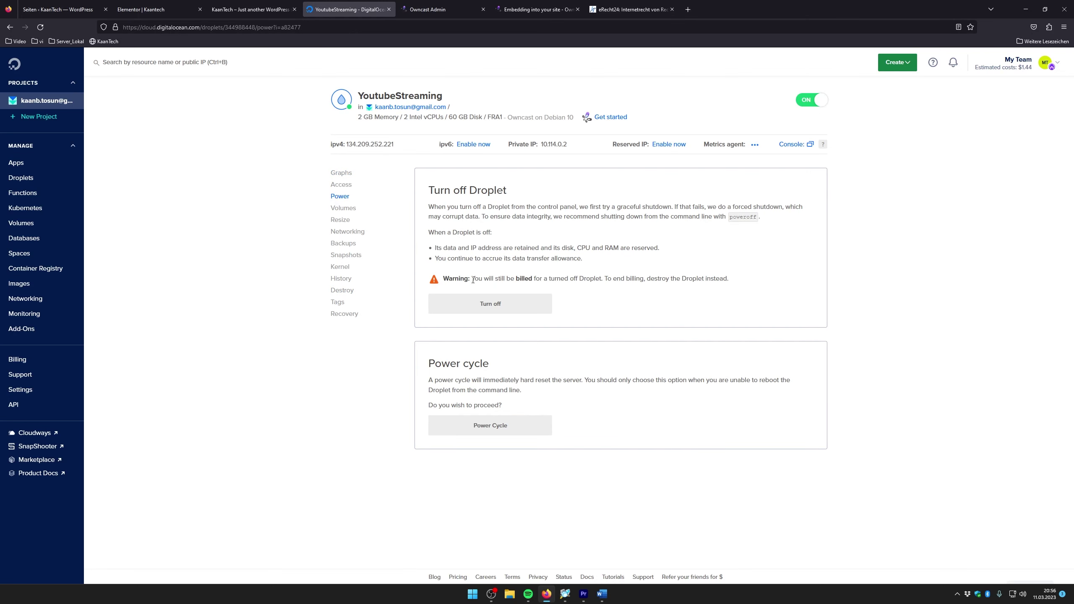
{"action": "left_click_drag", "start_coordinate": [471, 279], "coordinate": [600, 279]}
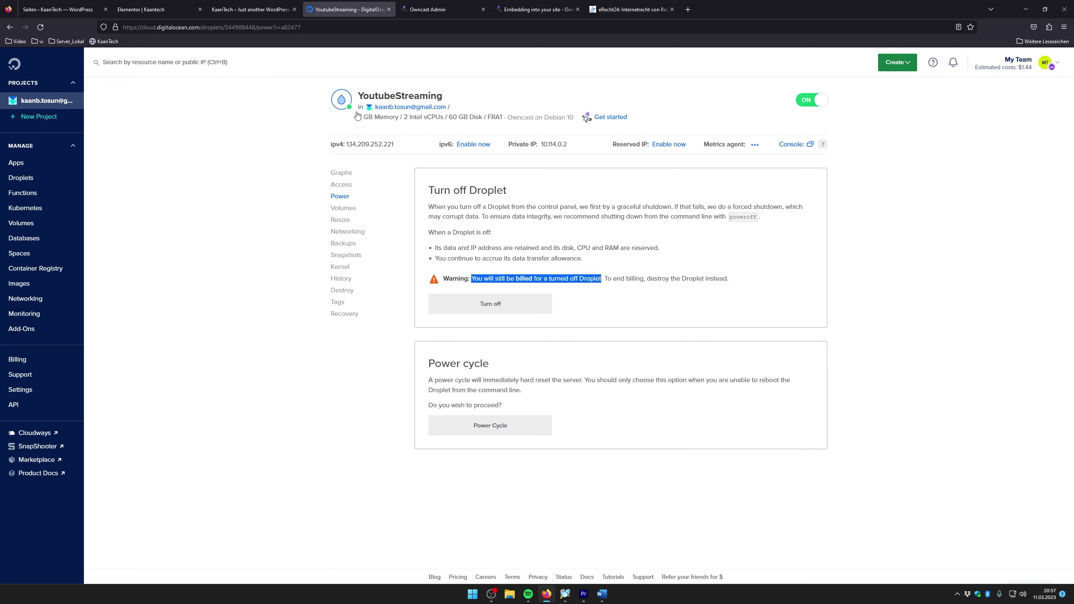
{"action": "double_click", "coordinate": [652, 280]}
{"action": "left_click", "coordinate": [666, 292]}
{"action": "left_click_drag", "start_coordinate": [647, 280], "coordinate": [739, 285]}
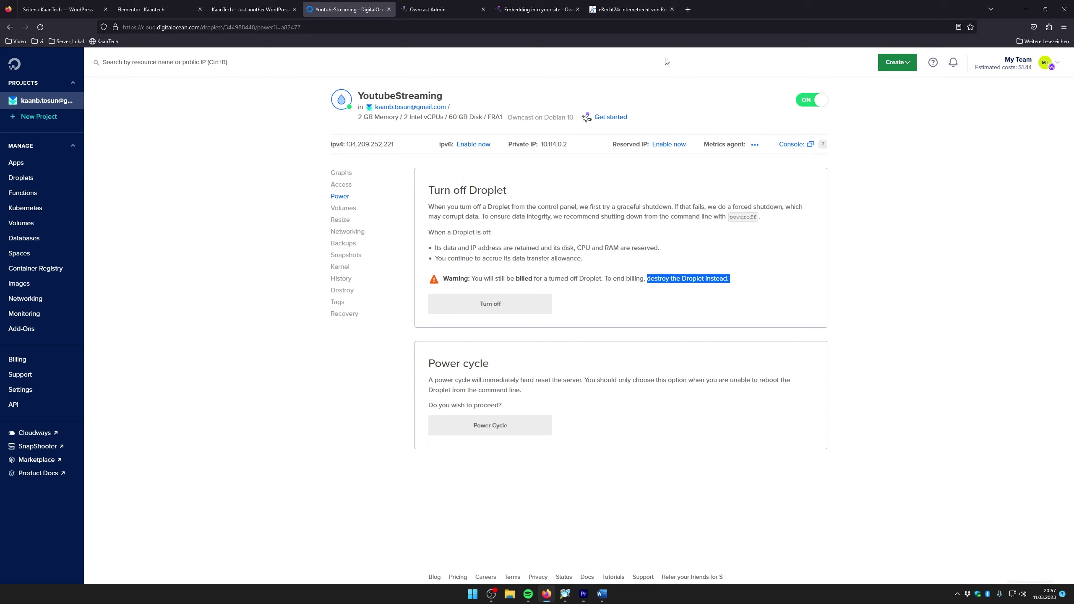
Go to strato.de in a new tab, accept cookies and open Dedicated Server Linux
{"action": "left_click", "coordinate": [687, 9]}
{"action": "type", "text": "strato.de/"}
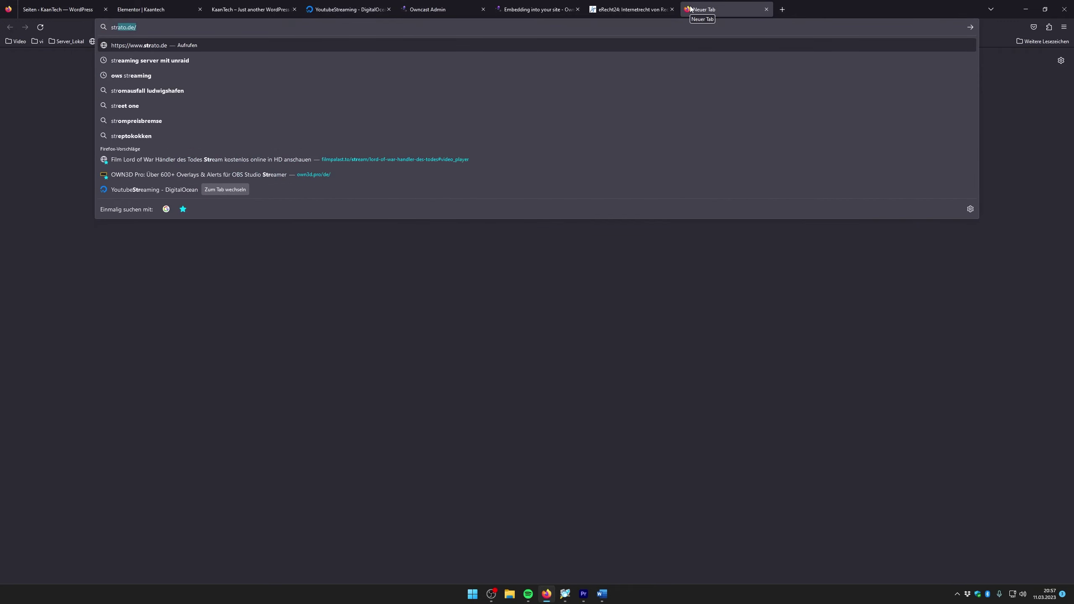
{"action": "left_click", "coordinate": [170, 45]}
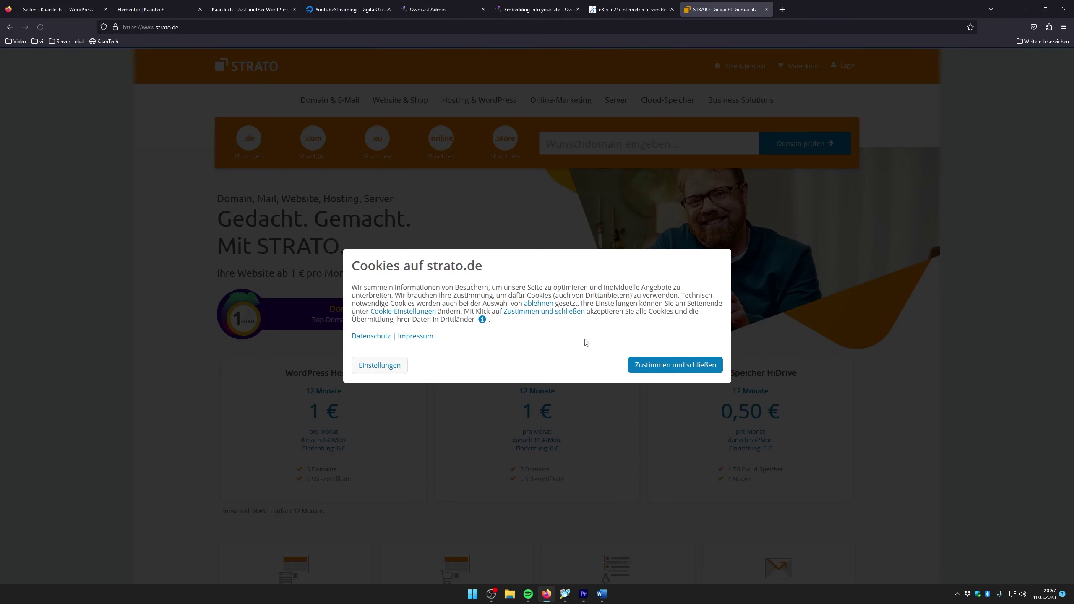
{"action": "left_click", "coordinate": [675, 365]}
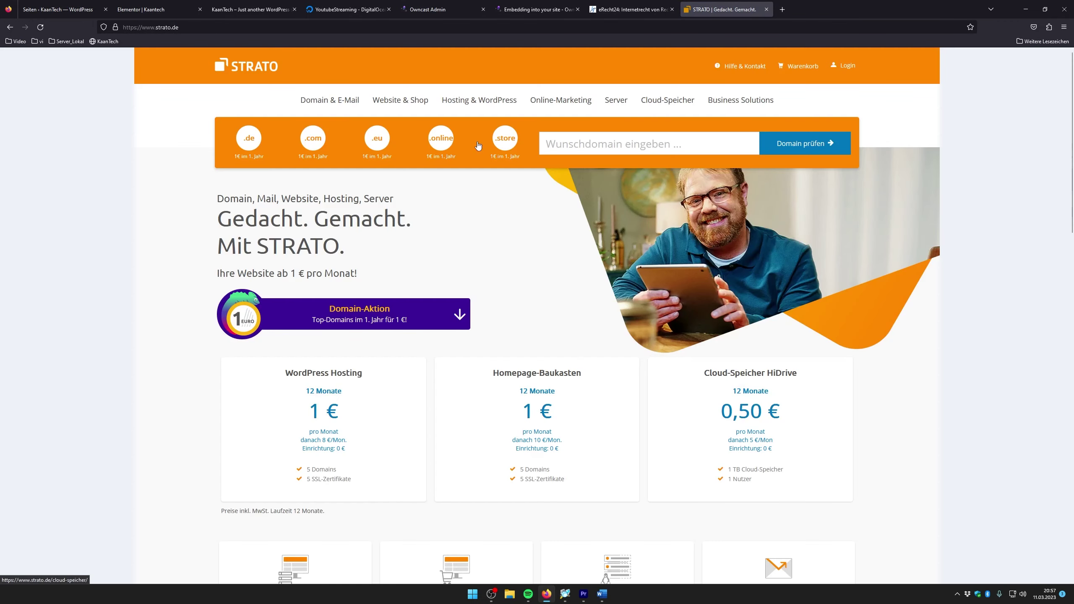
{"action": "mouse_move", "coordinate": [616, 103]}
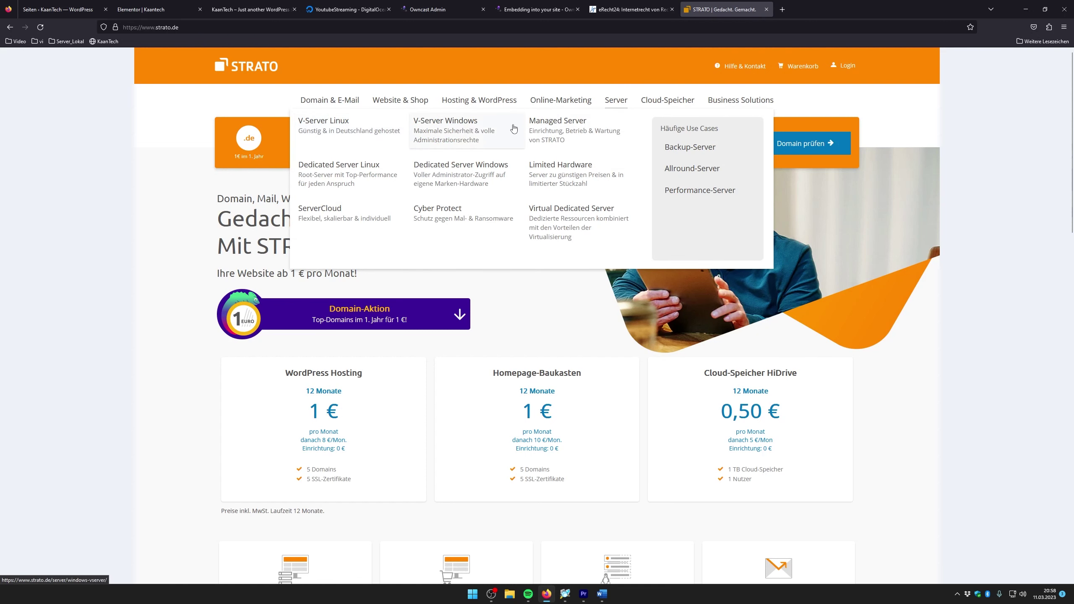
{"action": "left_click", "coordinate": [374, 175]}
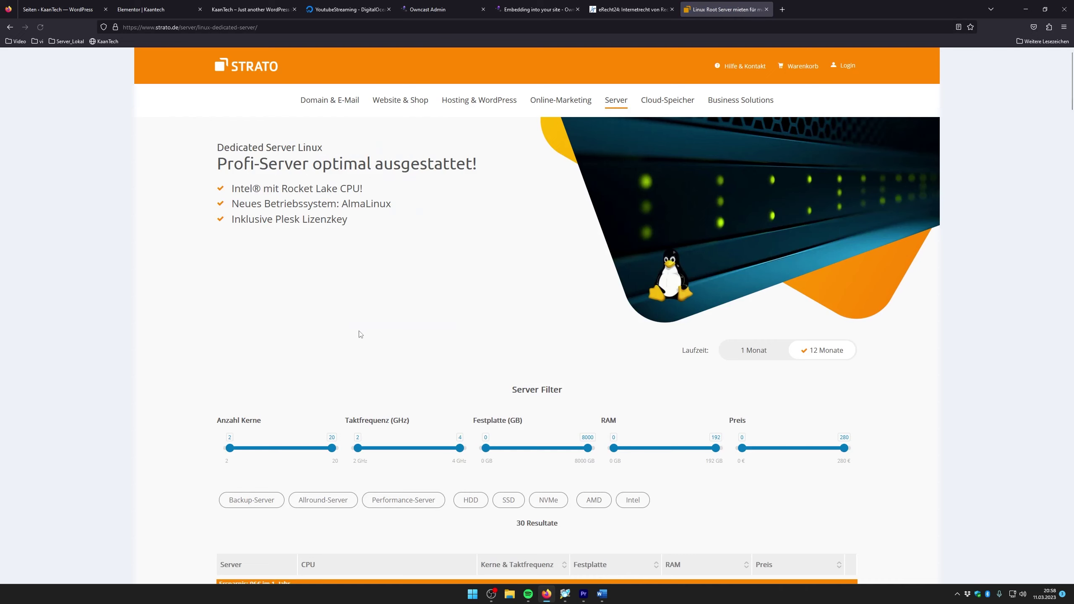
Scroll through the Linux server offers and expand the D720 SSD plan prices
{"action": "scroll", "coordinate": [444, 217], "scroll_direction": "down", "scroll_amount": 5}
{"action": "scroll", "coordinate": [444, 217], "scroll_direction": "down", "scroll_amount": 3}
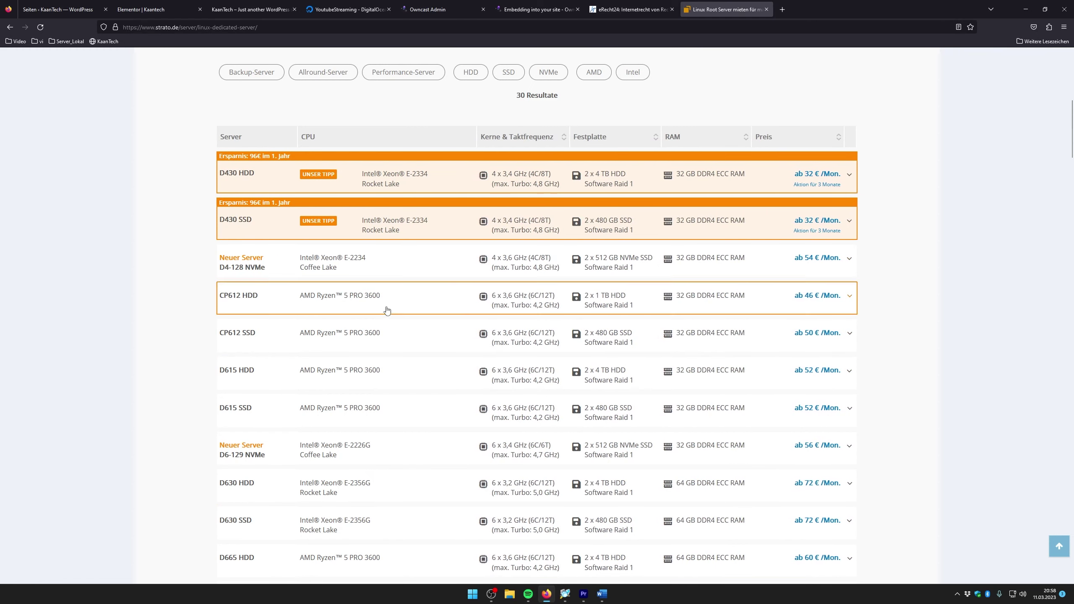
{"action": "scroll", "coordinate": [508, 321], "scroll_direction": "down", "scroll_amount": 1}
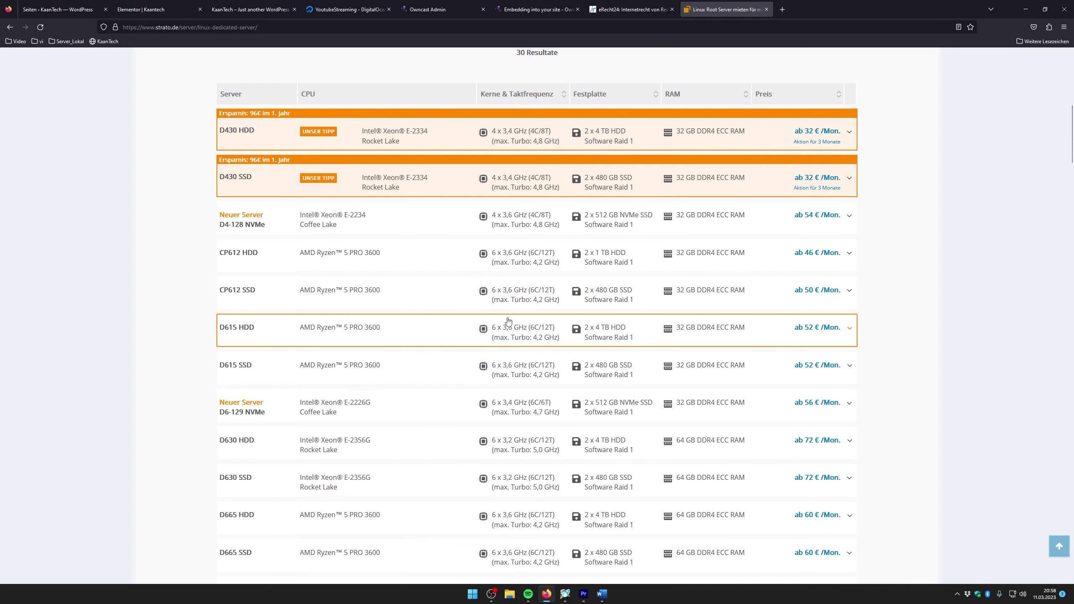
{"action": "scroll", "coordinate": [488, 308], "scroll_direction": "down", "scroll_amount": 1}
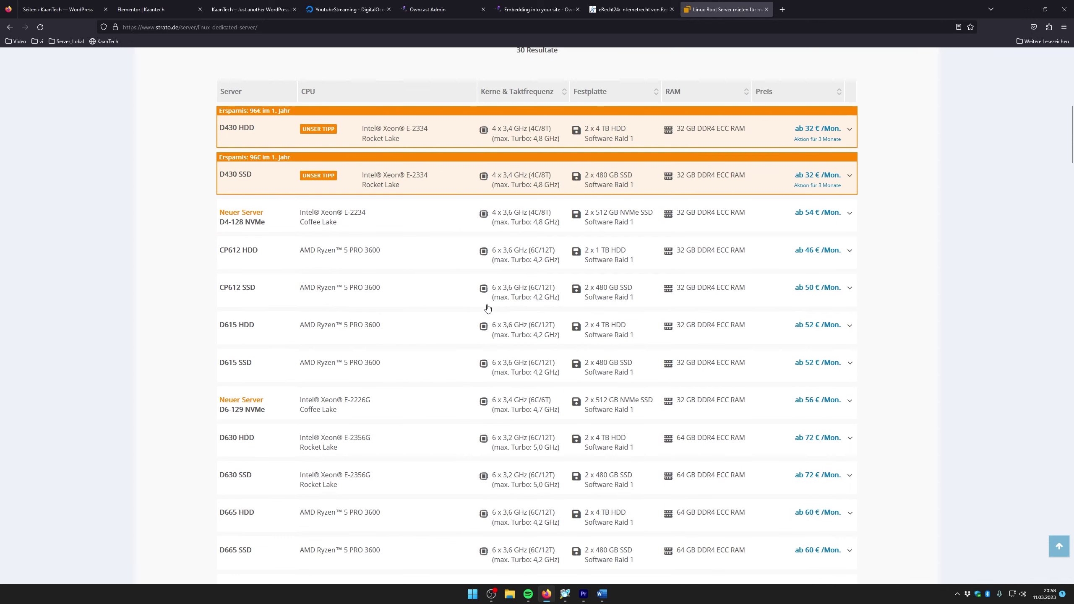
{"action": "scroll", "coordinate": [488, 308], "scroll_direction": "down", "scroll_amount": 6}
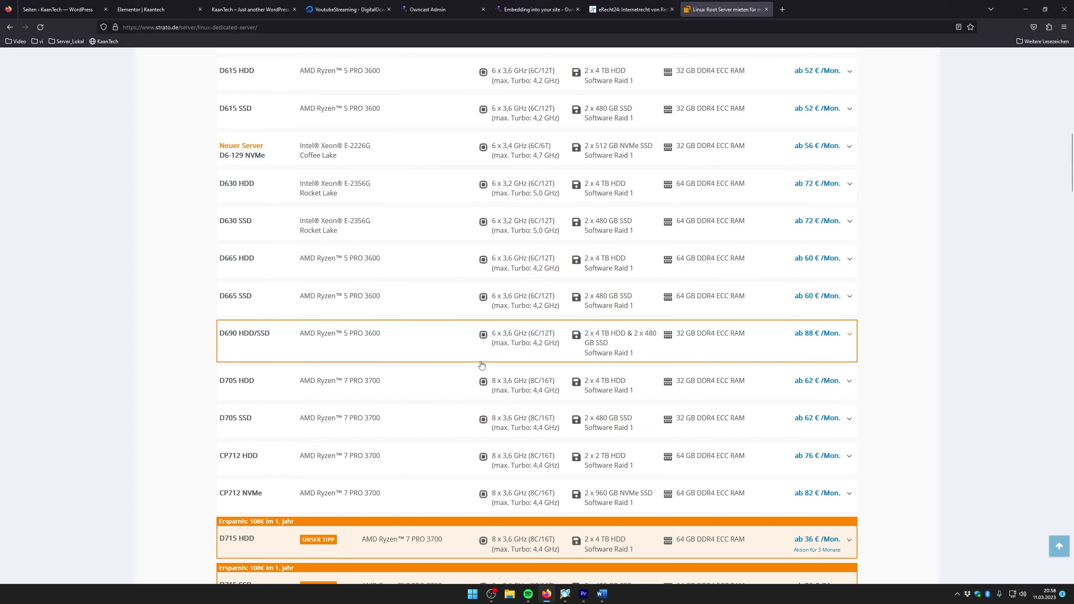
{"action": "scroll", "coordinate": [482, 365], "scroll_direction": "up", "scroll_amount": 5}
{"action": "scroll", "coordinate": [593, 325], "scroll_direction": "down", "scroll_amount": 7}
{"action": "scroll", "coordinate": [593, 325], "scroll_direction": "down", "scroll_amount": 4}
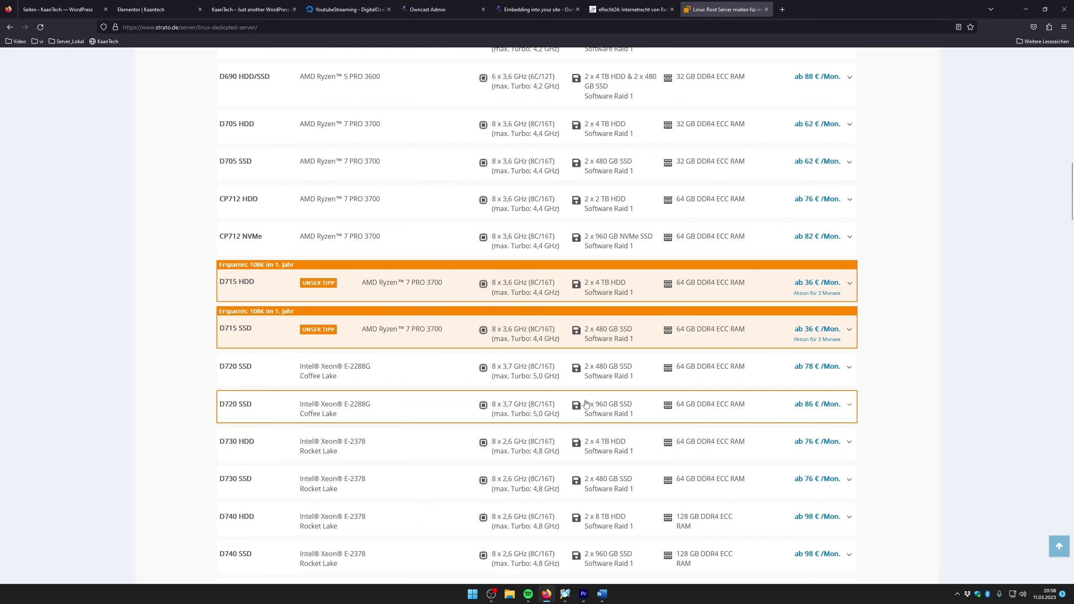
{"action": "left_click", "coordinate": [726, 373]}
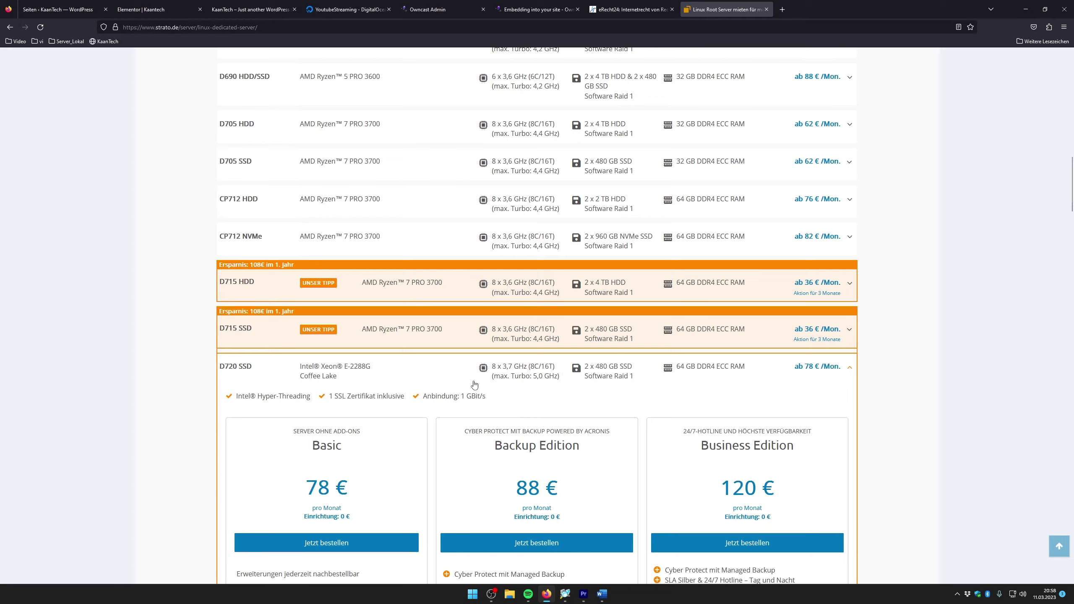
{"action": "scroll", "coordinate": [477, 398], "scroll_direction": "down", "scroll_amount": 4}
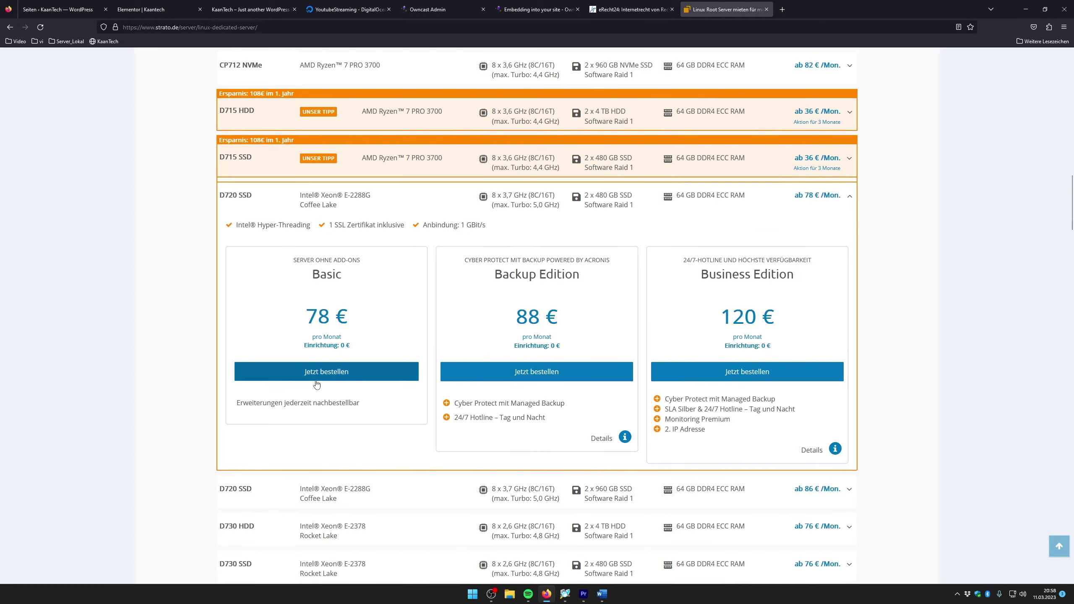
{"action": "scroll", "coordinate": [313, 380], "scroll_direction": "down", "scroll_amount": 6}
{"action": "scroll", "coordinate": [427, 192], "scroll_direction": "up", "scroll_amount": 20}
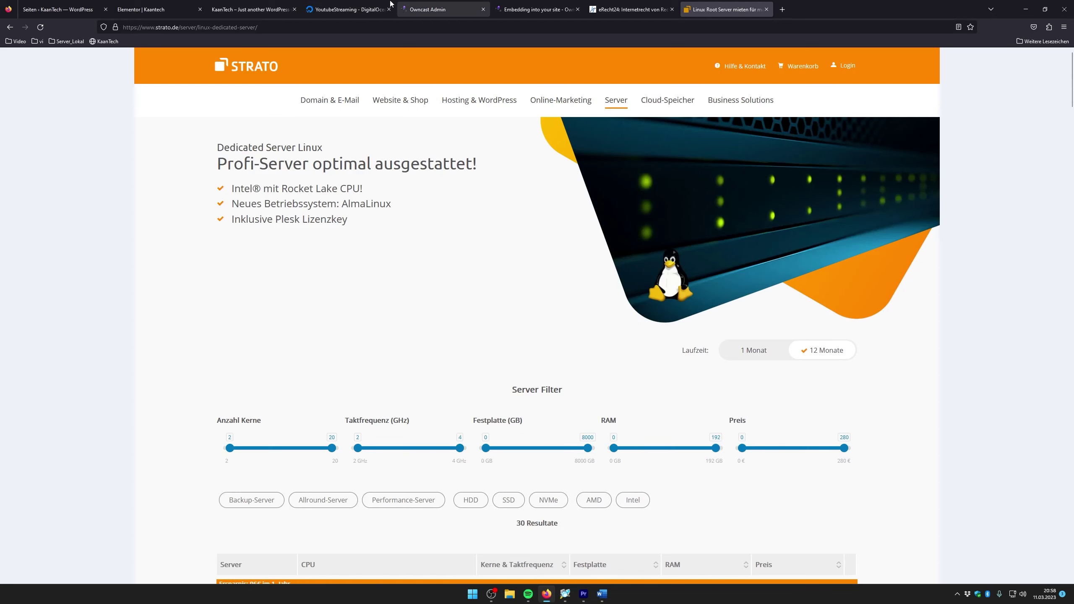
Scroll through the live KaanTech page's offline player, countdown and counter, then return to the admin Pages list
{"action": "left_click", "coordinate": [228, 5]}
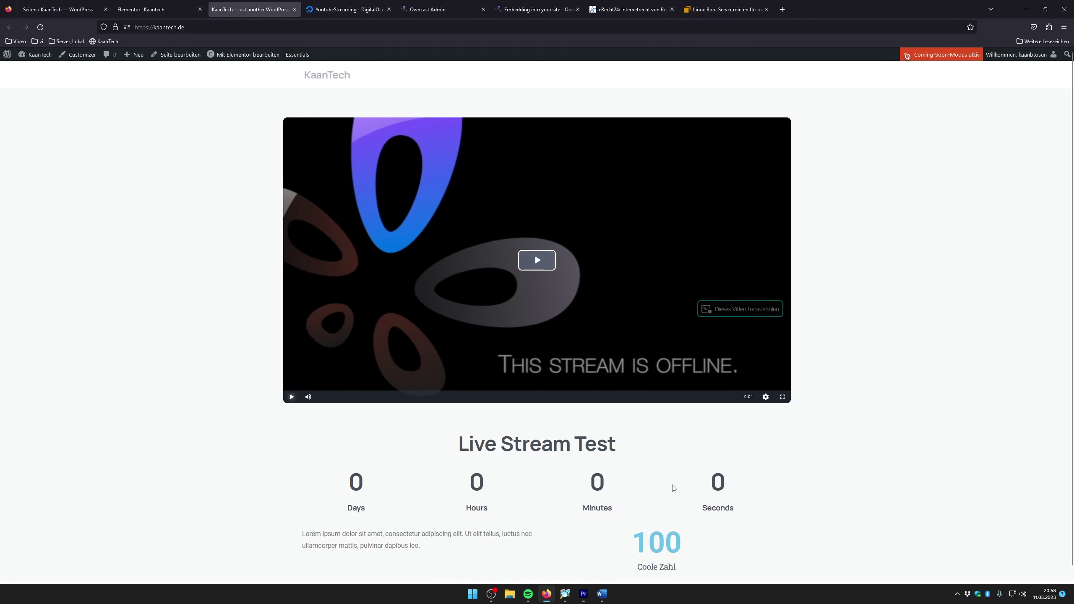
{"action": "scroll", "coordinate": [634, 457], "scroll_direction": "down", "scroll_amount": 1}
{"action": "scroll", "coordinate": [575, 497], "scroll_direction": "up", "scroll_amount": 1}
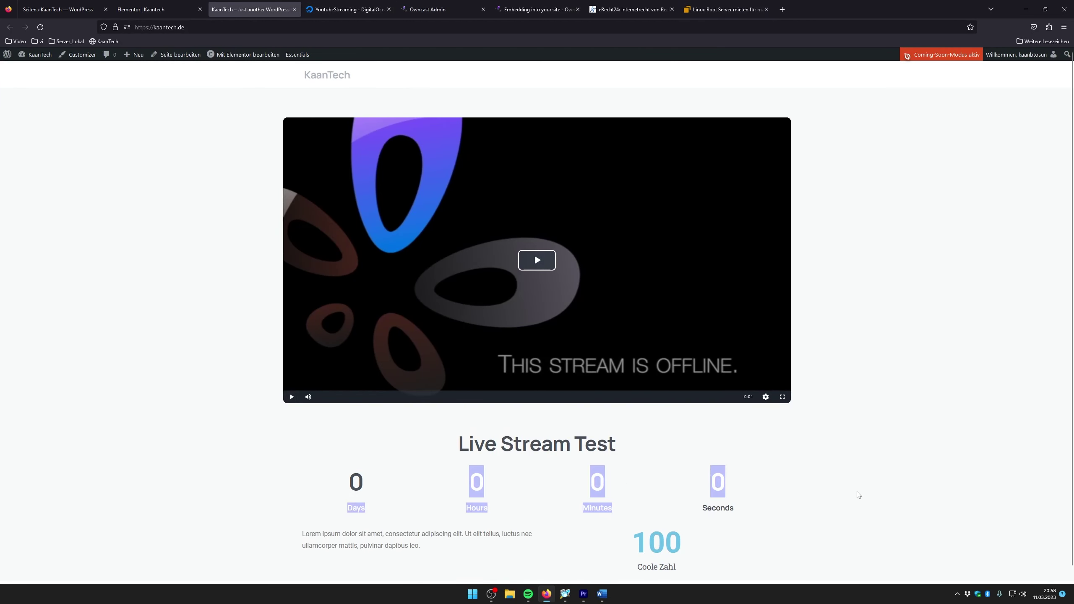
{"action": "scroll", "coordinate": [311, 266], "scroll_direction": "down", "scroll_amount": 1}
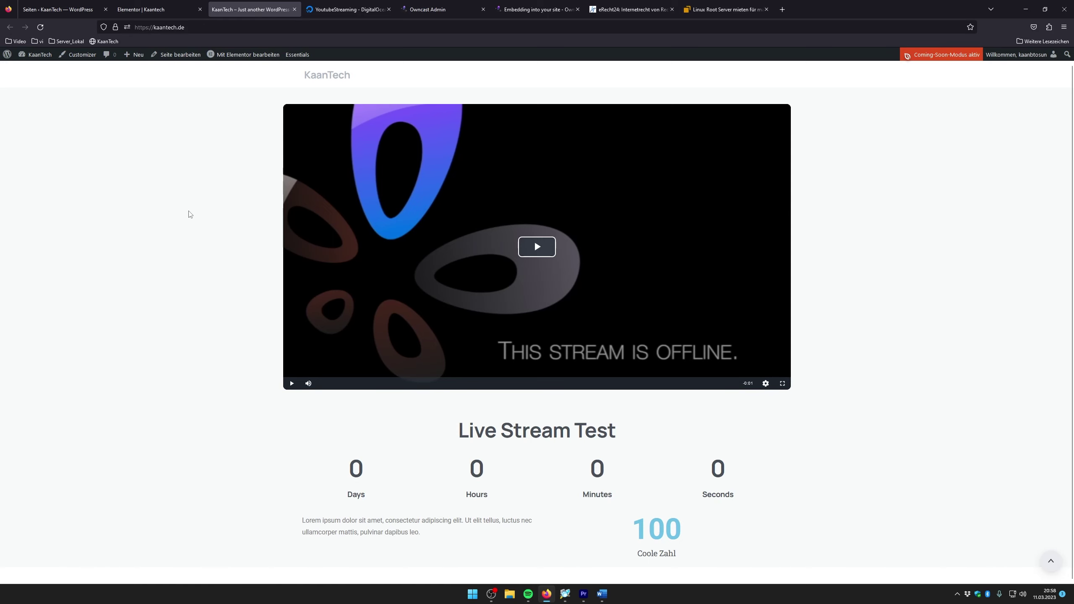
{"action": "left_click", "coordinate": [58, 8]}
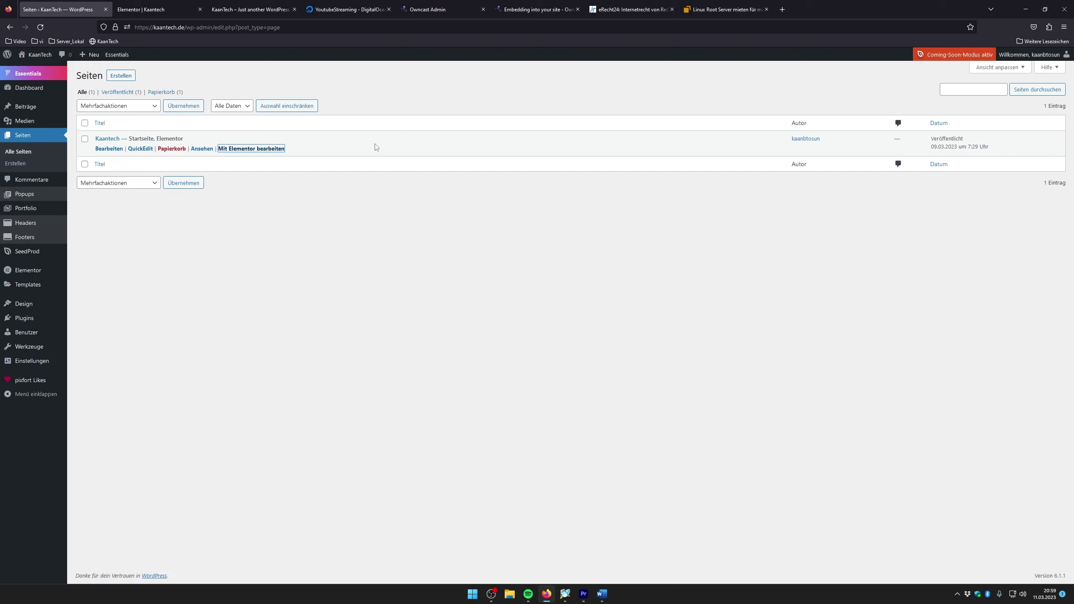
Open Plugins > Installieren in WordPress admin, then return to the Word outline after 'Impressum'
{"action": "left_click", "coordinate": [228, 148]}
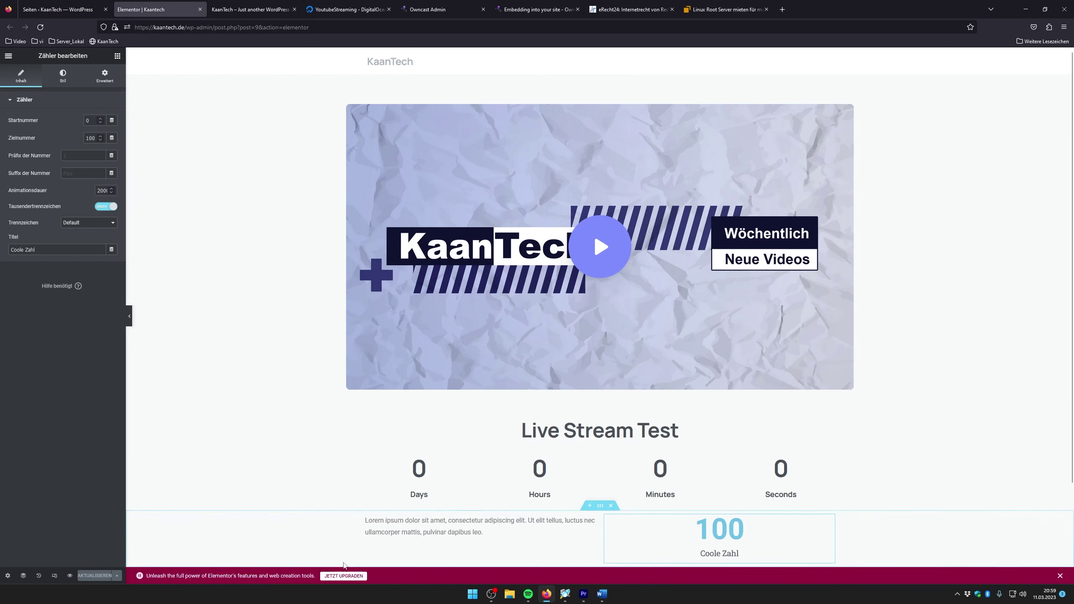
{"action": "left_click", "coordinate": [61, 7]}
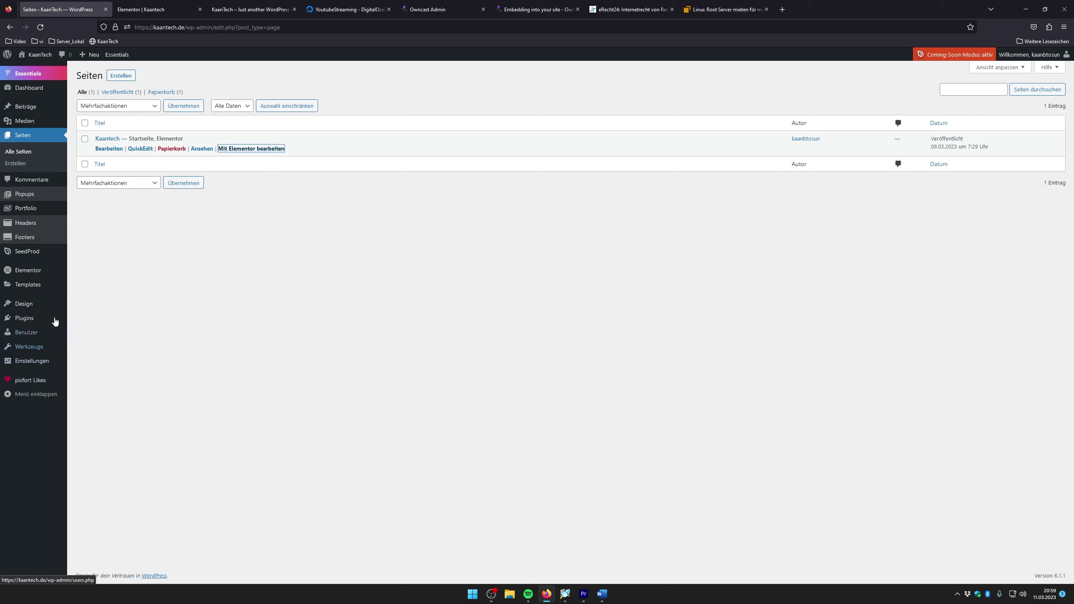
{"action": "mouse_move", "coordinate": [30, 273]}
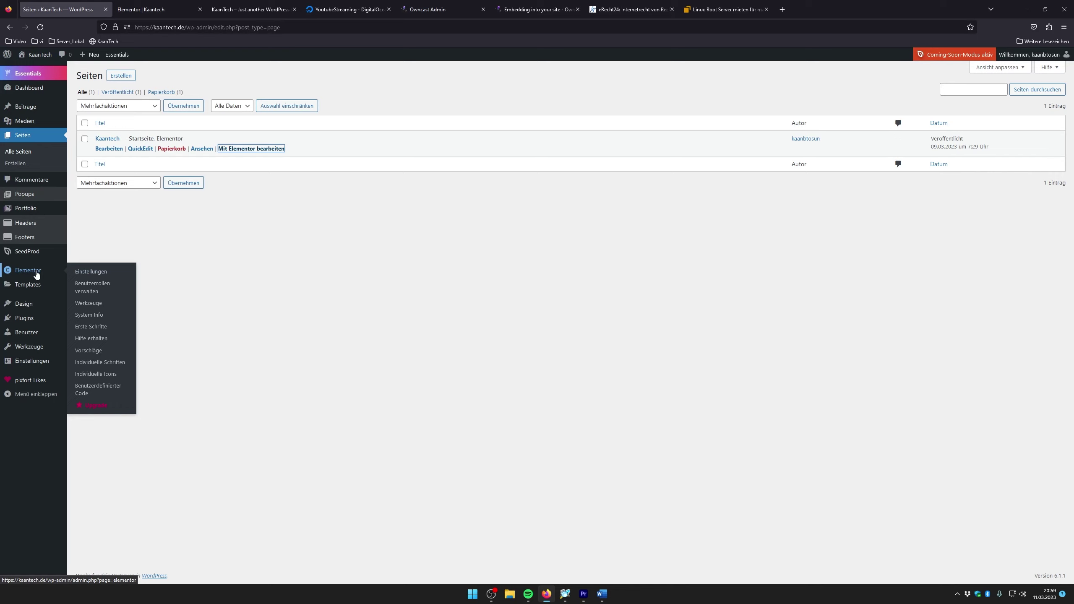
{"action": "left_click", "coordinate": [36, 322]}
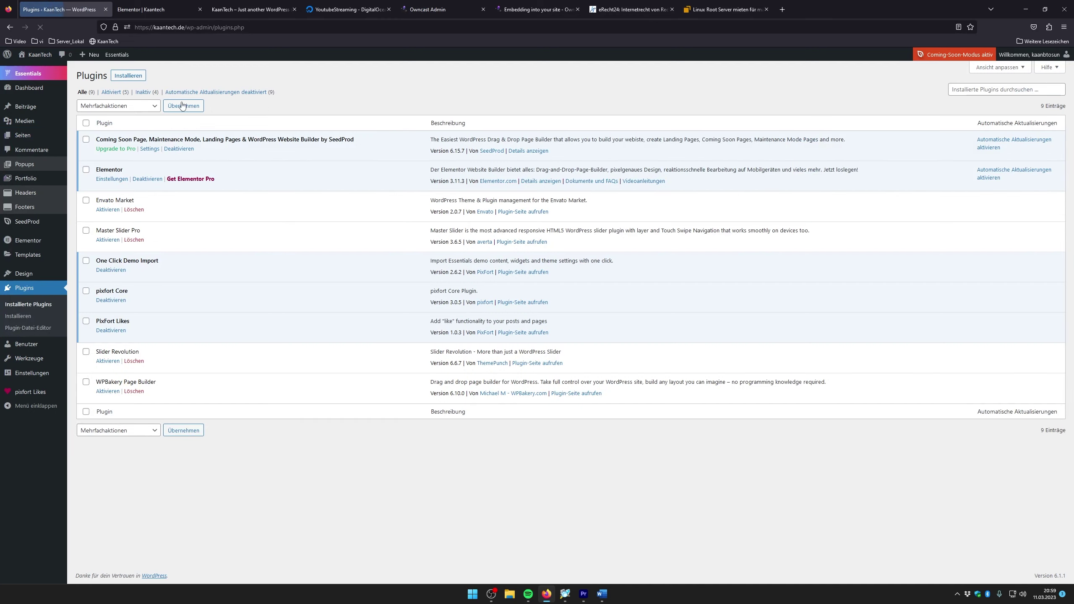
{"action": "left_click", "coordinate": [125, 77]}
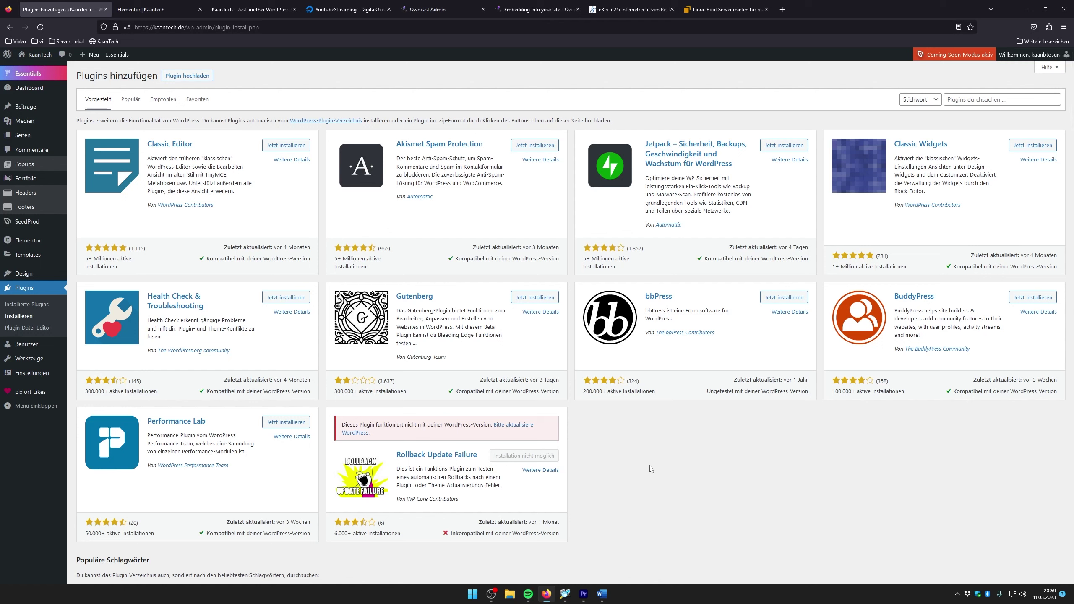
{"action": "left_click", "coordinate": [602, 593]}
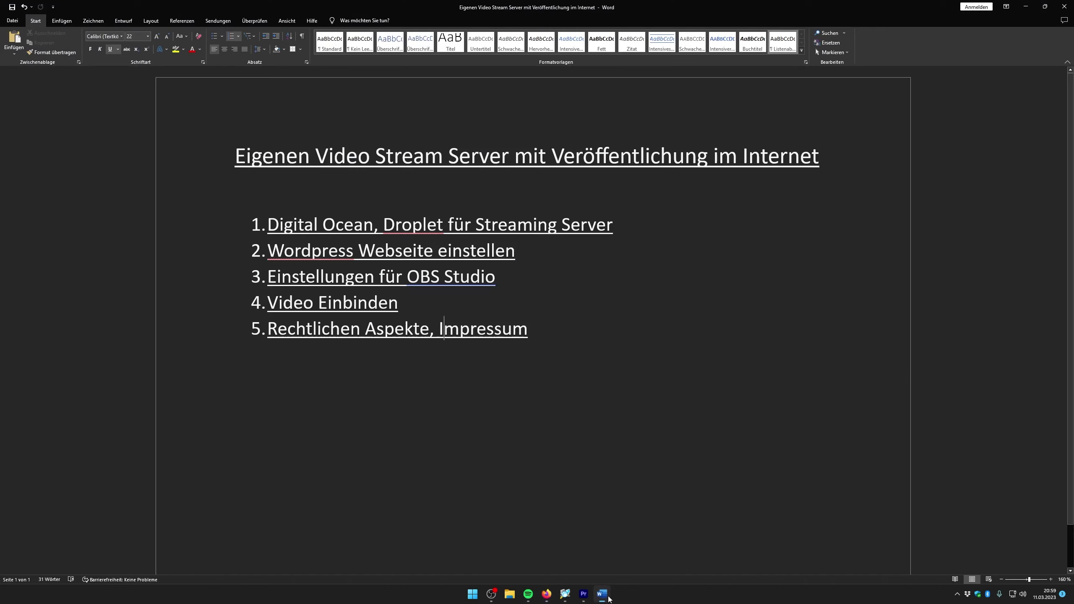
{"action": "left_click", "coordinate": [584, 325]}
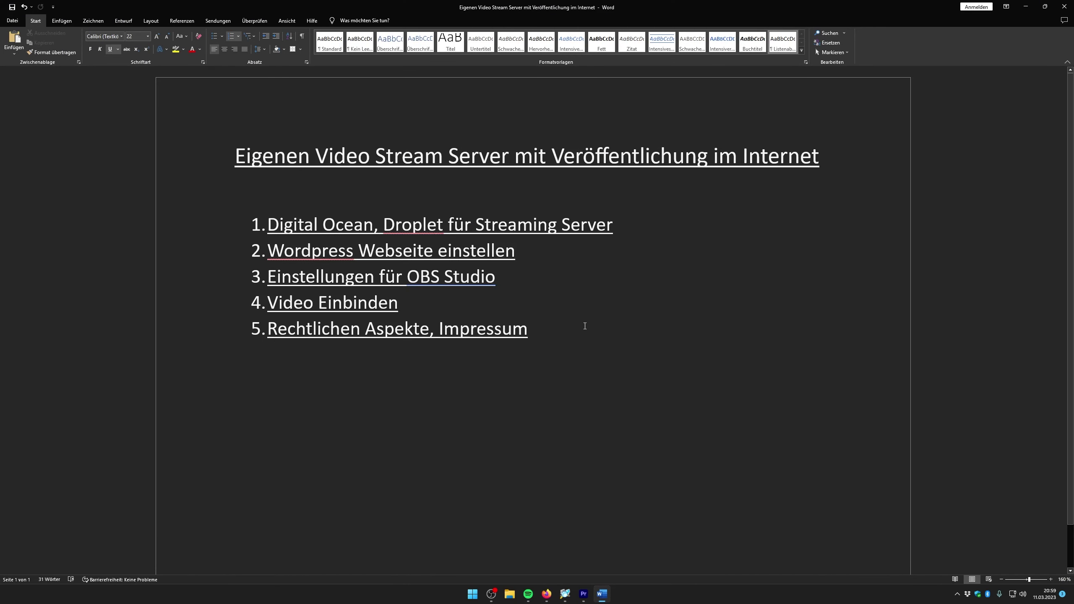